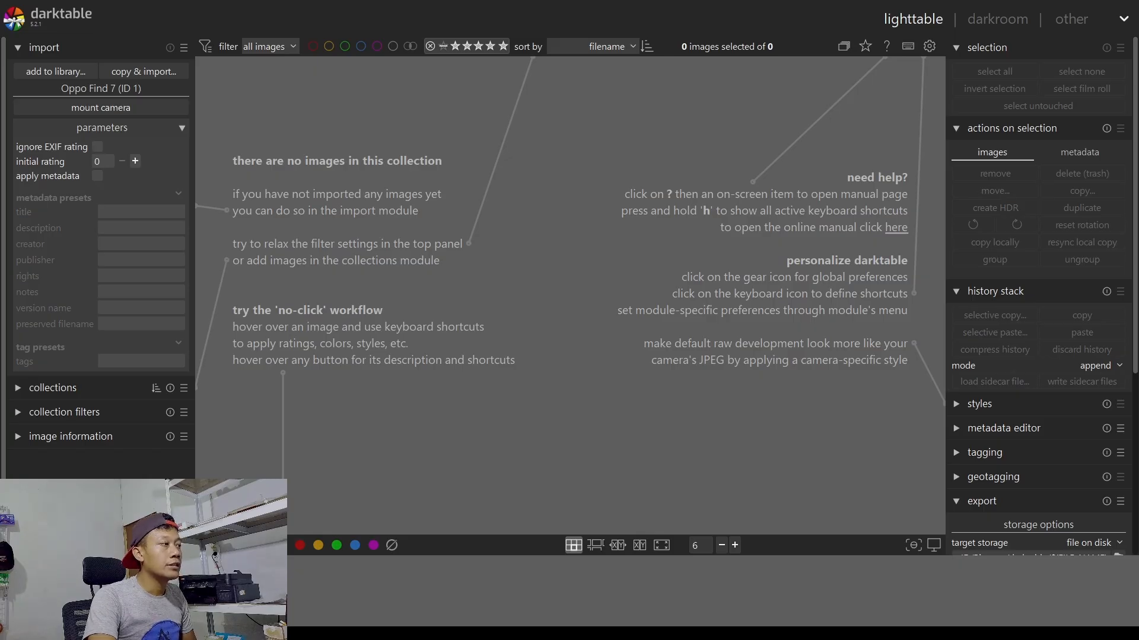
# Select the photo of the computer mouse in the lighttable and open it in the darkroom
pyautogui.click(272, 129)
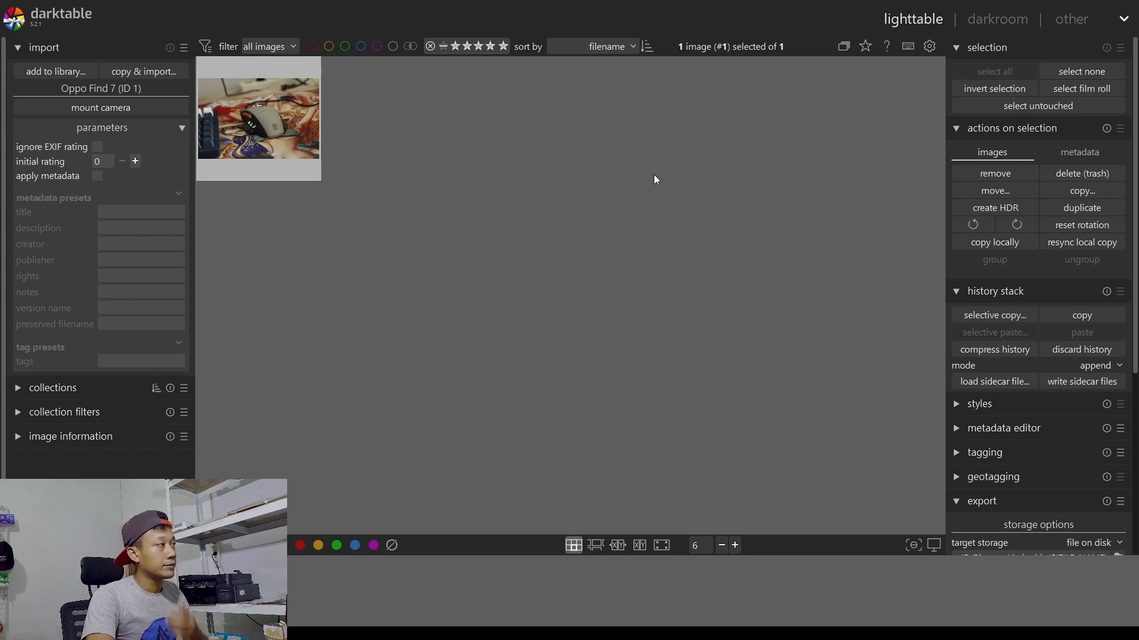
pyautogui.click(375, 159)
pyautogui.click(255, 117)
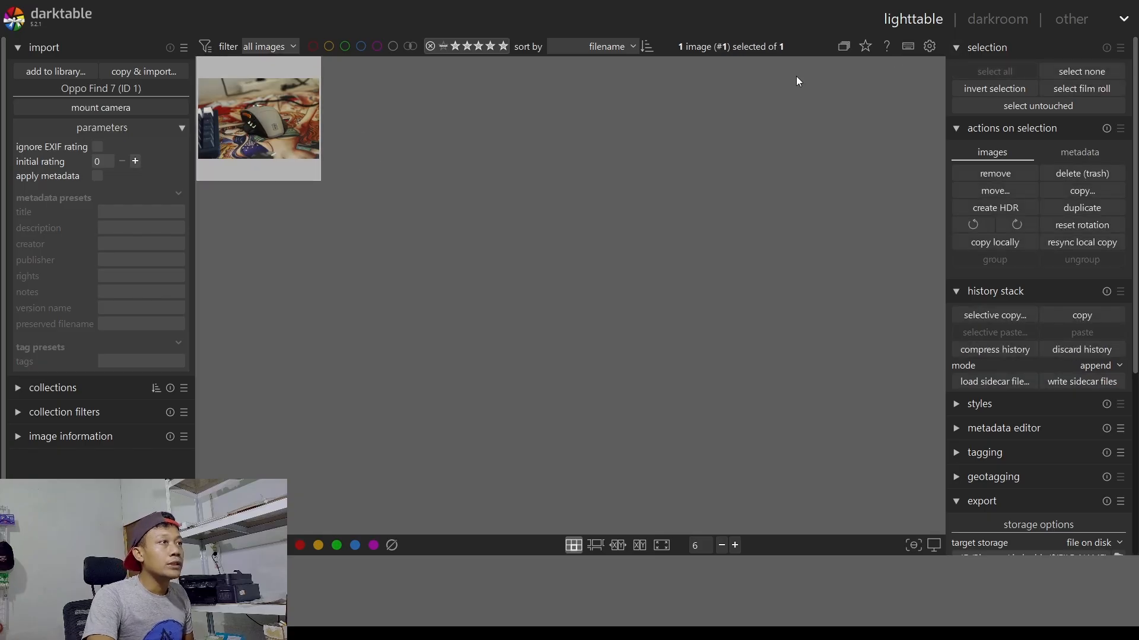
pyautogui.click(1013, 23)
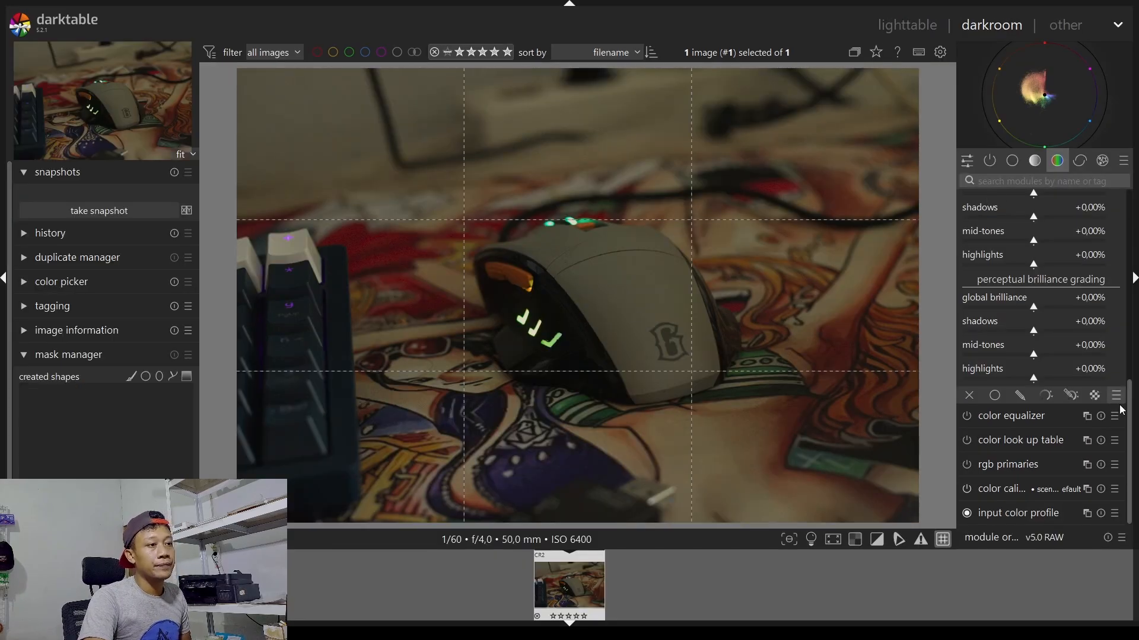
# Look through the color modules and examine the settings of the input color profile and output color profile modules
pyautogui.scroll(5, 985, 197)
pyautogui.scroll(5, 1044, 285)
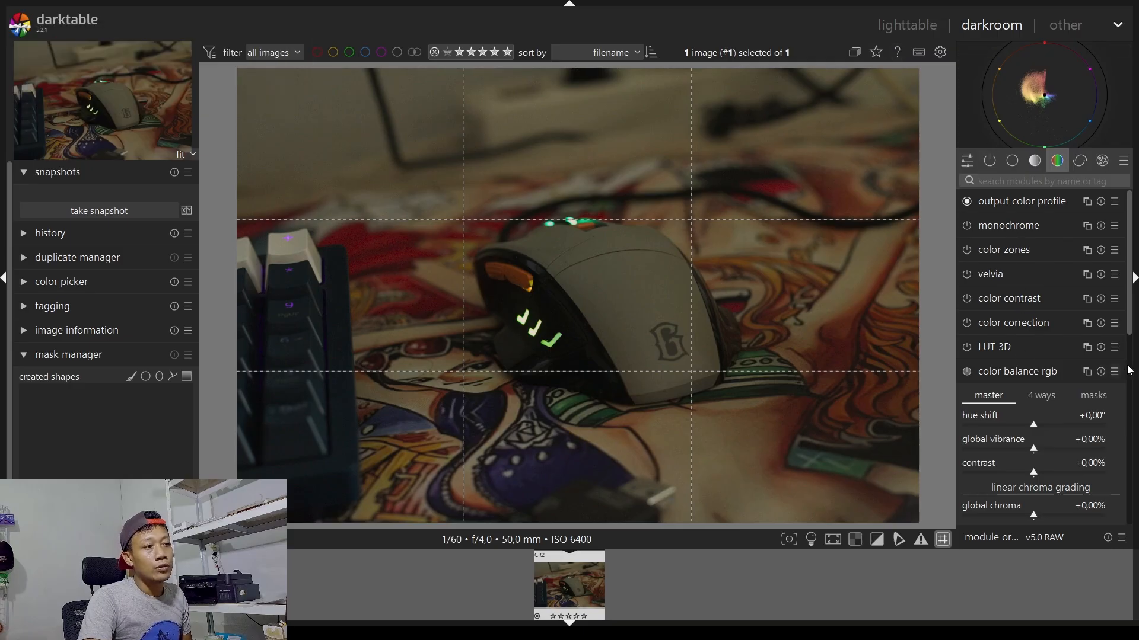
pyautogui.moveTo(1131, 325); pyautogui.dragTo(1131, 512)
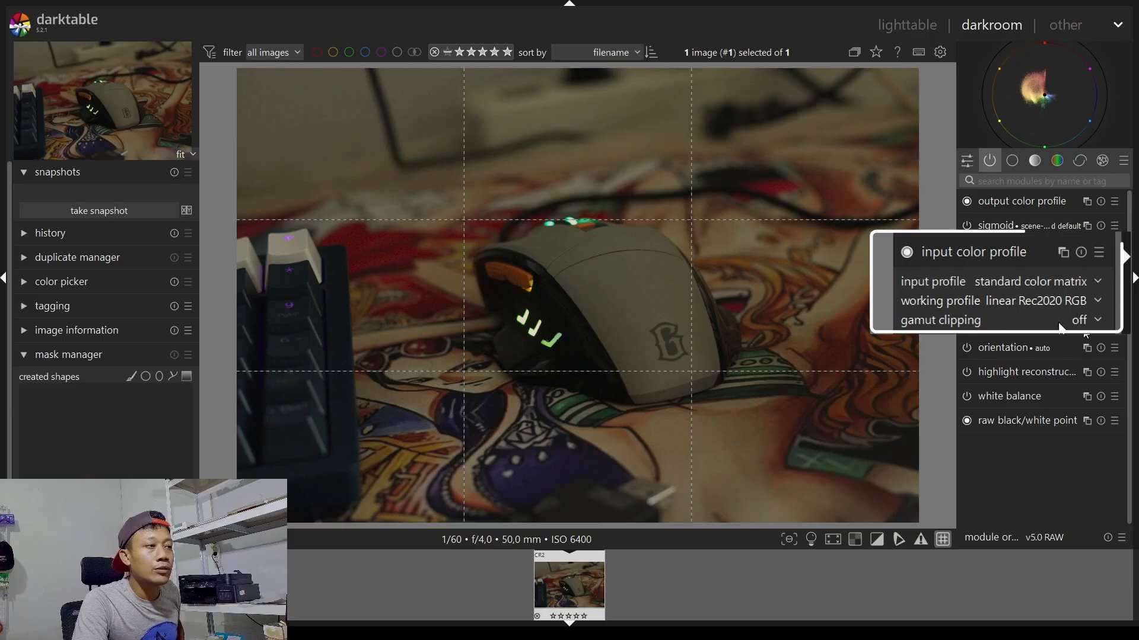
pyautogui.click(1014, 274)
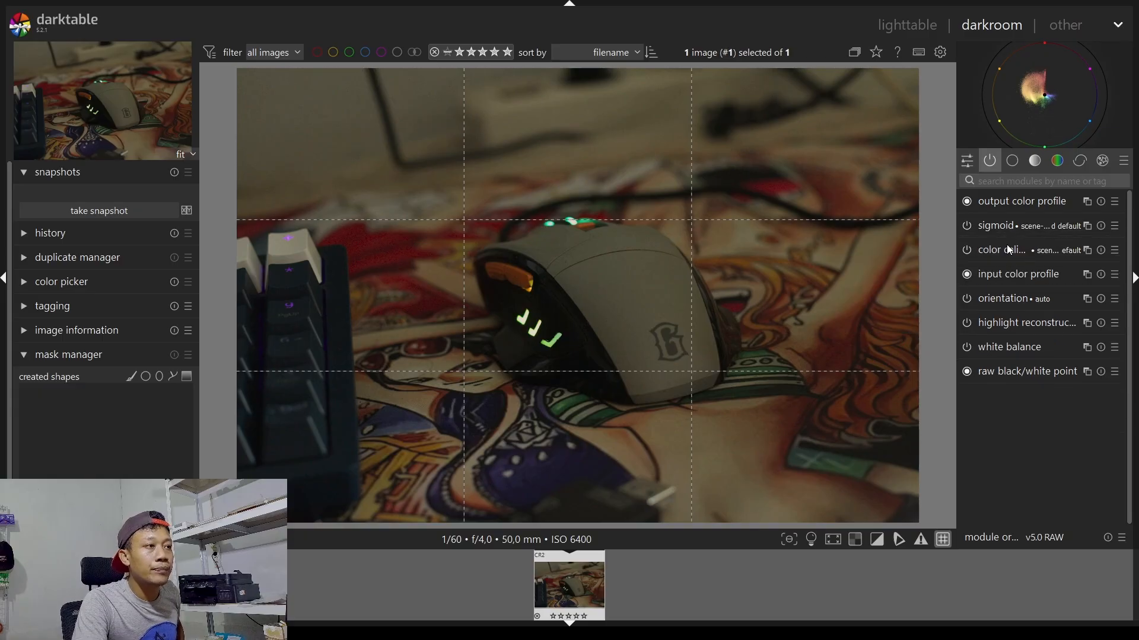
pyautogui.click(1008, 202)
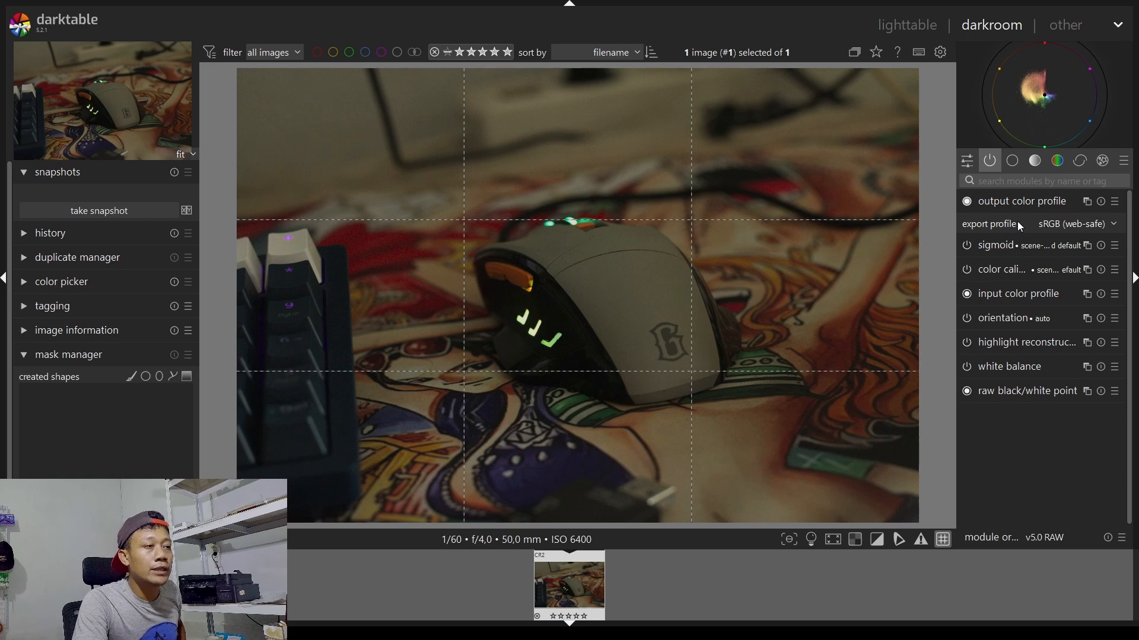
pyautogui.click(1023, 203)
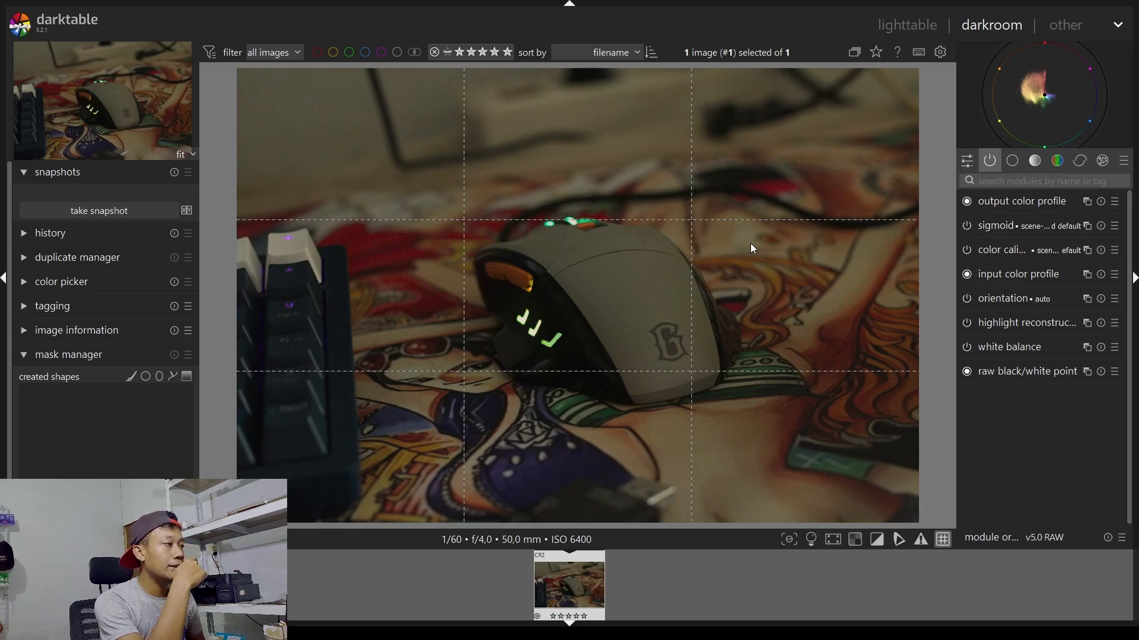
# Brighten the photo by lowering the white point in the raw black/white point module to 33065
pyautogui.click(1014, 162)
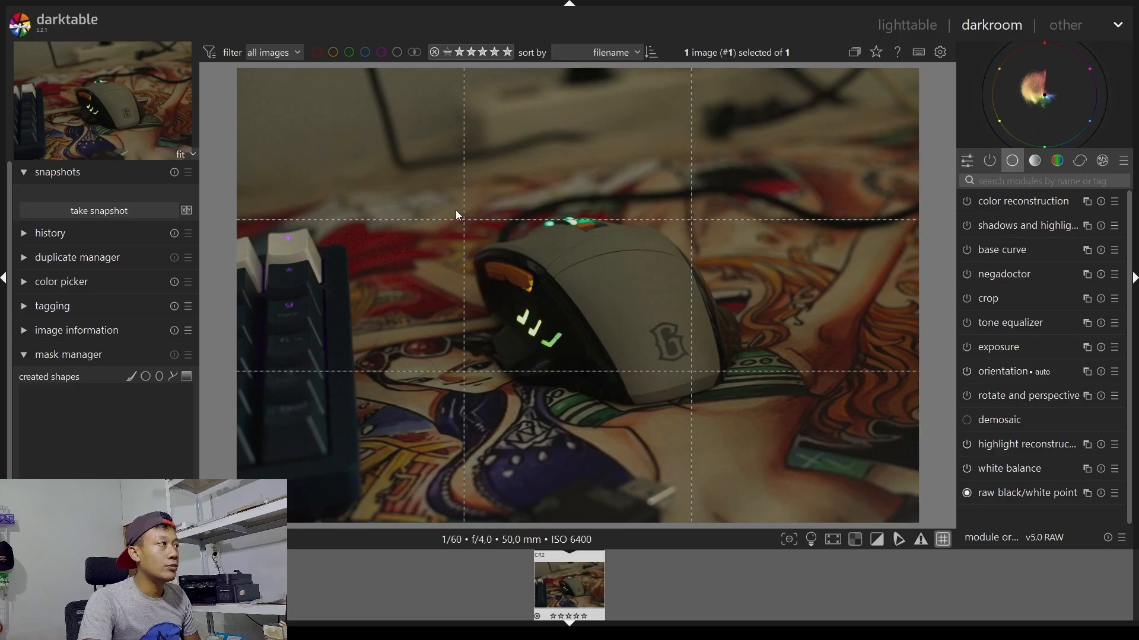
pyautogui.click(1032, 493)
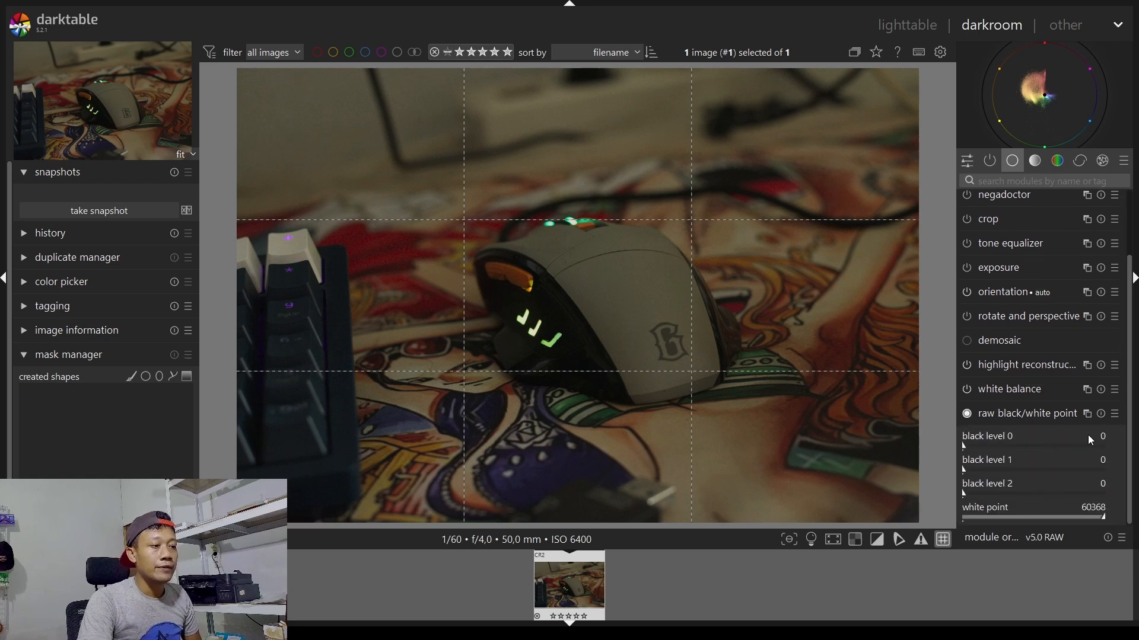
pyautogui.click(1098, 518)
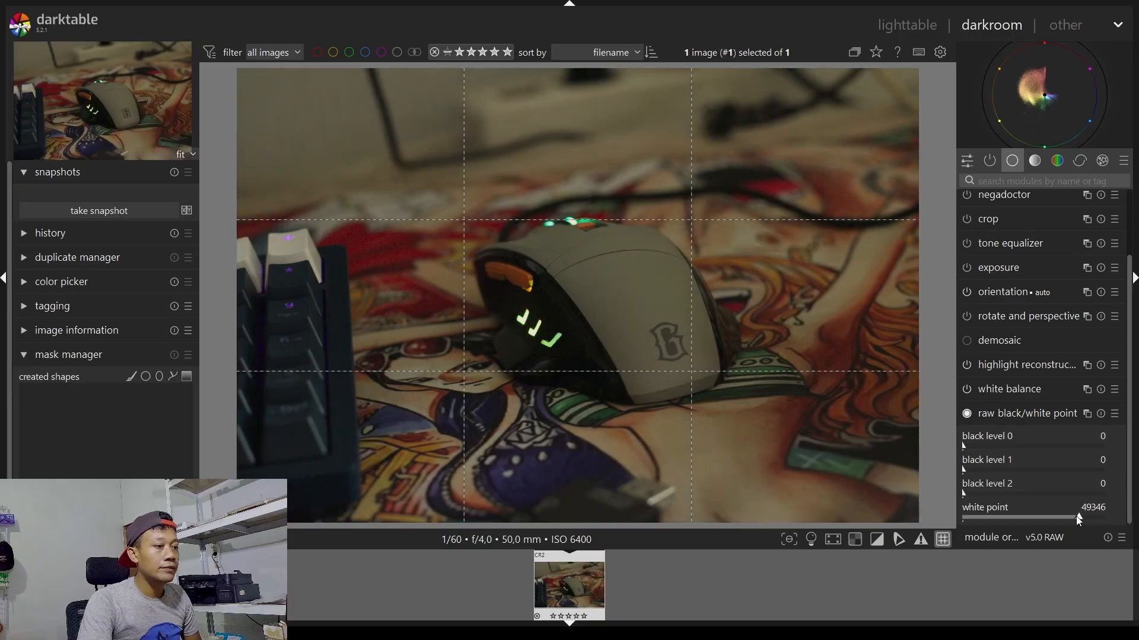
pyautogui.moveTo(1076, 516); pyautogui.dragTo(1045, 517)
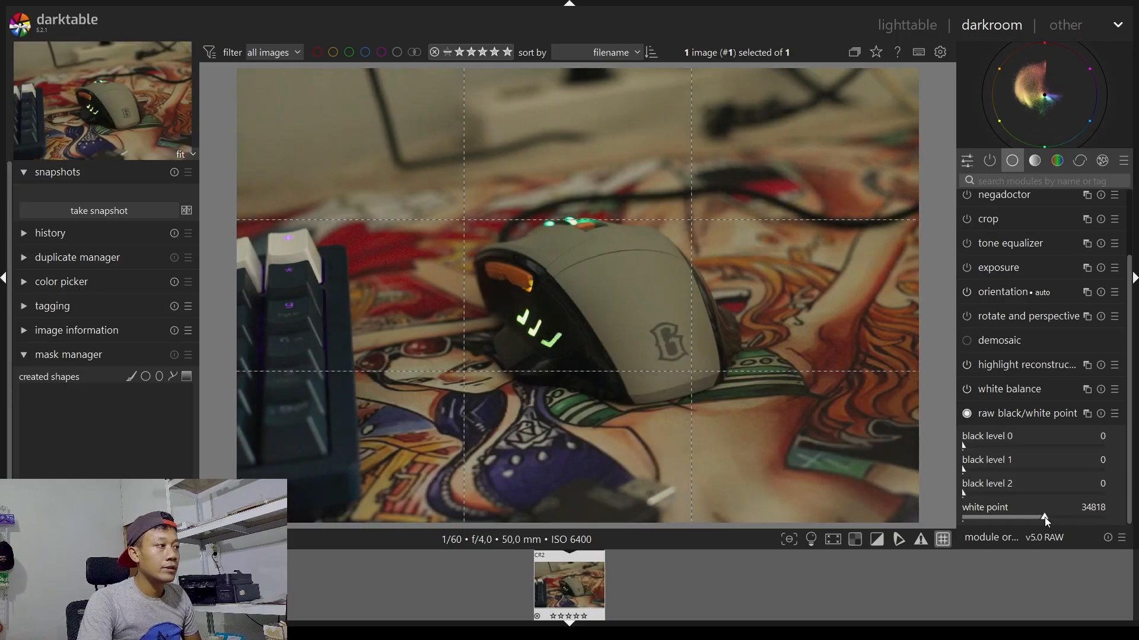
pyautogui.click(1030, 518)
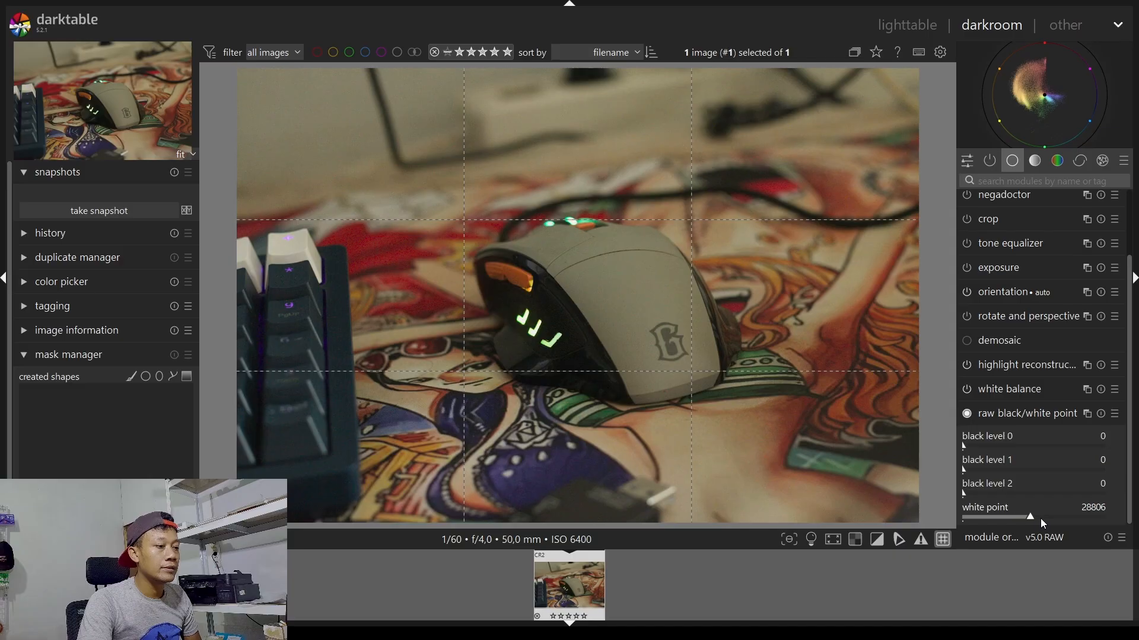
pyautogui.click(1037, 517)
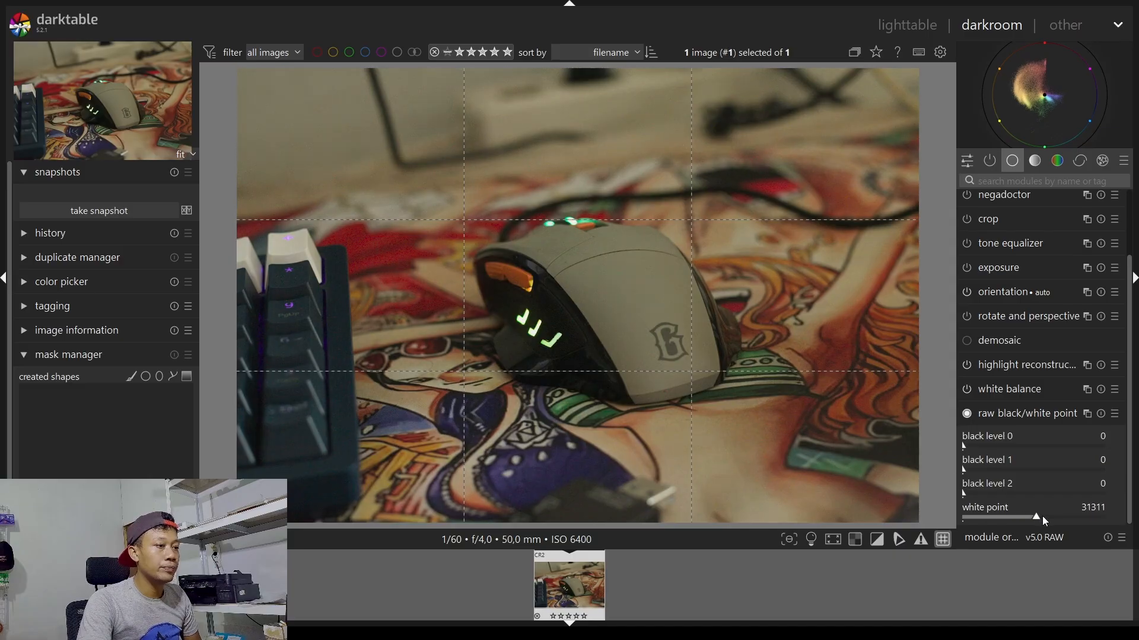
pyautogui.click(1042, 518)
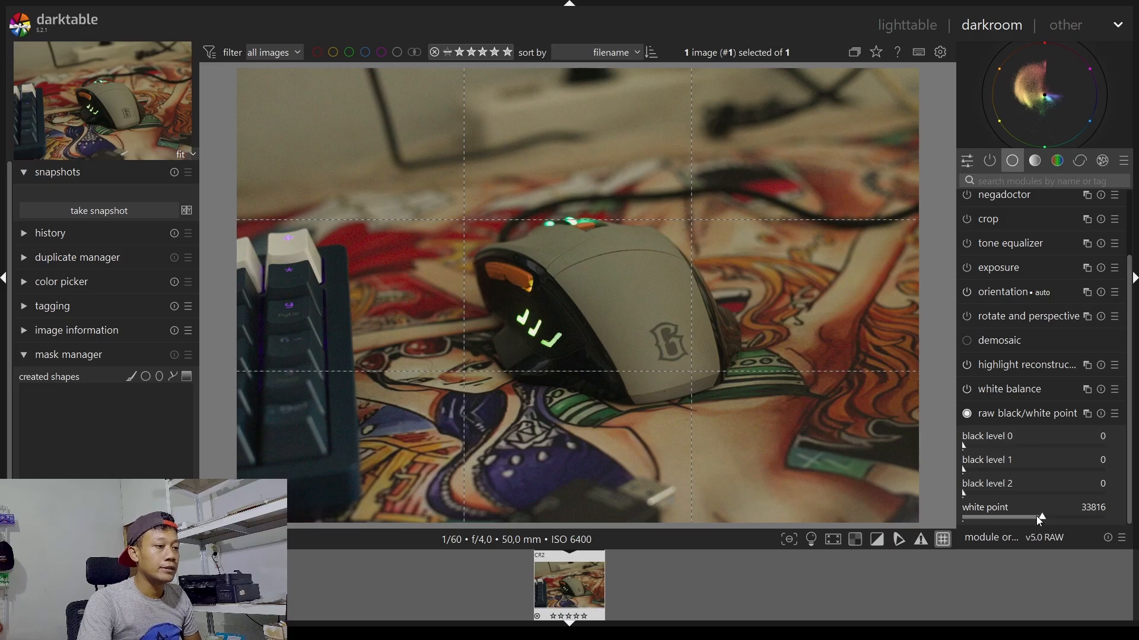
pyautogui.click(1040, 515)
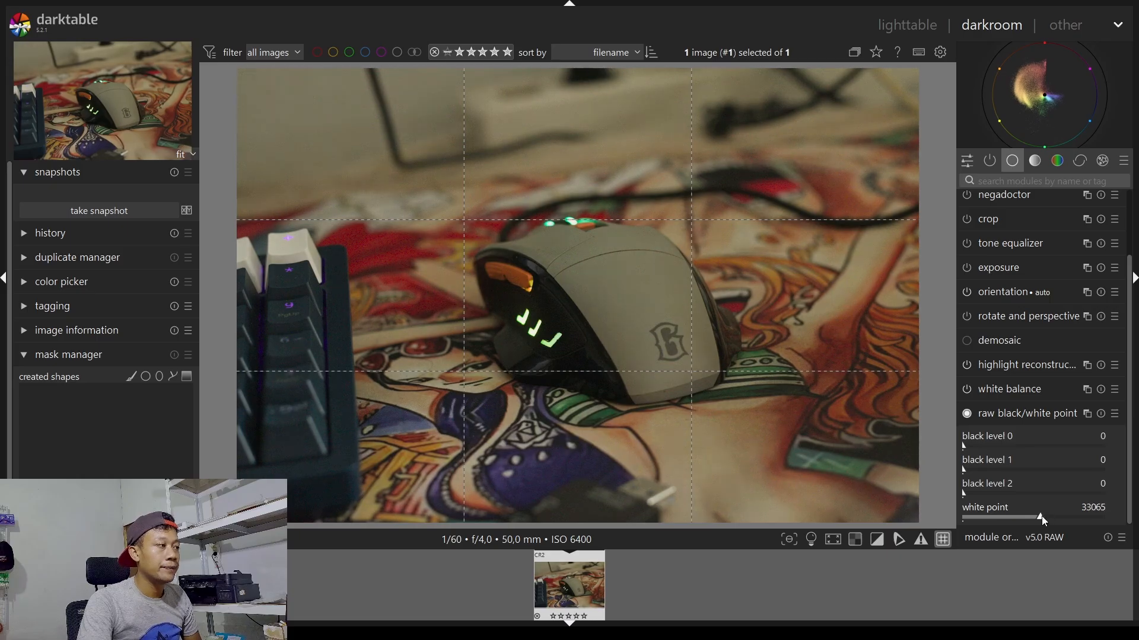
pyautogui.click(1016, 414)
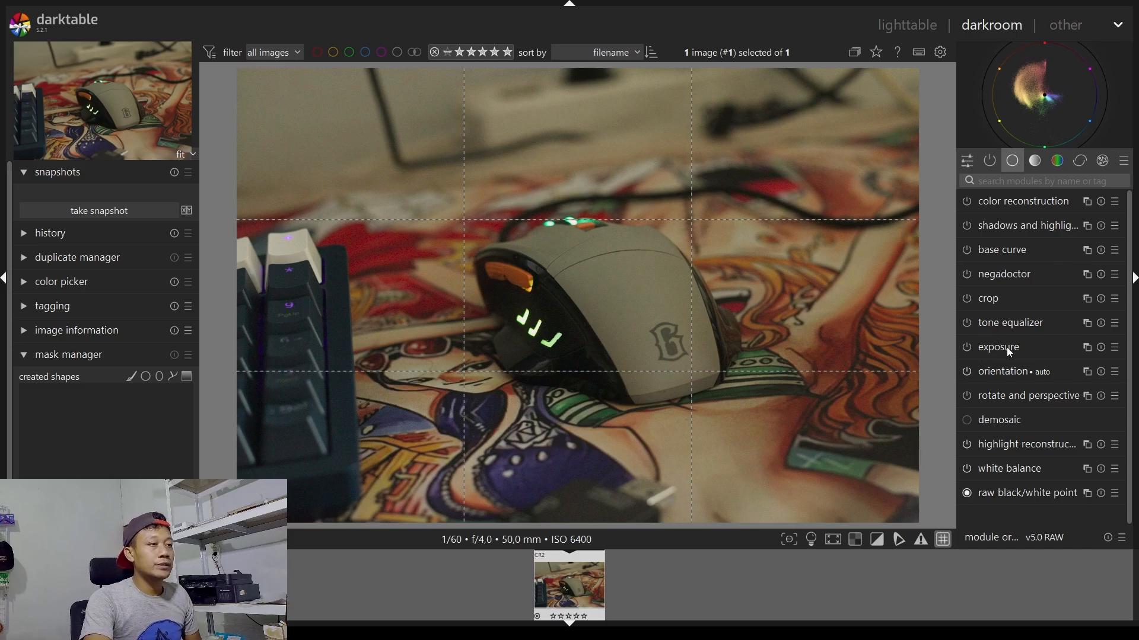
# Add an ellipse drawn mask centred on the computer mouse in the exposure module
pyautogui.click(1008, 346)
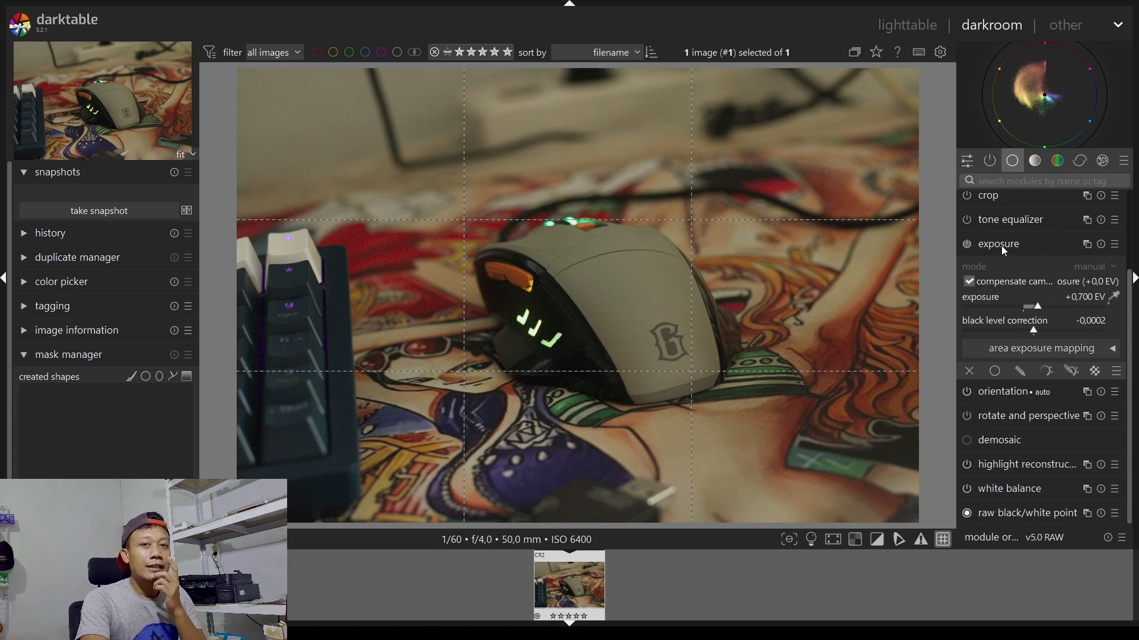
pyautogui.click(1018, 372)
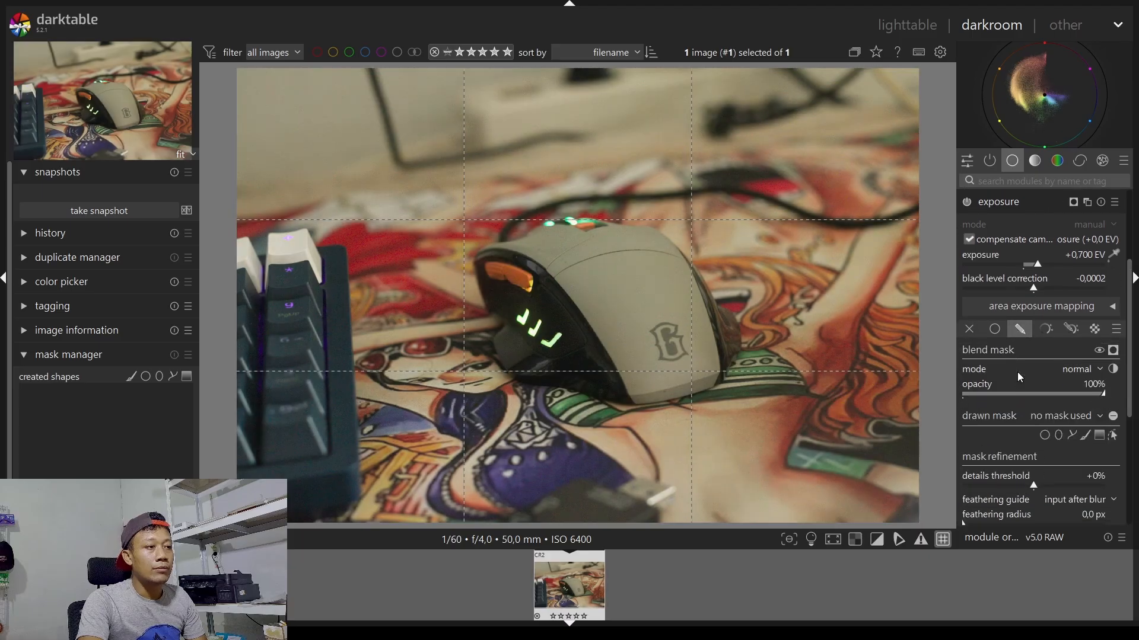
pyautogui.click(1059, 437)
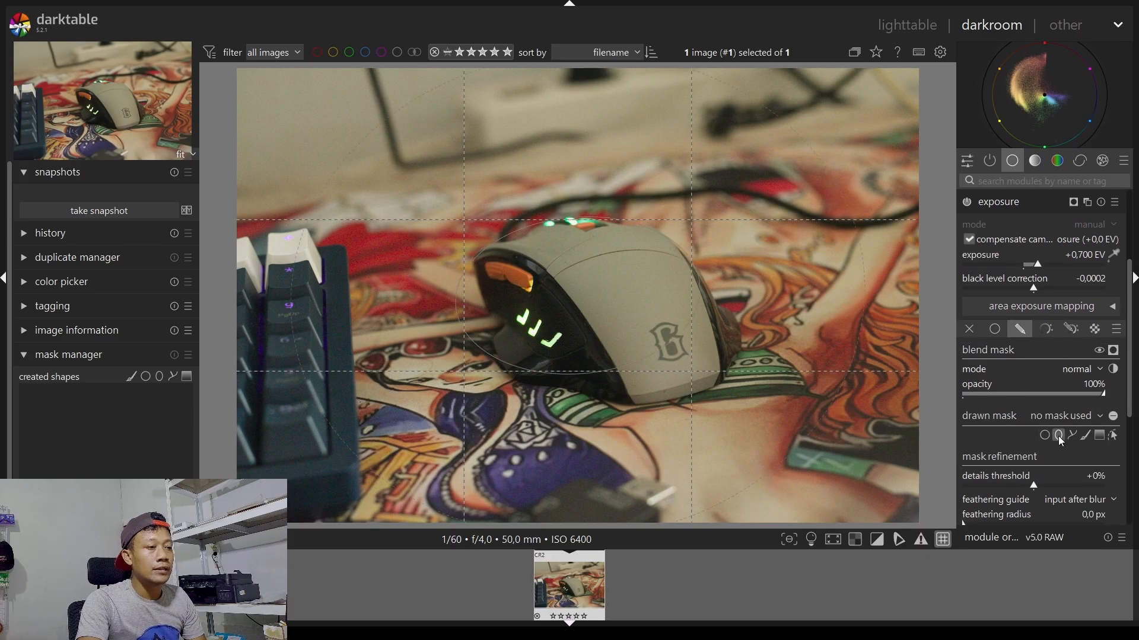
pyautogui.click(596, 290)
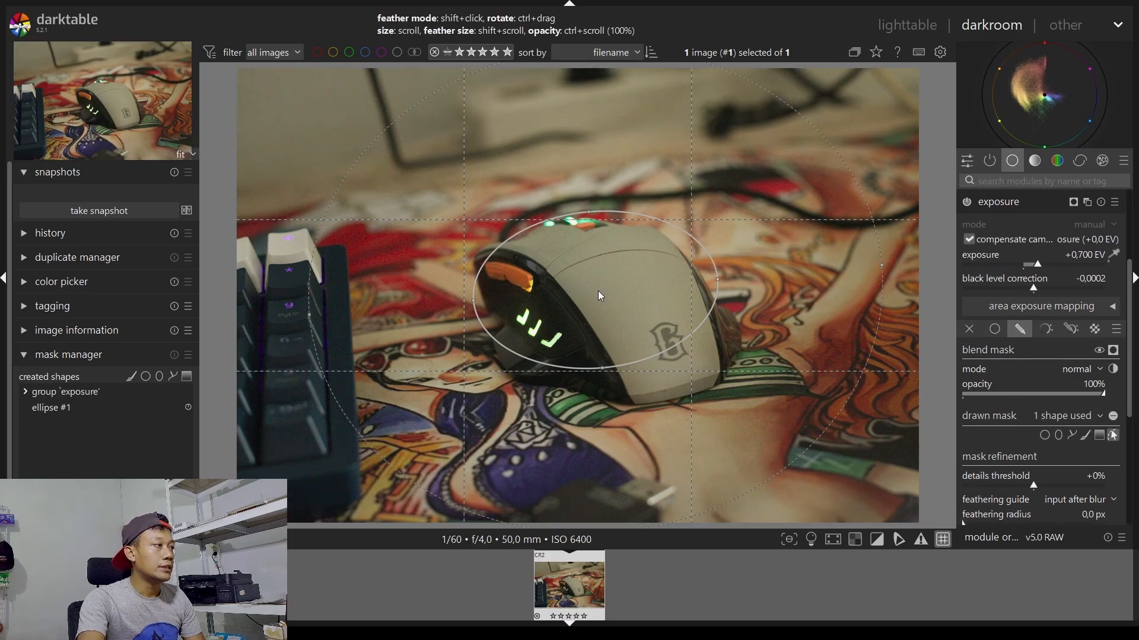
pyautogui.click(720, 284)
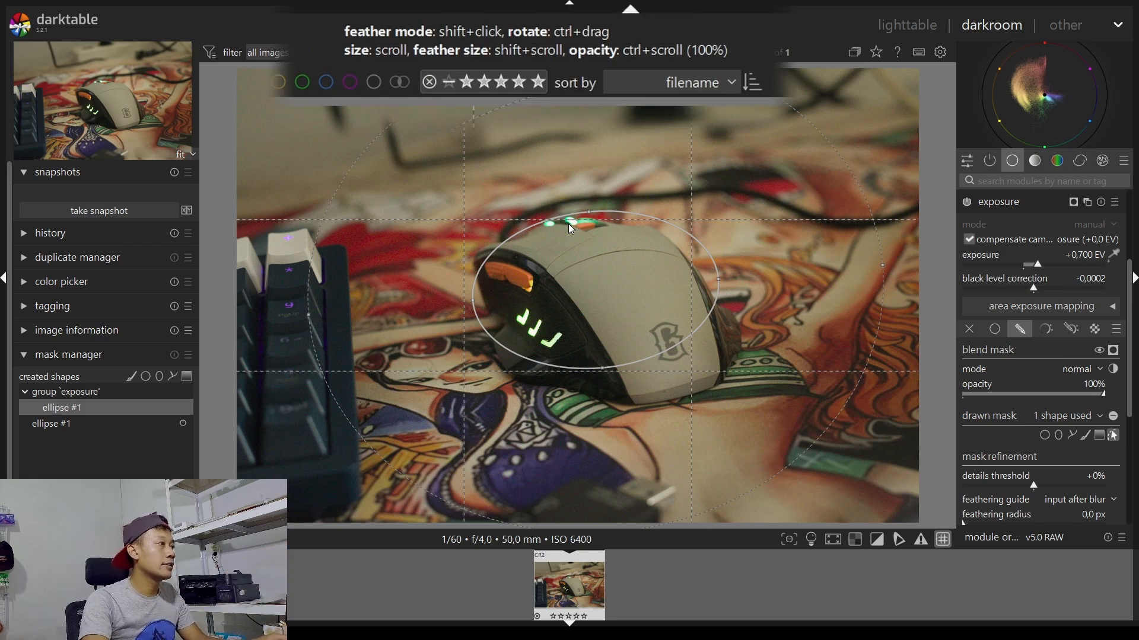
# Display the exposure mask overlay and tighten the feathering around the ellipse
pyautogui.scroll(-5, 569, 224)
pyautogui.scroll(2, 569, 225)
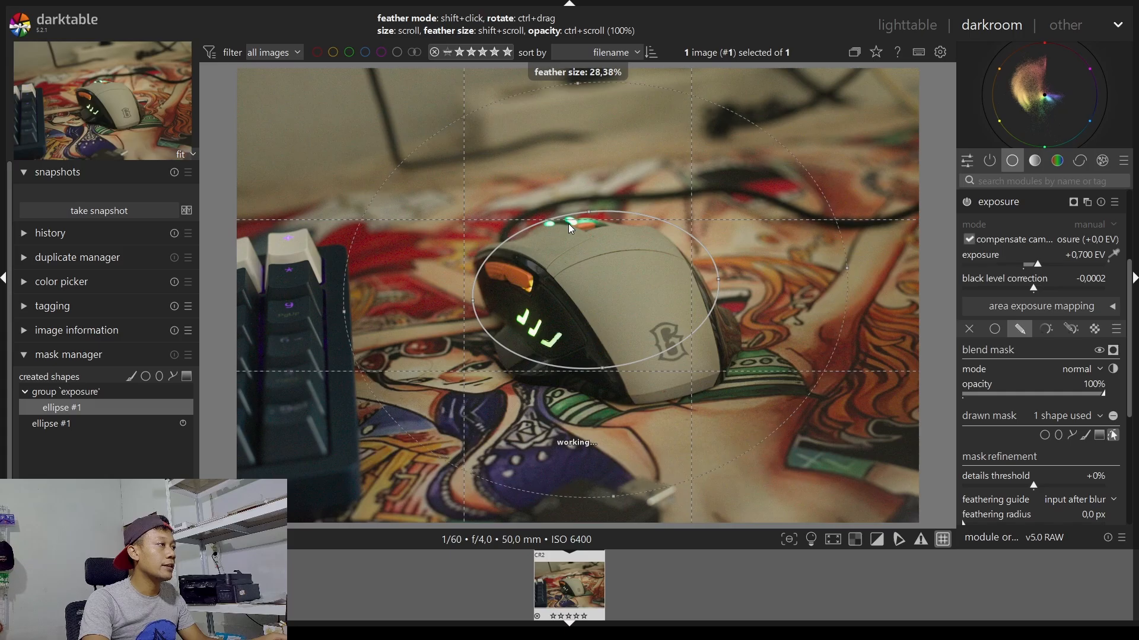
pyautogui.click(1113, 351)
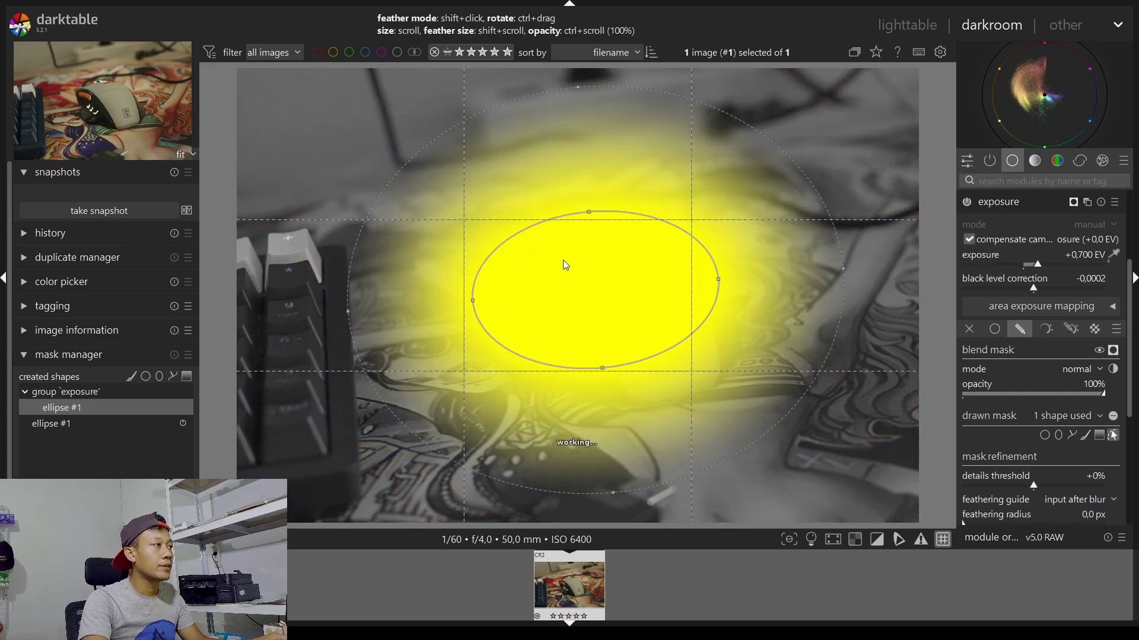
pyautogui.scroll(-9, 563, 260)
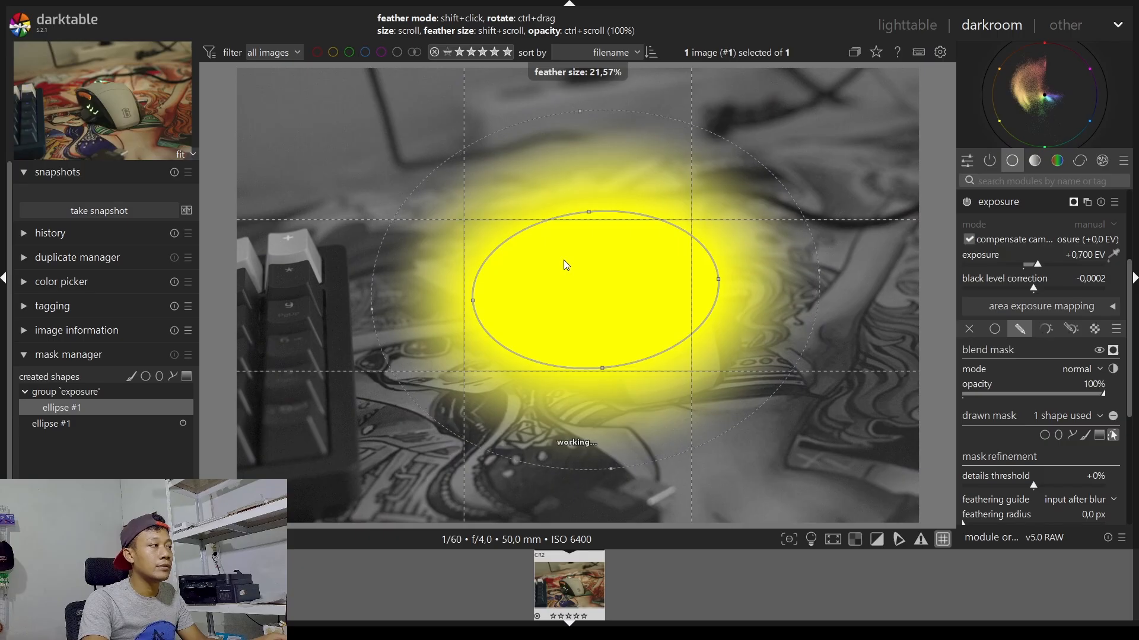
pyautogui.scroll(6, 564, 260)
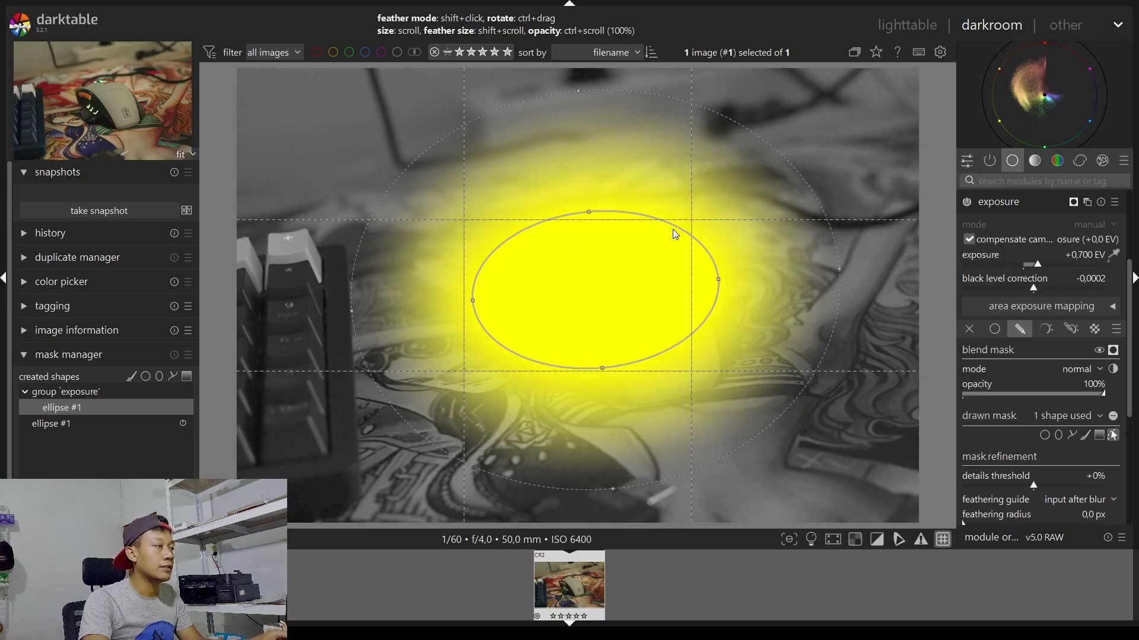
# Rotate the ellipse mask to a steep tilt following the computer mouse and enlarge it to a size of 32.54%
pyautogui.moveTo(673, 233); pyautogui.dragTo(639, 322)
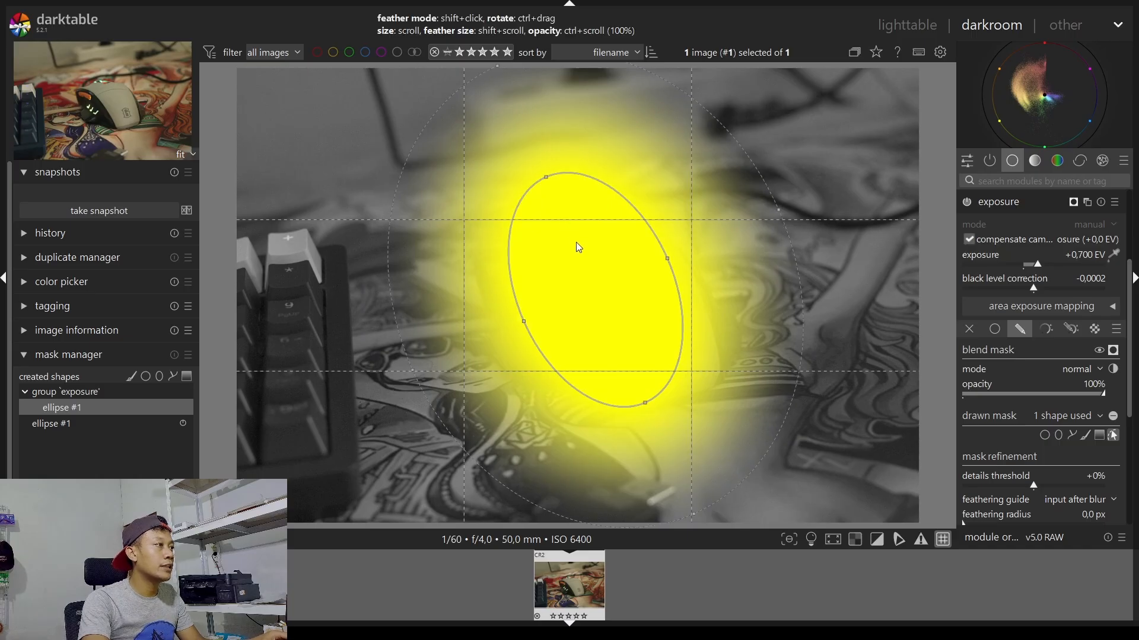
pyautogui.scroll(1, 576, 242)
pyautogui.scroll(2, 578, 247)
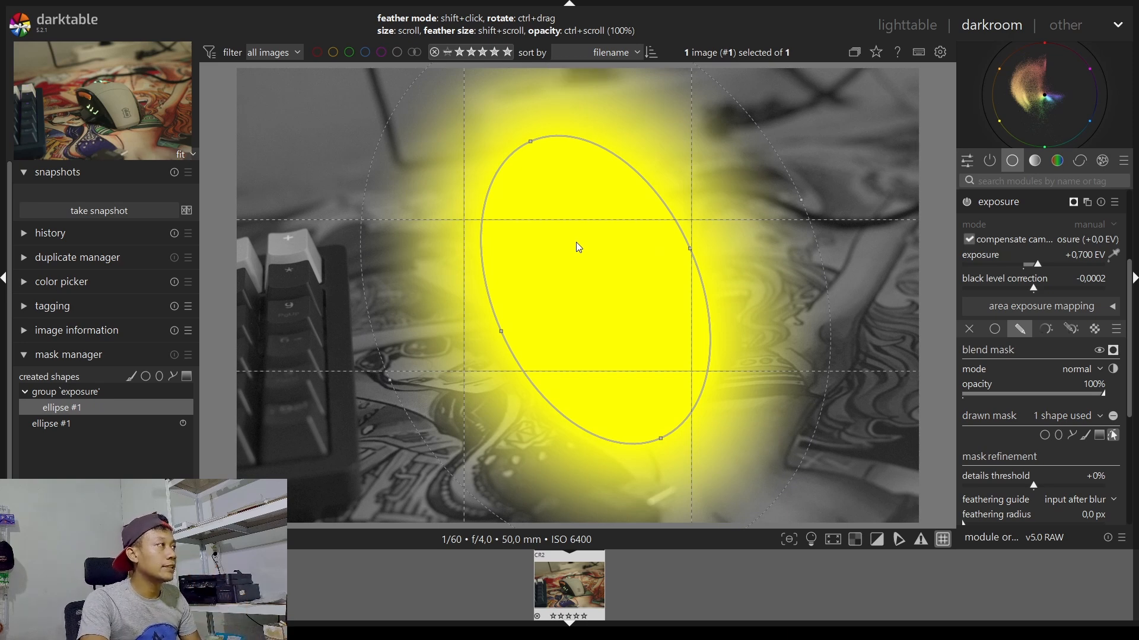
pyautogui.scroll(-3, 578, 247)
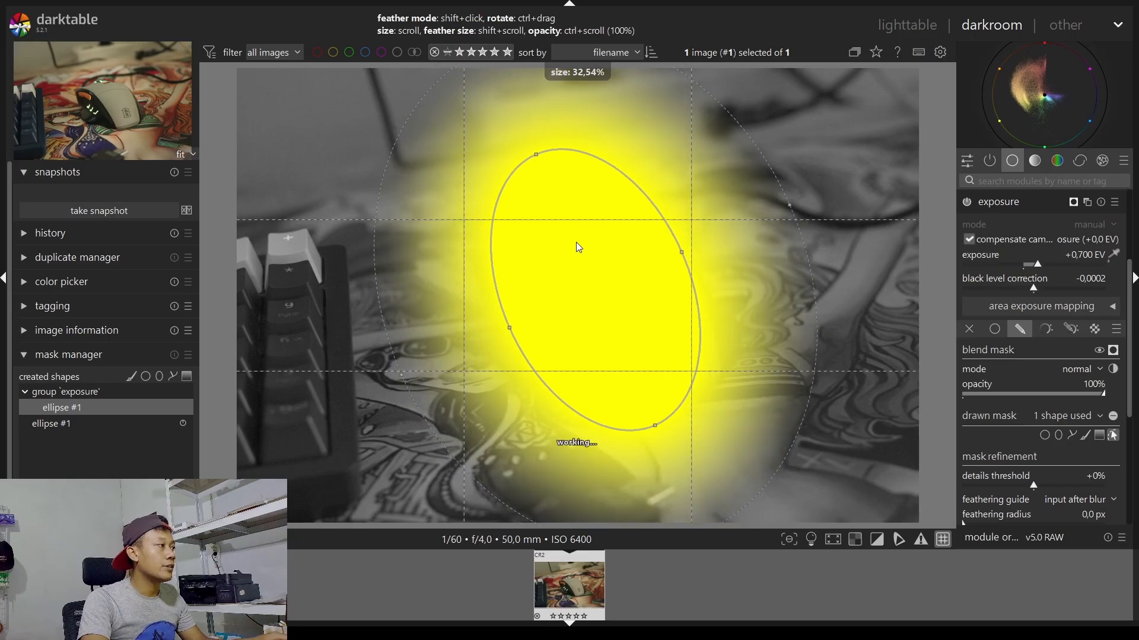
# Widen the ellipse's feathering slightly and lower the shape's opacity to 90%
pyautogui.scroll(-2, 578, 247)
pyautogui.scroll(3, 579, 248)
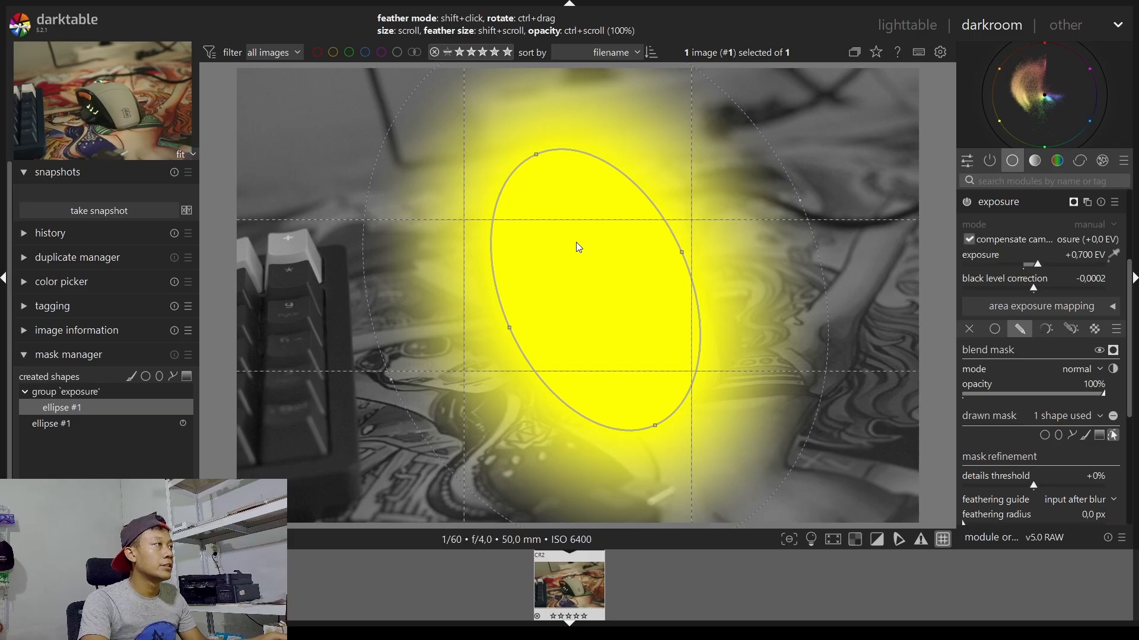
pyautogui.keyDown('ctrl'); pyautogui.scroll(-3, 578, 248); pyautogui.keyUp('ctrl')
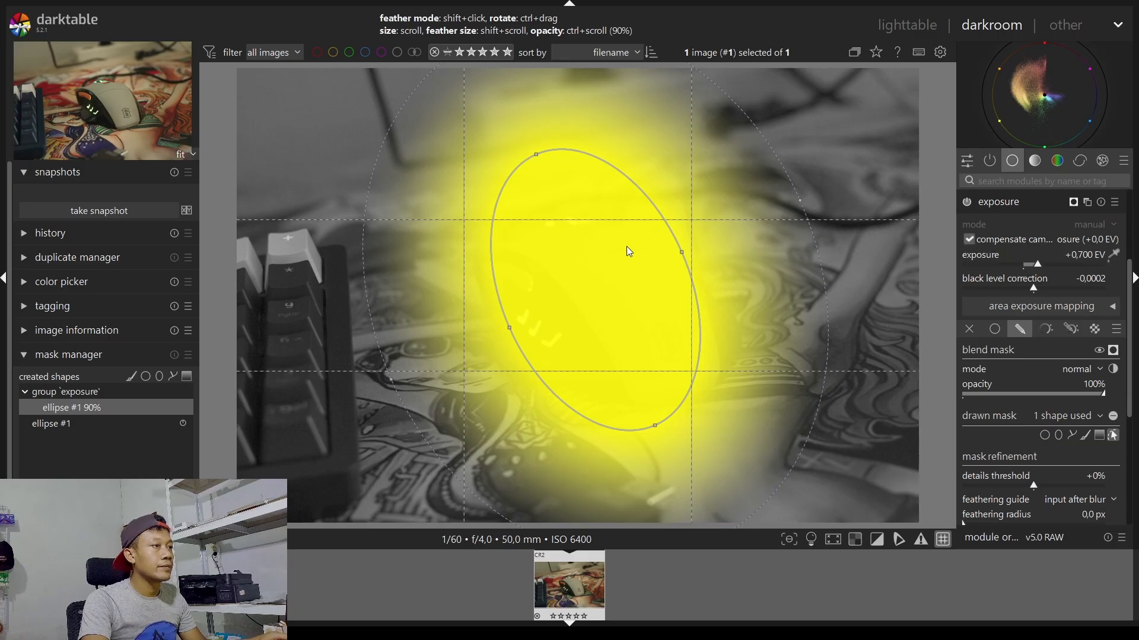
# Hide the mask overlay and enlarge the ellipse to about 42% so it surrounds the computer mouse
pyautogui.click(1114, 352)
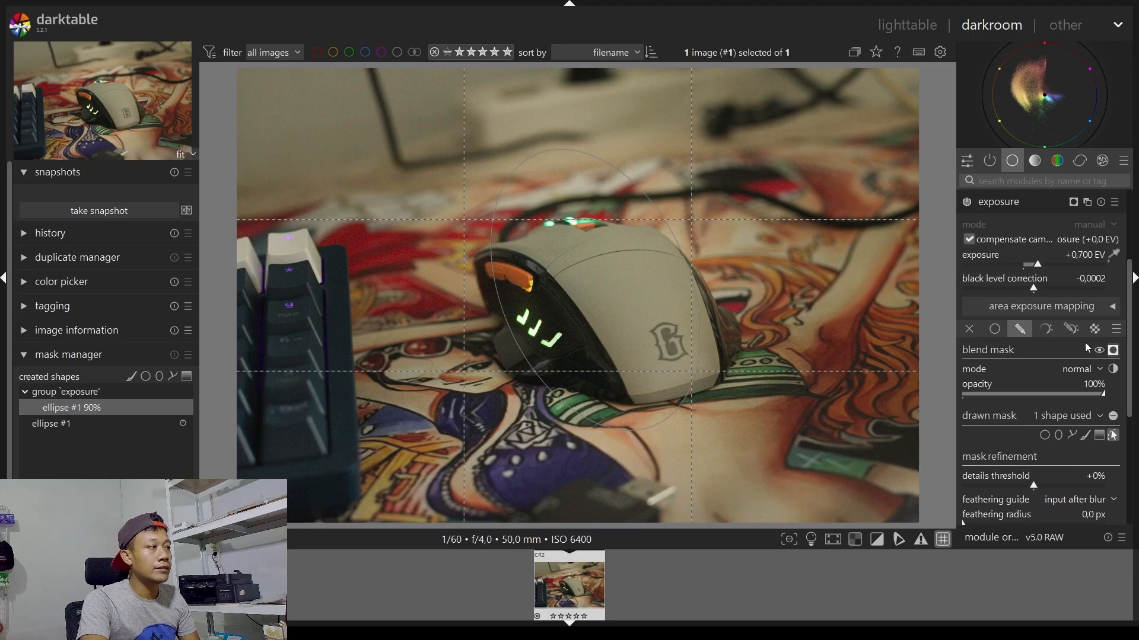
pyautogui.scroll(8, 610, 304)
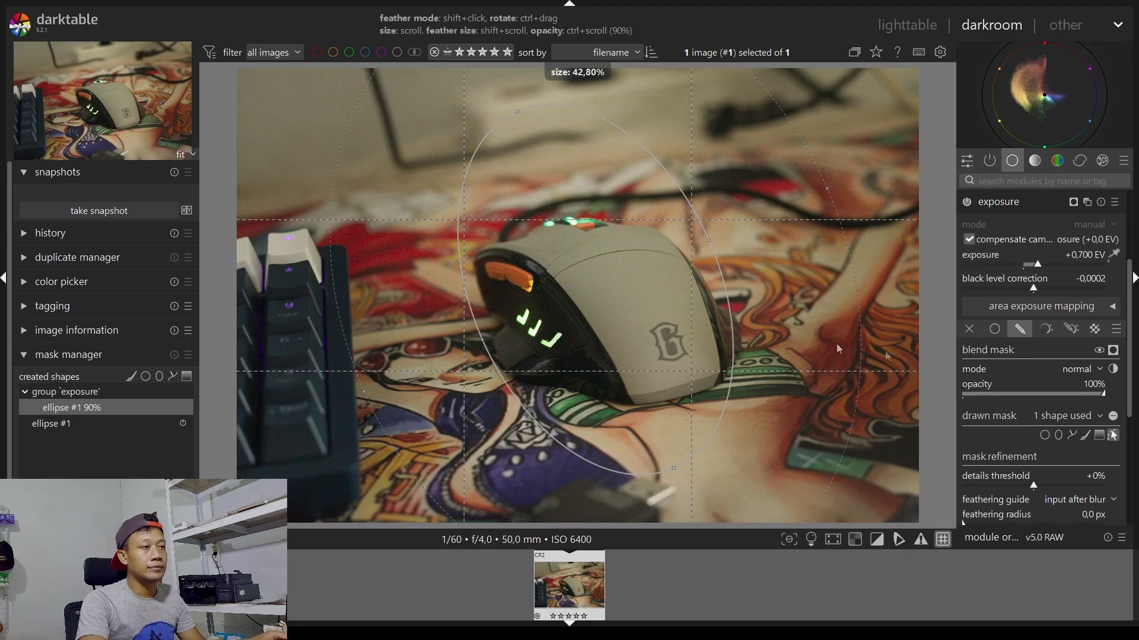
pyautogui.keyDown('ctrl'); pyautogui.scroll(2, 606, 323); pyautogui.keyUp('ctrl')
pyautogui.keyDown('ctrl'); pyautogui.scroll(-2, 606, 324); pyautogui.keyUp('ctrl')
pyautogui.scroll(-1, 606, 324)
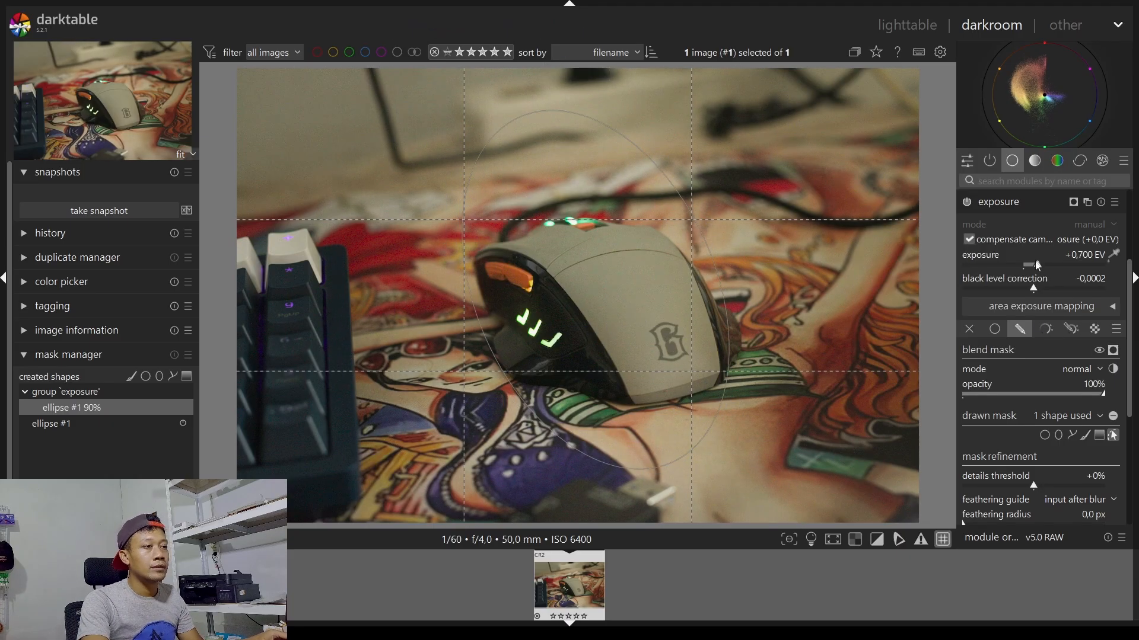
# Raise the masked exposure to +0.921 EV and widen the ellipse across the computer mouse
pyautogui.moveTo(1035, 263); pyautogui.dragTo(1042, 264)
pyautogui.moveTo(707, 243); pyautogui.dragTo(730, 235)
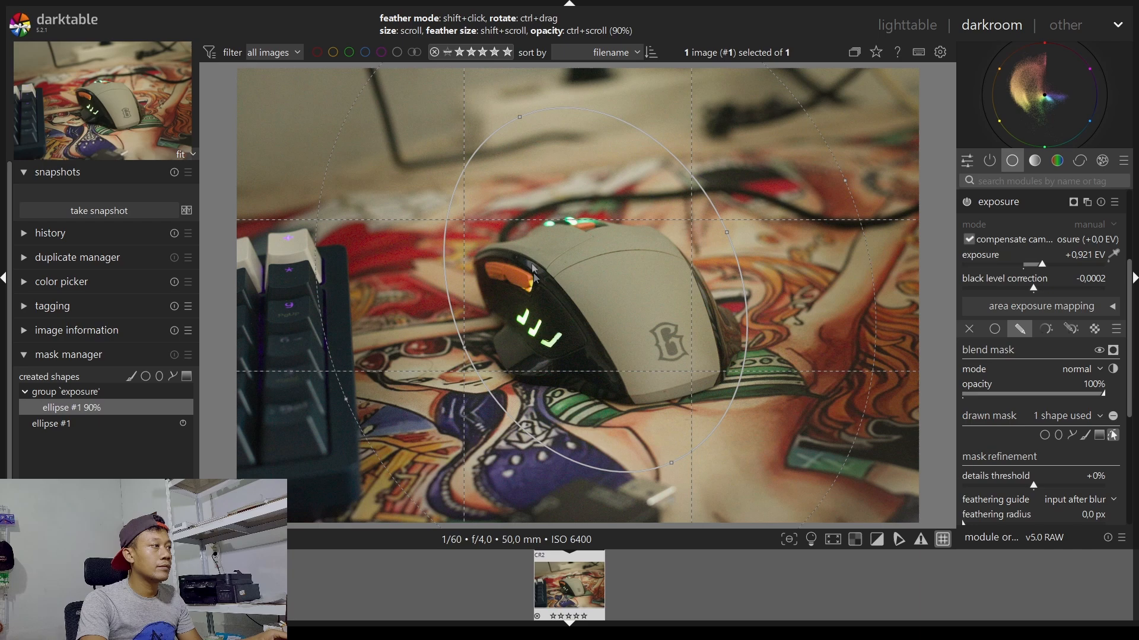
# Close the exposure settings, search the modules for "denoi" and enable denoise (profiled) on the photo
pyautogui.click(1000, 207)
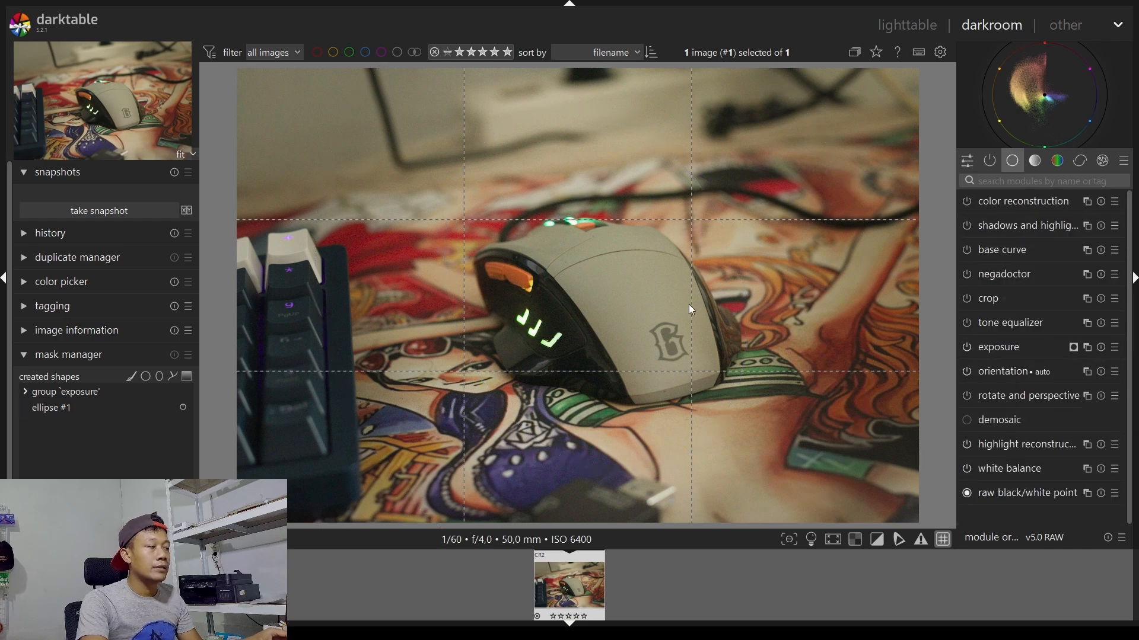
pyautogui.scroll(4, 550, 310)
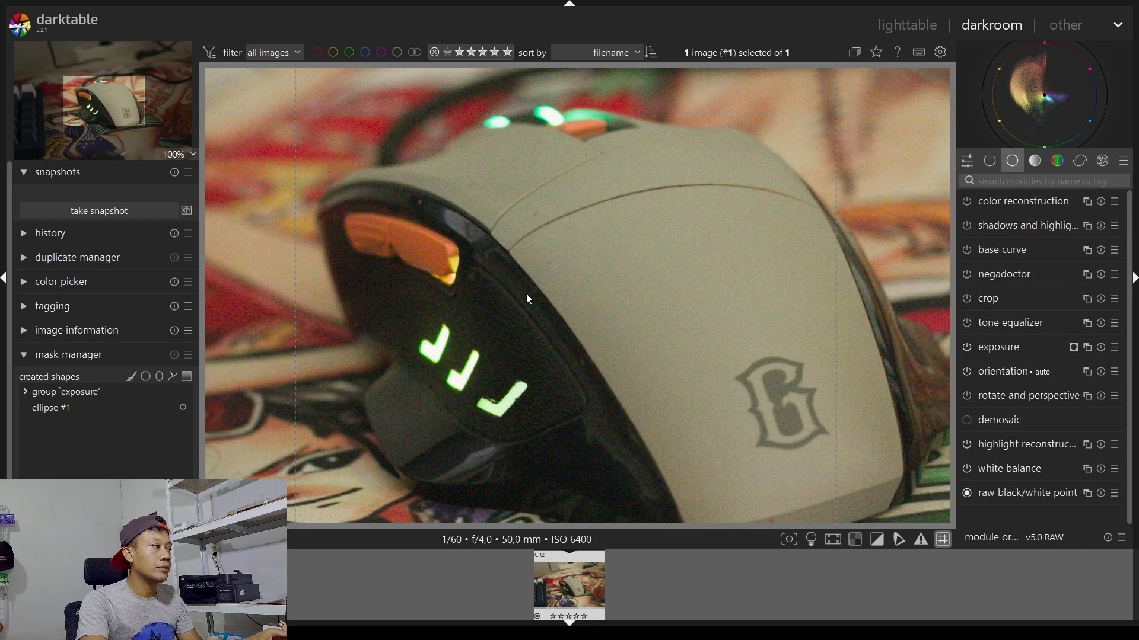
pyautogui.middleClick(579, 296)
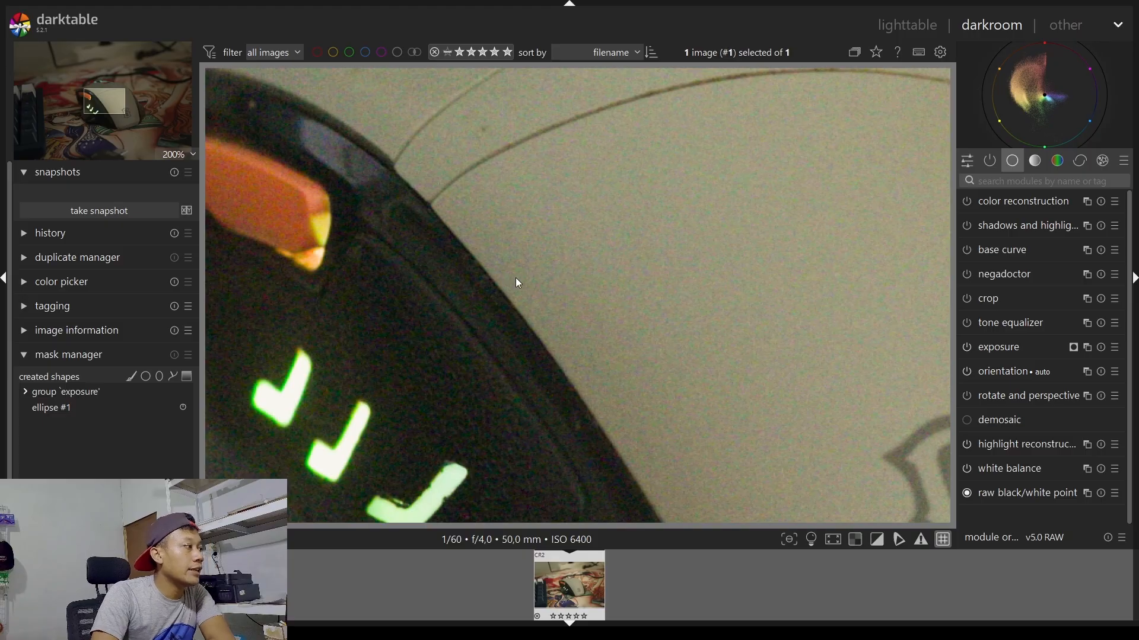
pyautogui.scroll(-6, 532, 277)
pyautogui.scroll(-2, 547, 277)
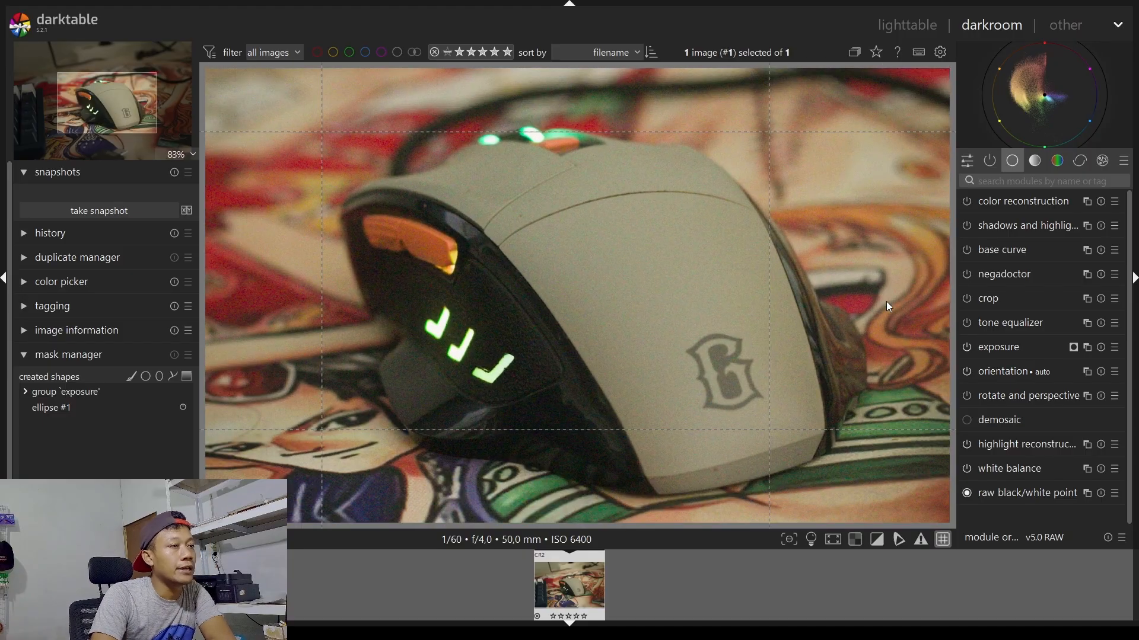
pyautogui.click(1011, 182)
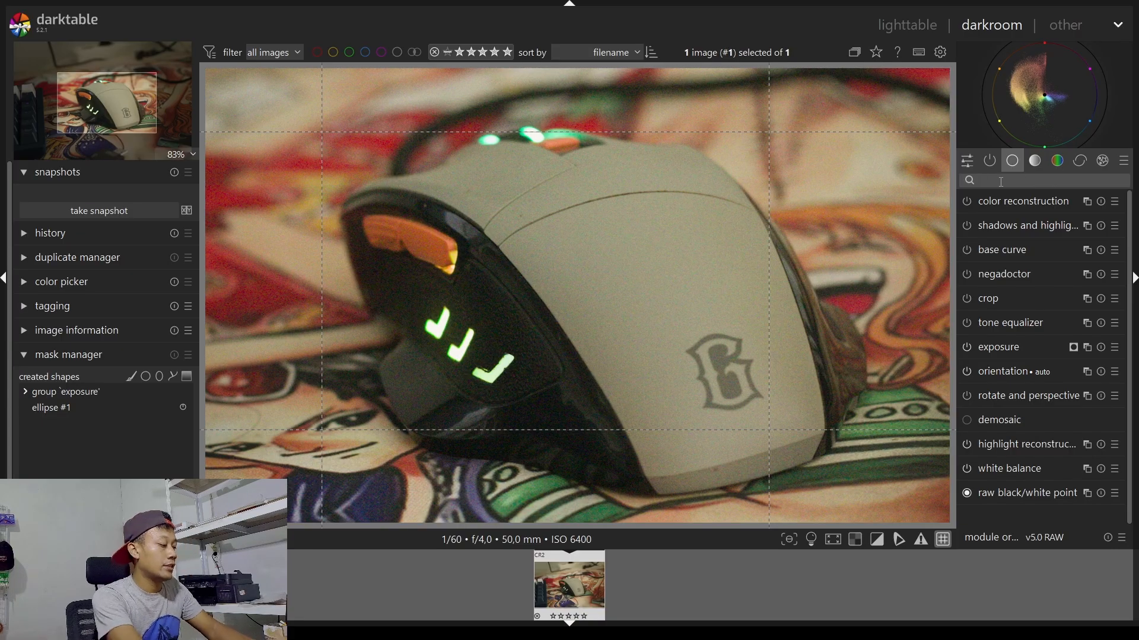
pyautogui.write('denoi')
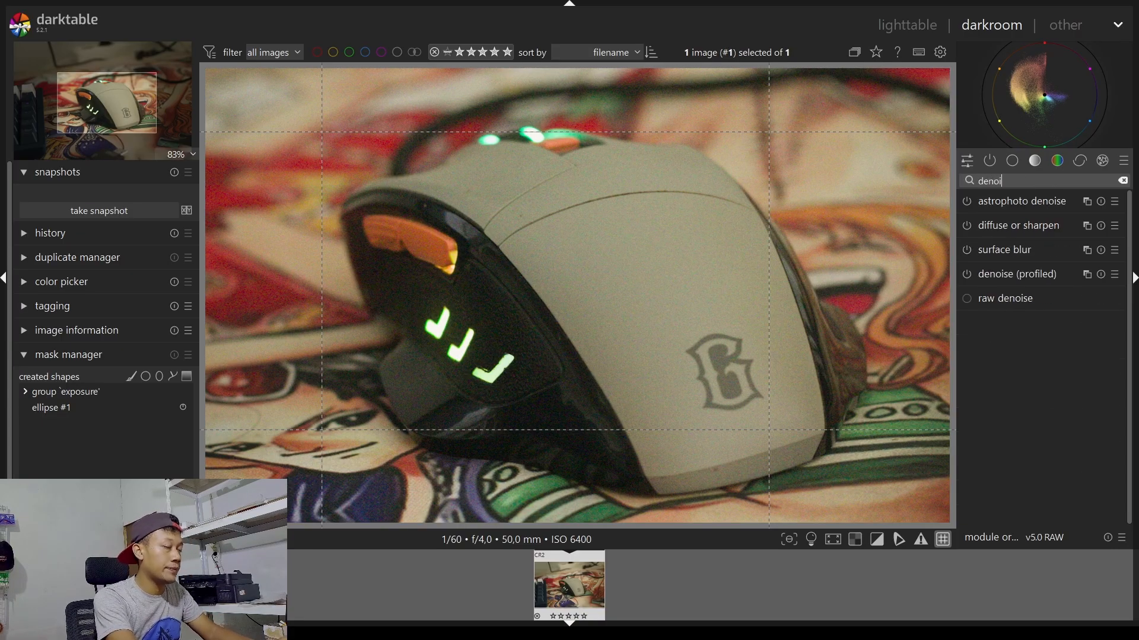
pyautogui.click(967, 276)
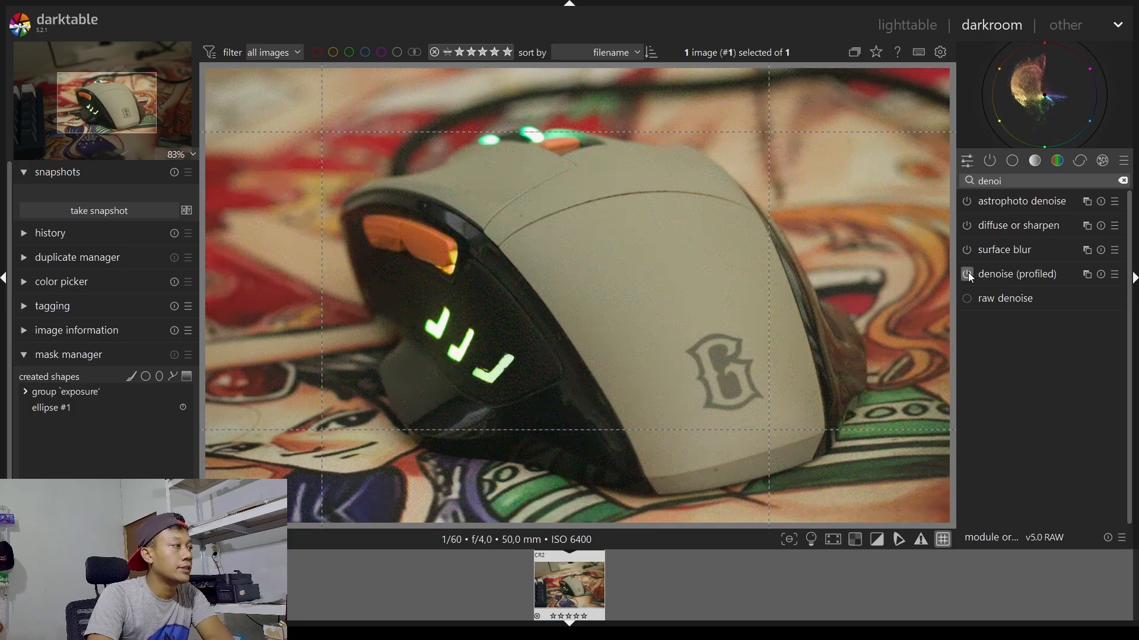
# Enable surface blur in addition to denoise (profiled), switching both off and on again to compare the photo
pyautogui.scroll(1, 589, 300)
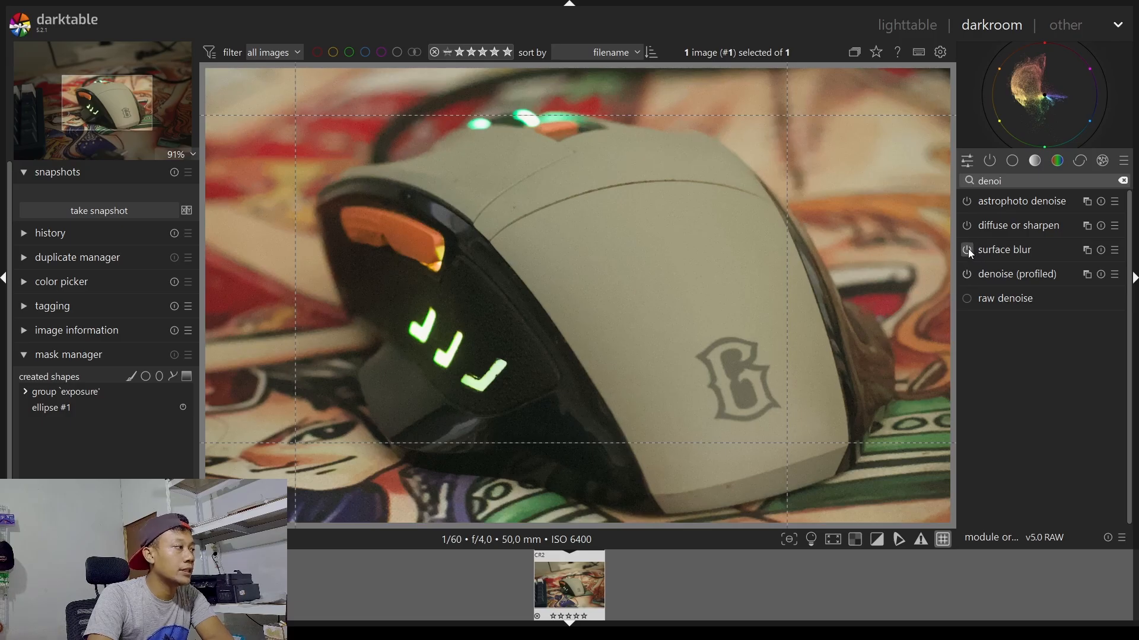
pyautogui.click(968, 250)
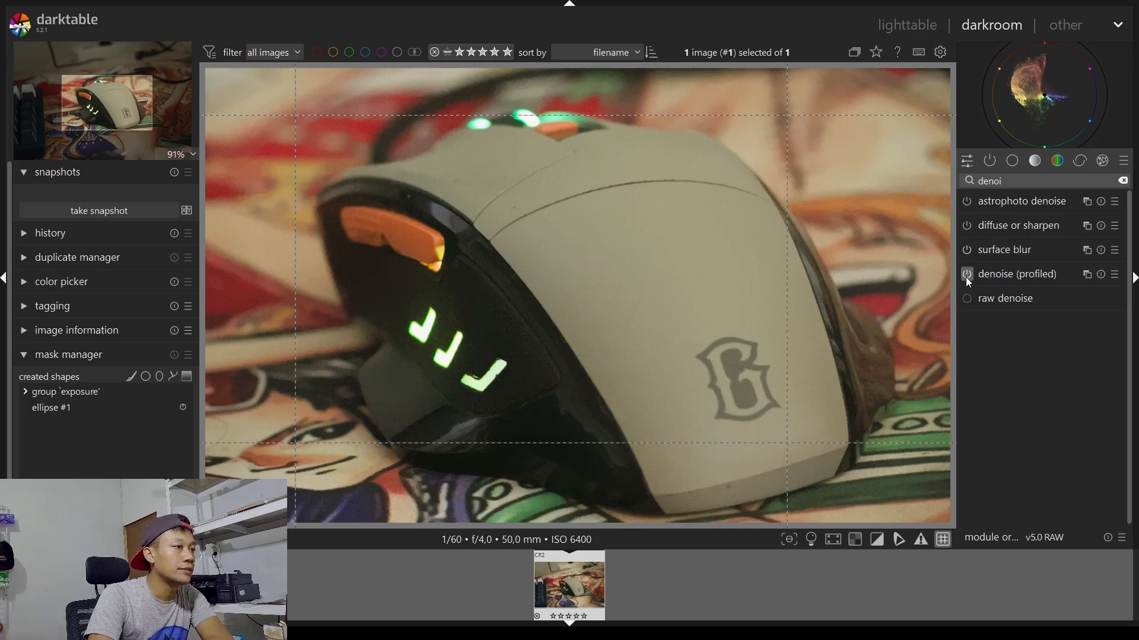
pyautogui.click(967, 276)
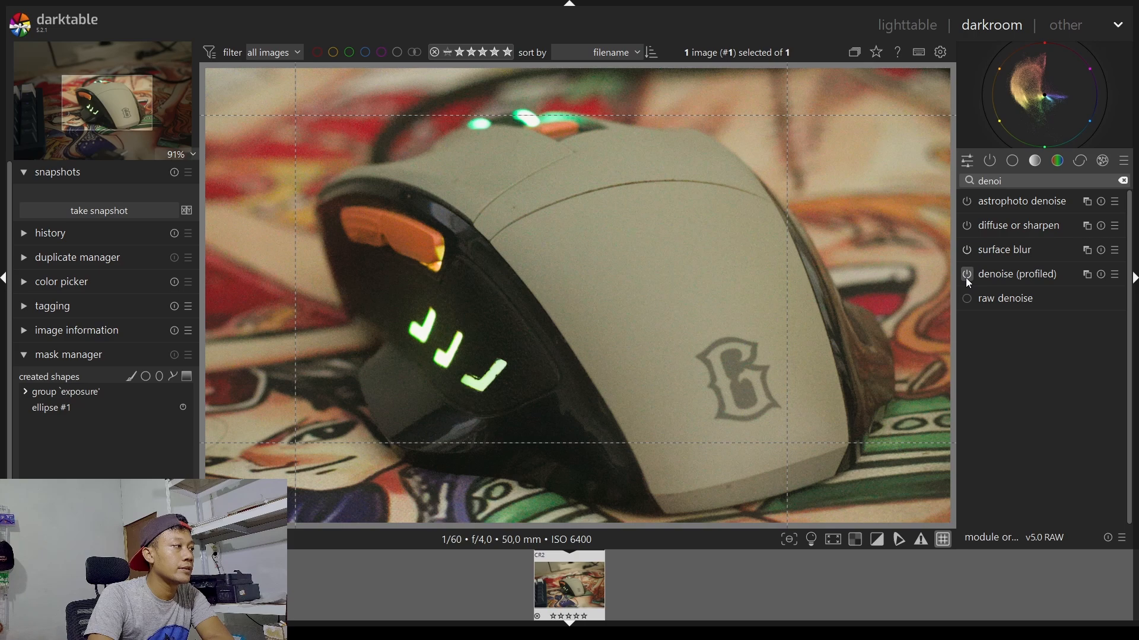
pyautogui.click(966, 246)
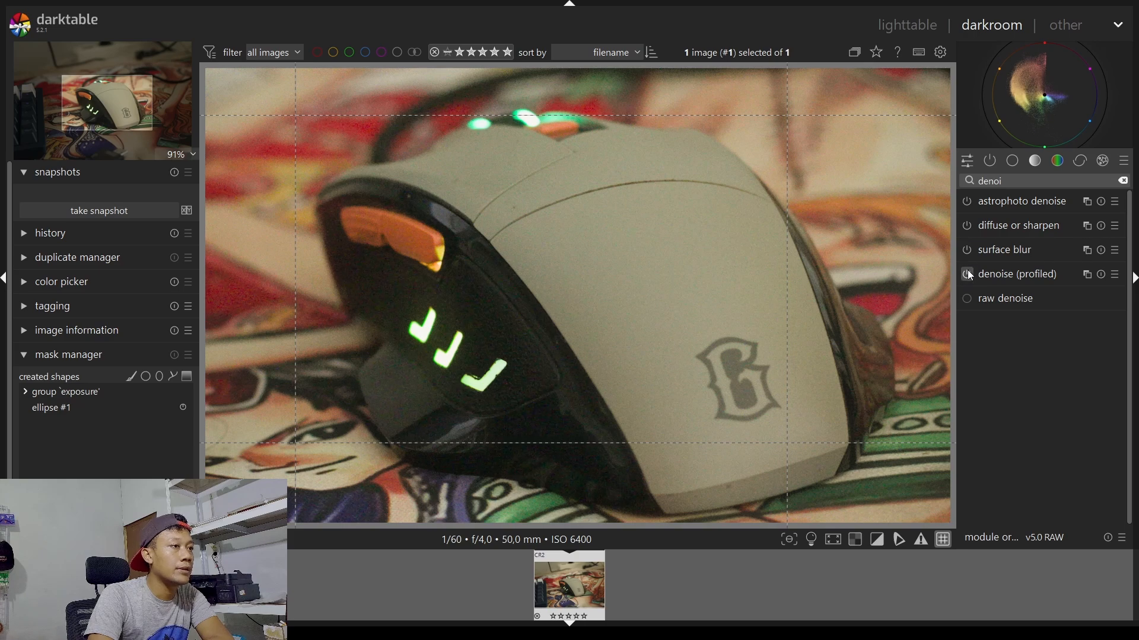
pyautogui.click(966, 270)
pyautogui.click(968, 249)
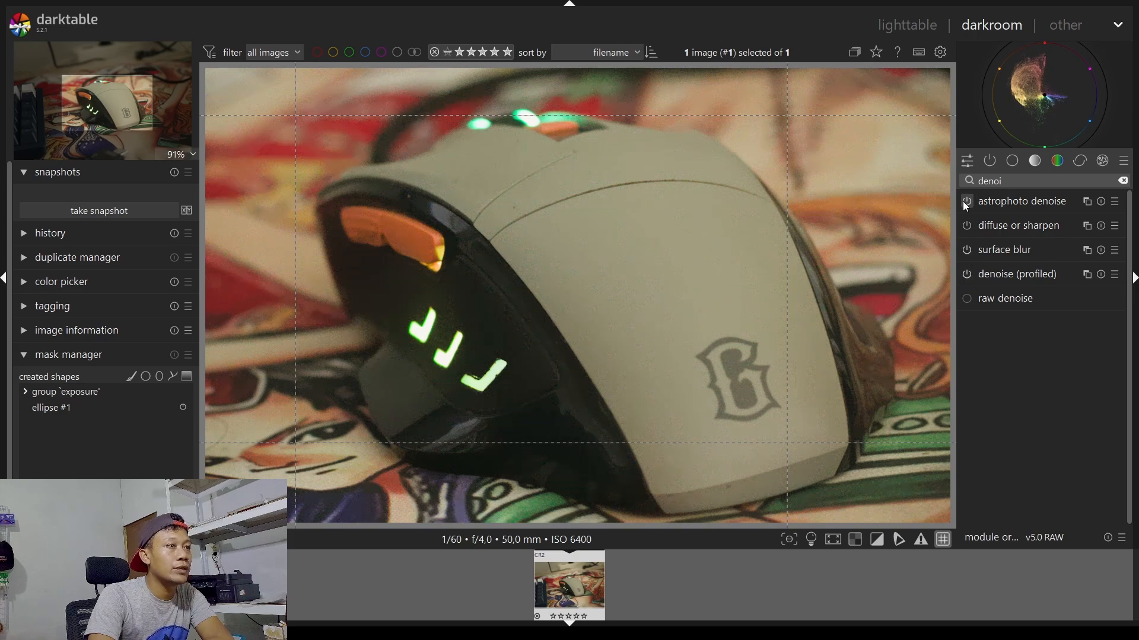
# Enable astrophoto denoise and diffuse or sharpen, and check the smoothed photo at several magnifications
pyautogui.click(967, 202)
pyautogui.click(966, 227)
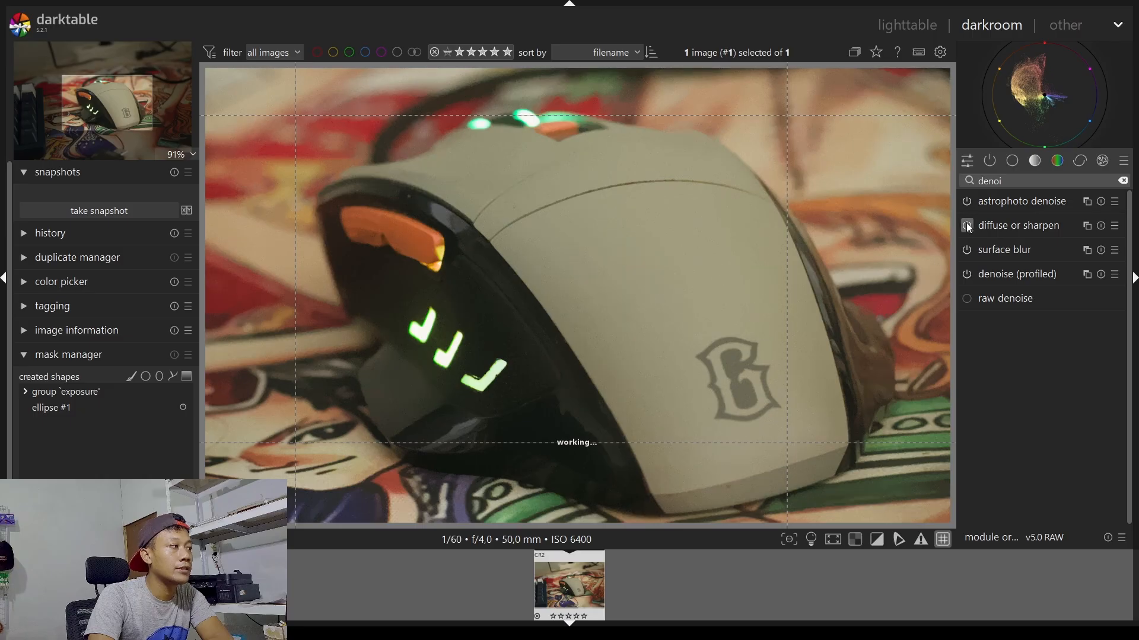
pyautogui.scroll(-2, 640, 284)
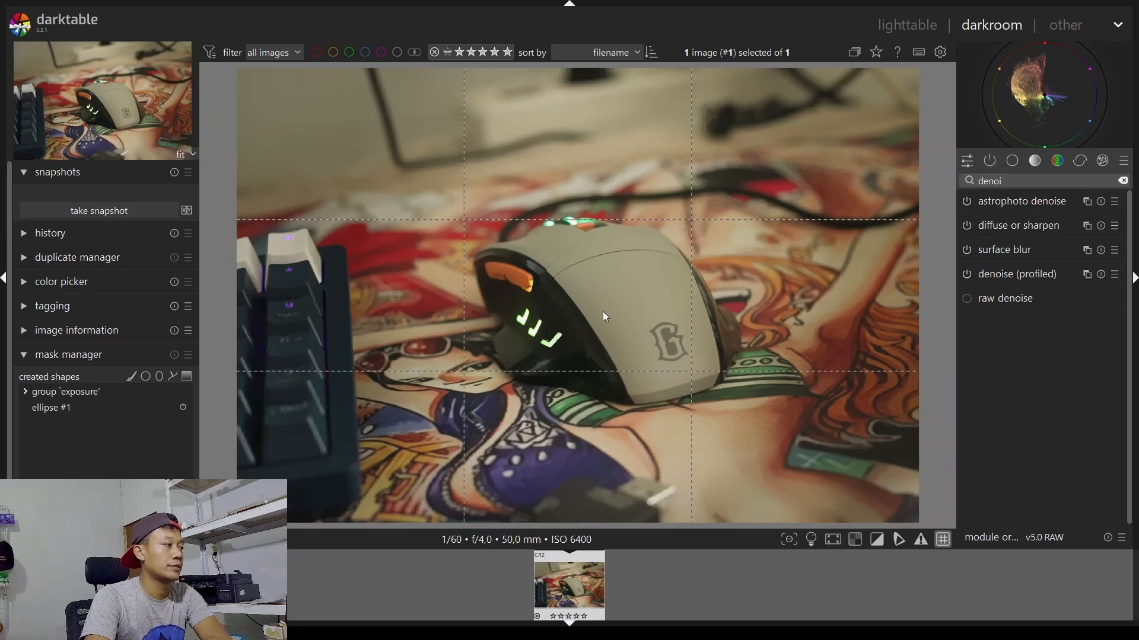
pyautogui.scroll(2, 604, 316)
pyautogui.scroll(-3, 621, 286)
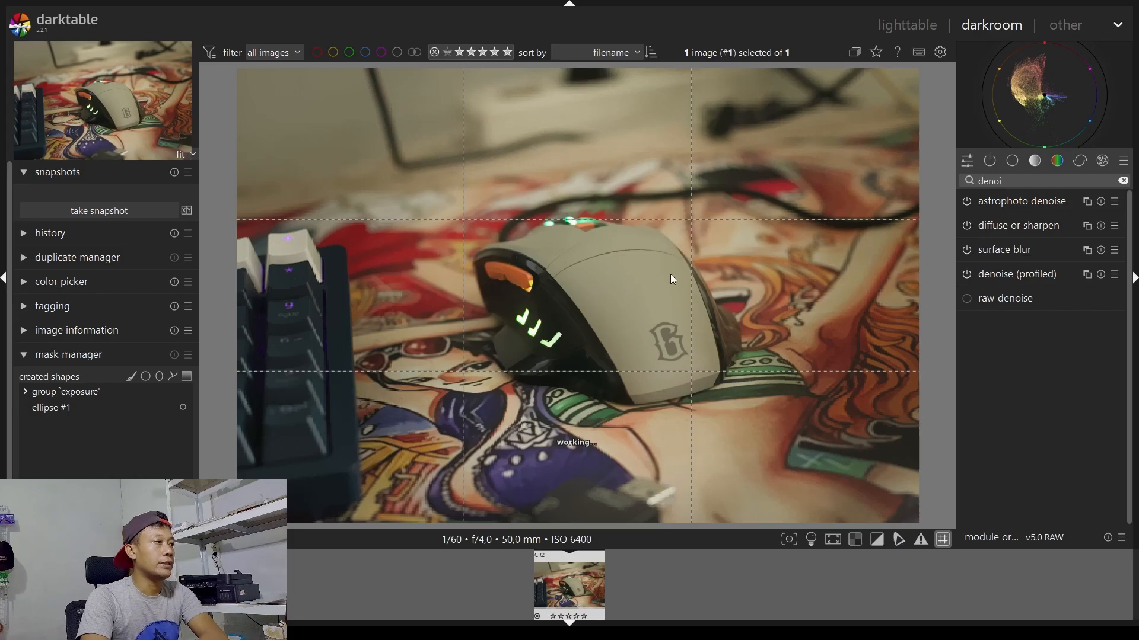
# Search the modules for "film" and enable filmic rgb, toggling it once to compare its effect
pyautogui.click(1008, 160)
pyautogui.scroll(2, 560, 270)
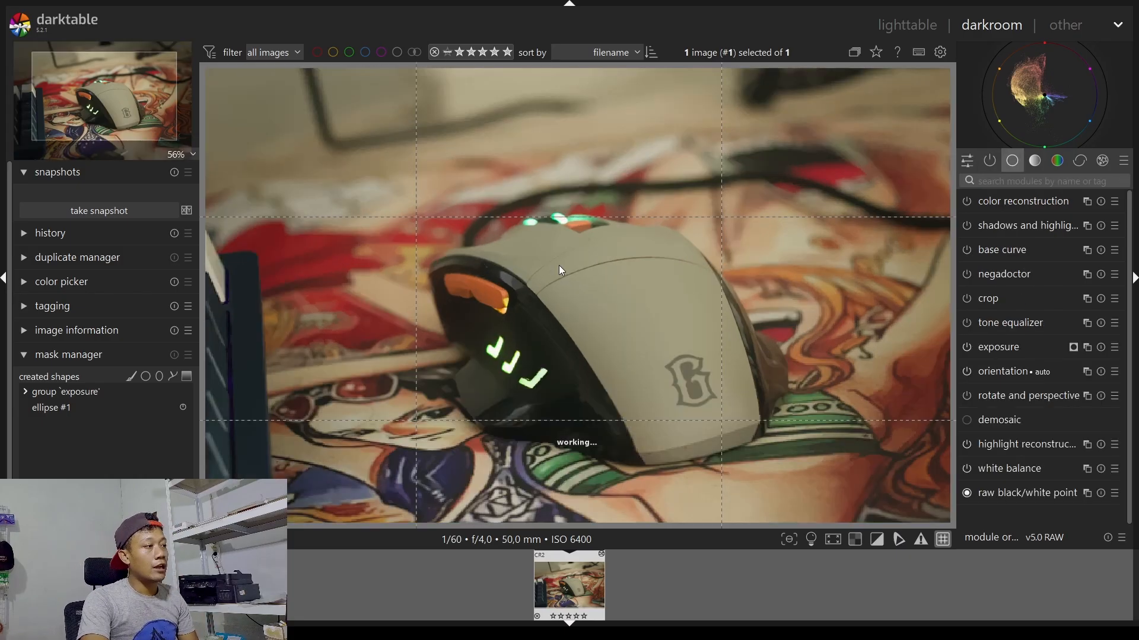
pyautogui.click(1010, 162)
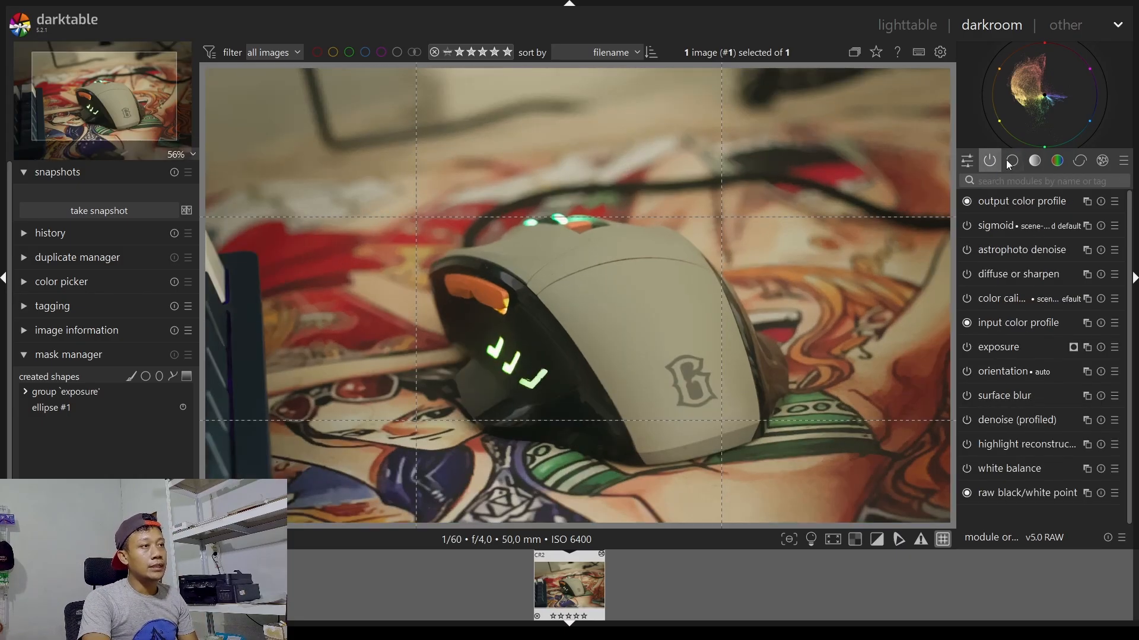
pyautogui.click(1008, 161)
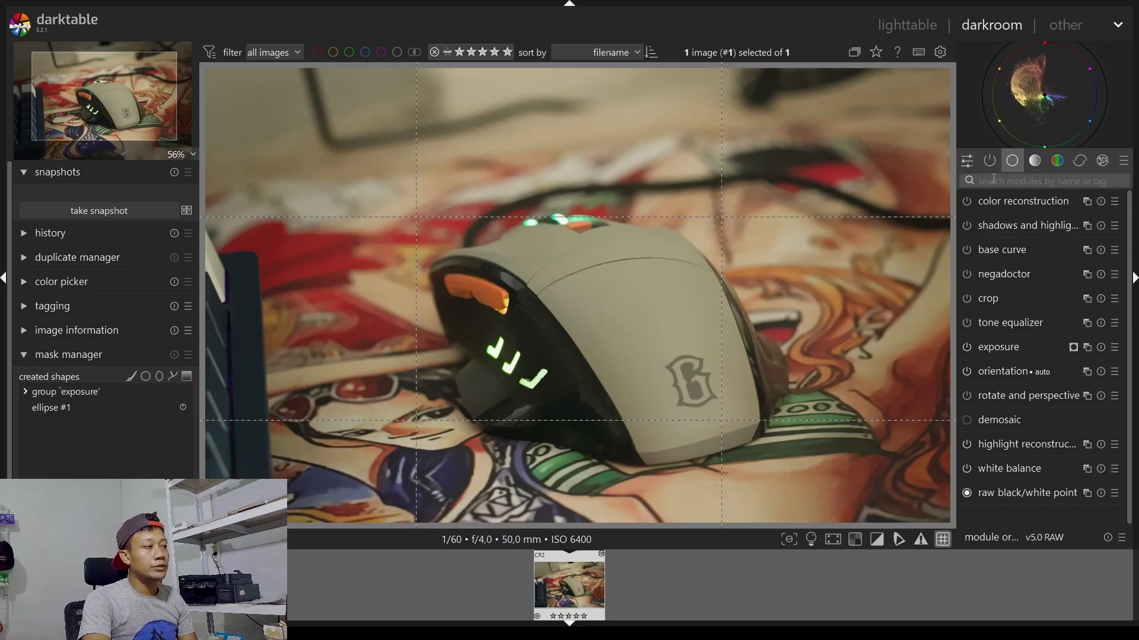
pyautogui.click(1003, 180)
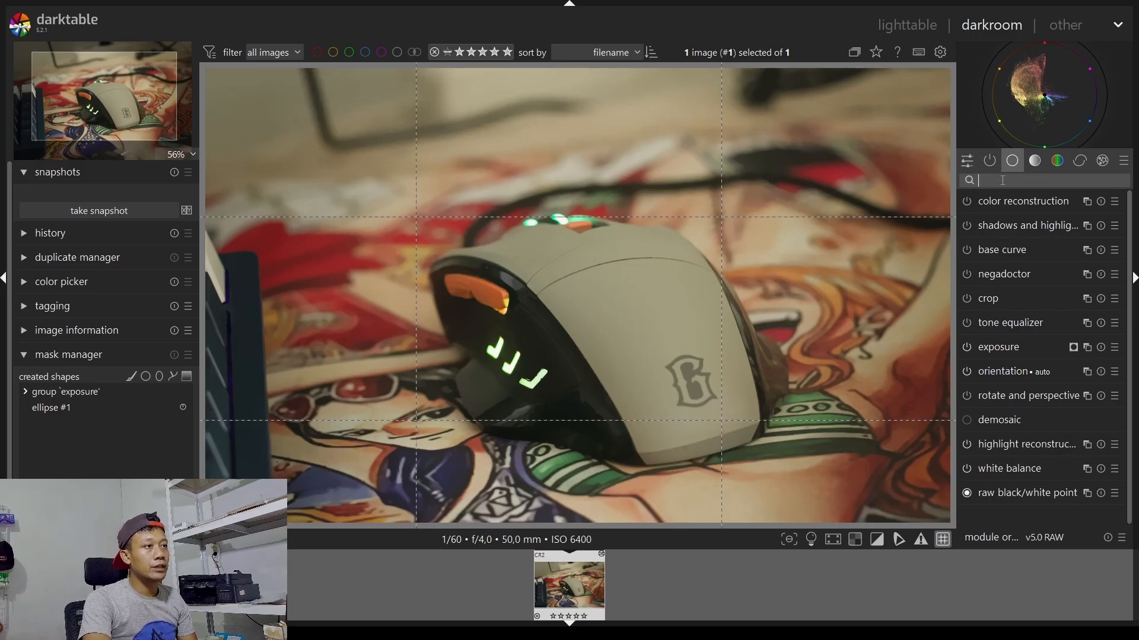
pyautogui.write('film')
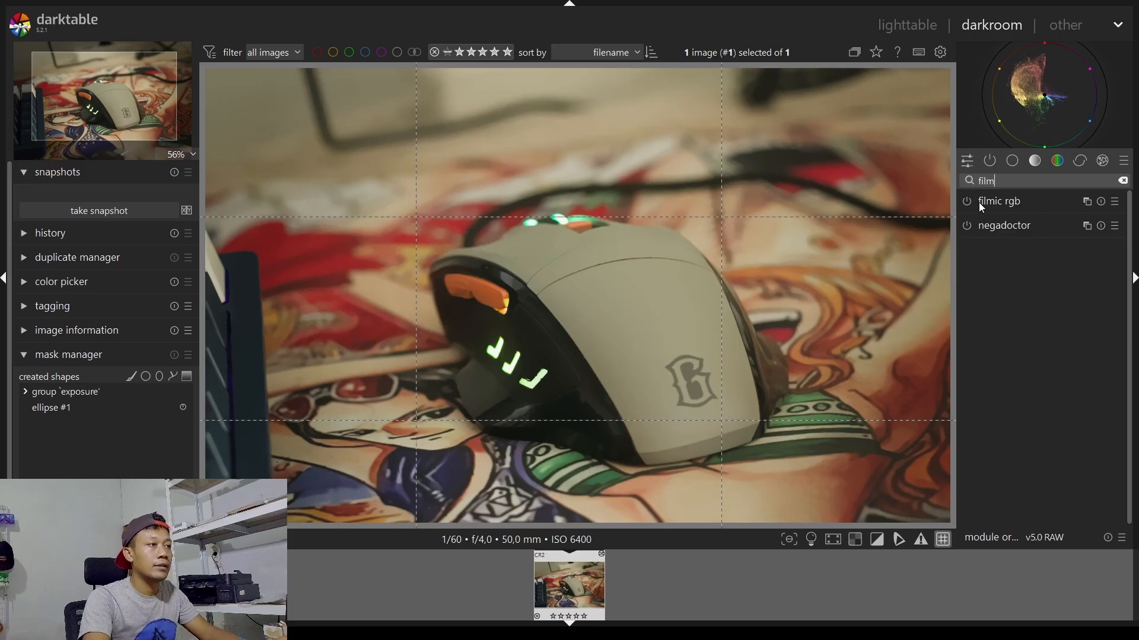
pyautogui.click(969, 201)
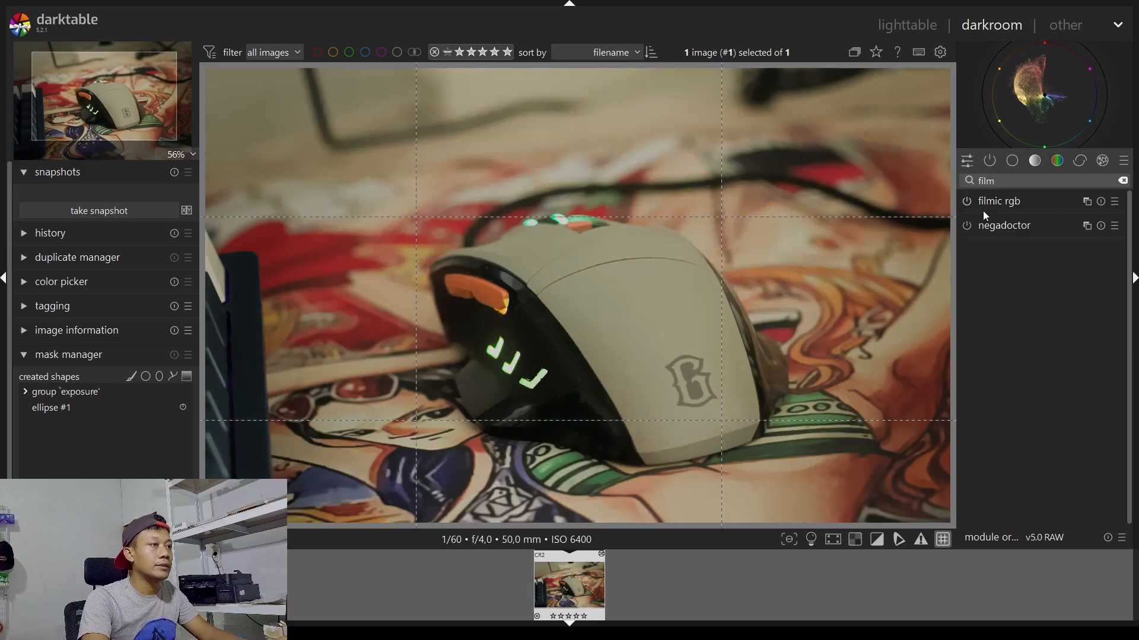
pyautogui.click(964, 202)
pyautogui.click(964, 203)
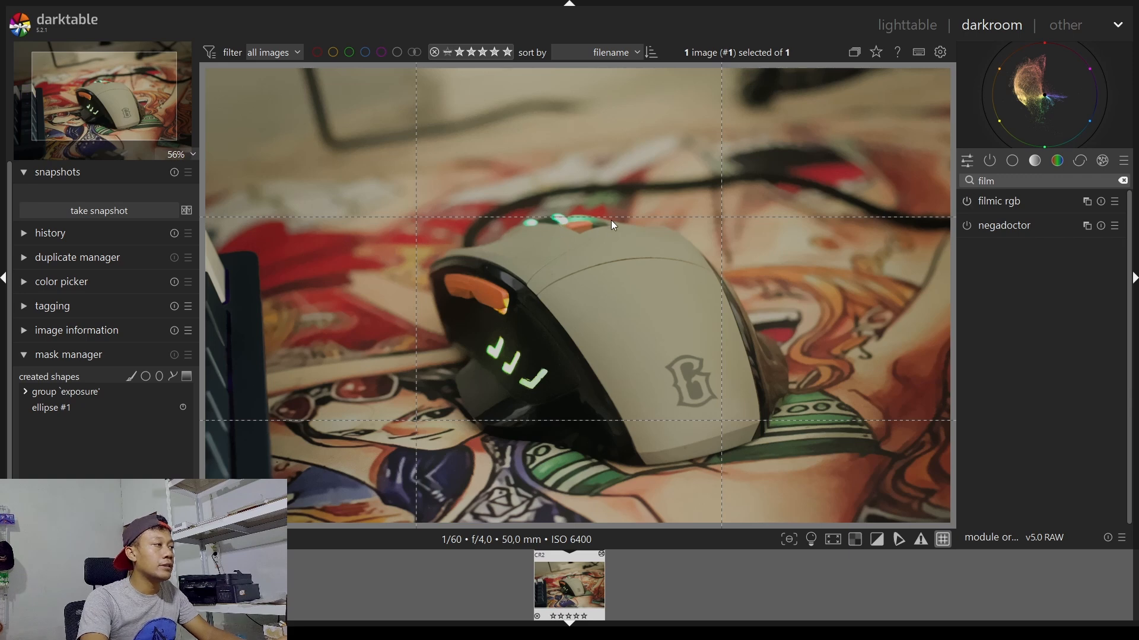
# Display filmic rgb's highlight reconstruction mask and set the highlights clipping threshold to -1.52 EV
pyautogui.click(1008, 206)
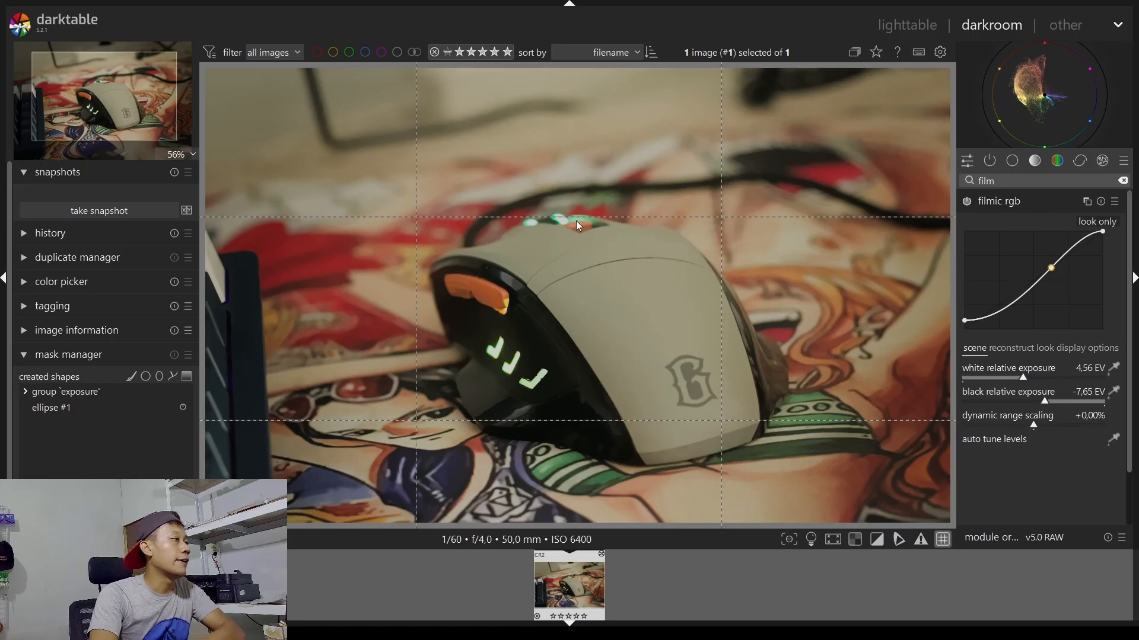
pyautogui.scroll(-2, 542, 219)
pyautogui.scroll(-1, 542, 219)
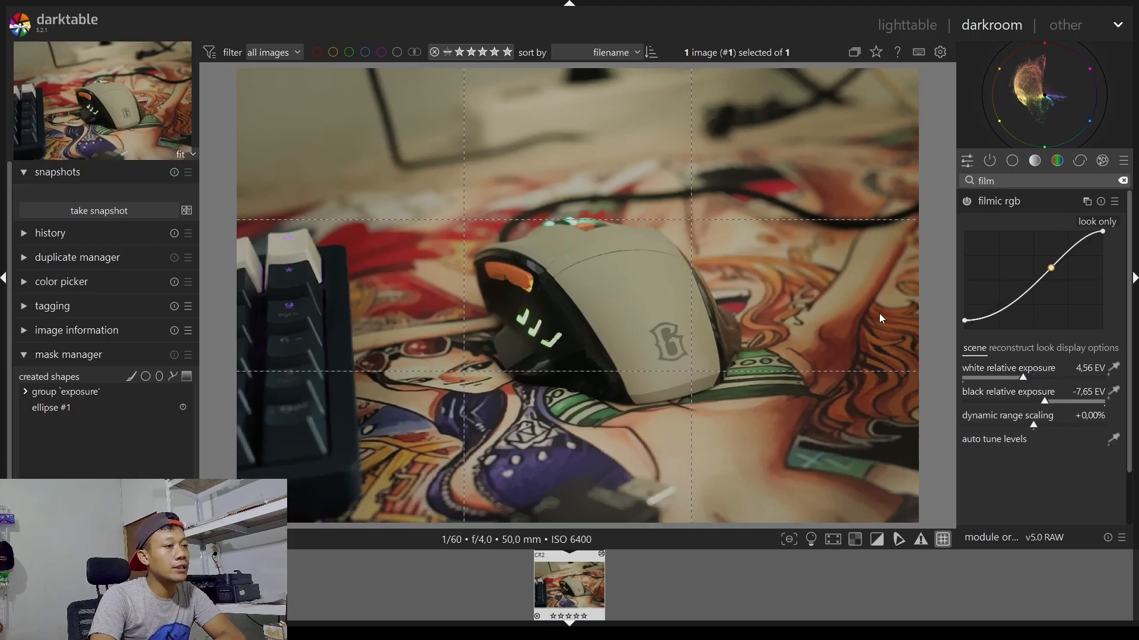
pyautogui.click(1021, 355)
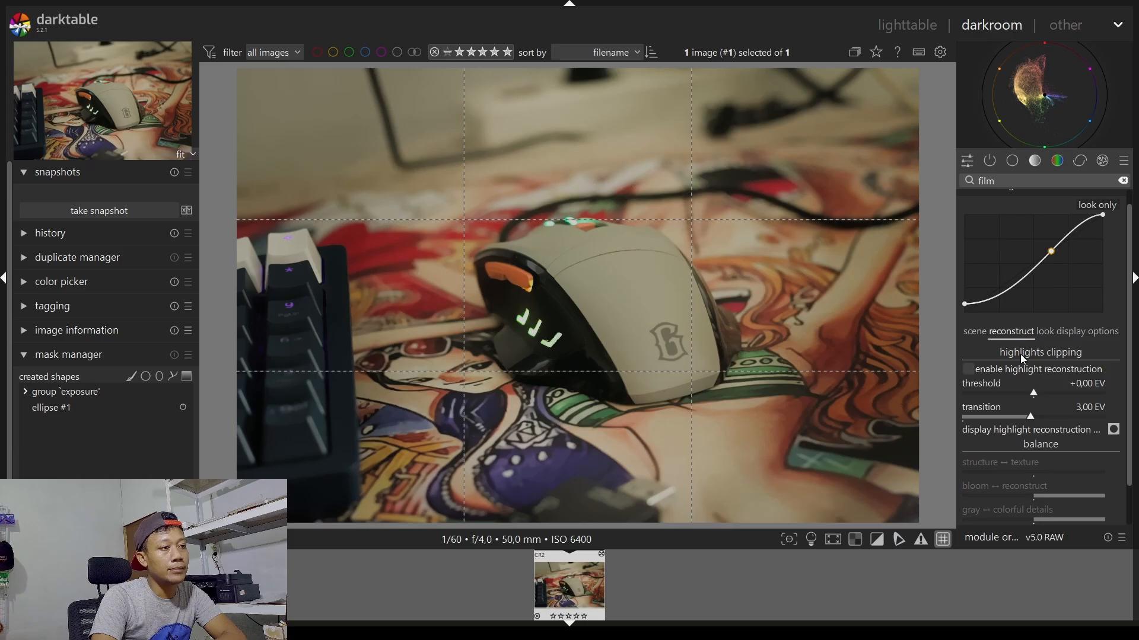
pyautogui.click(1115, 430)
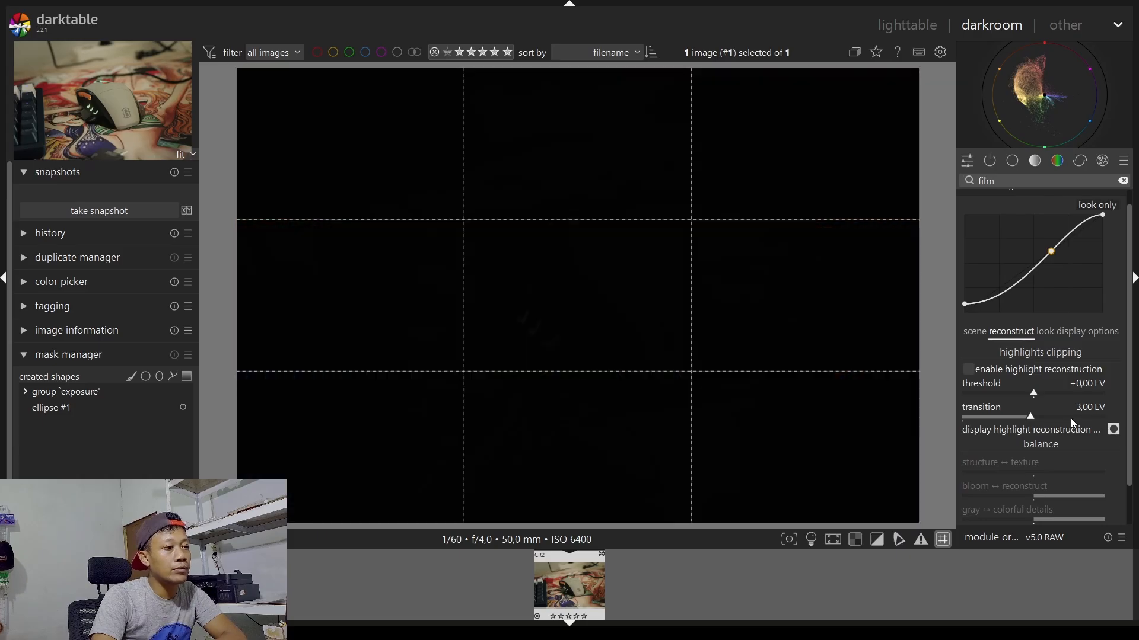
pyautogui.moveTo(1031, 394); pyautogui.dragTo(1016, 394)
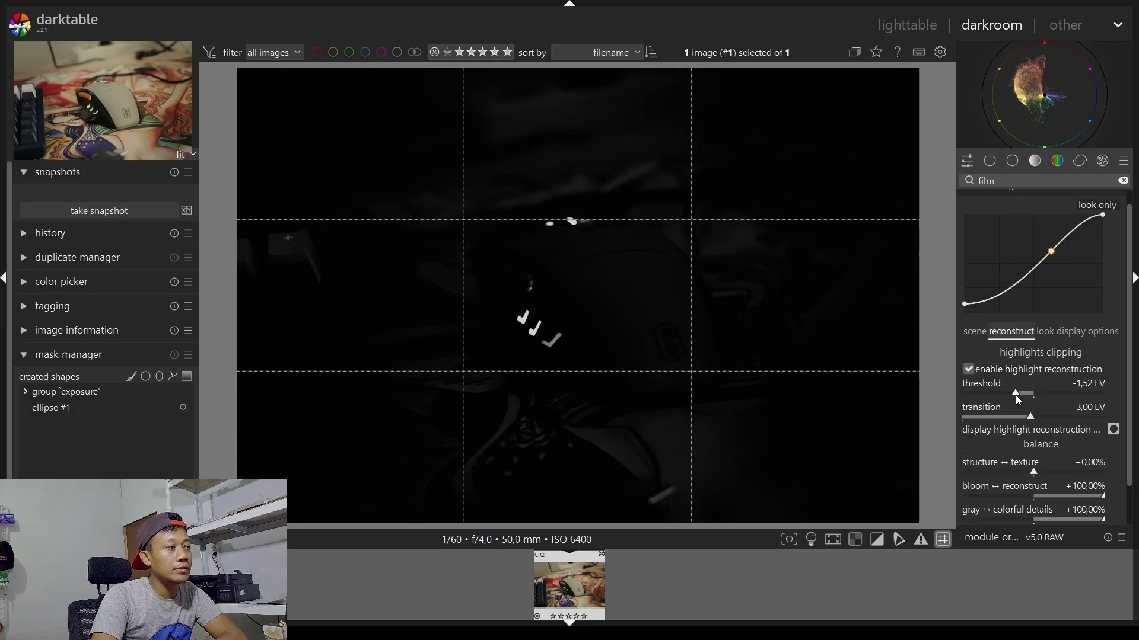
pyautogui.scroll(4, 562, 219)
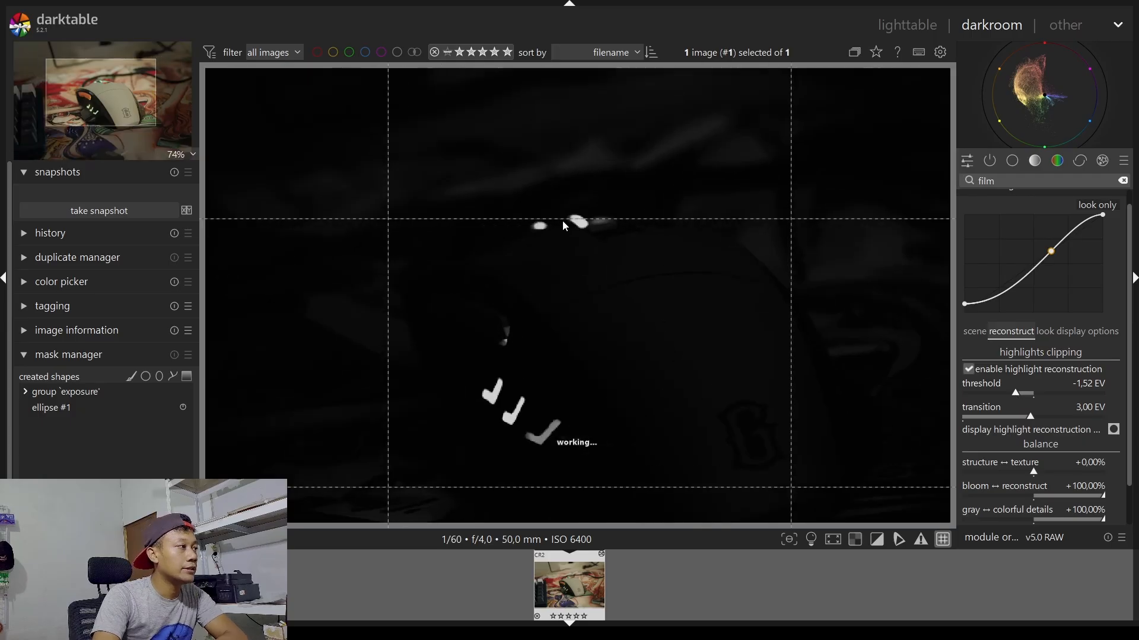
pyautogui.scroll(-2, 564, 220)
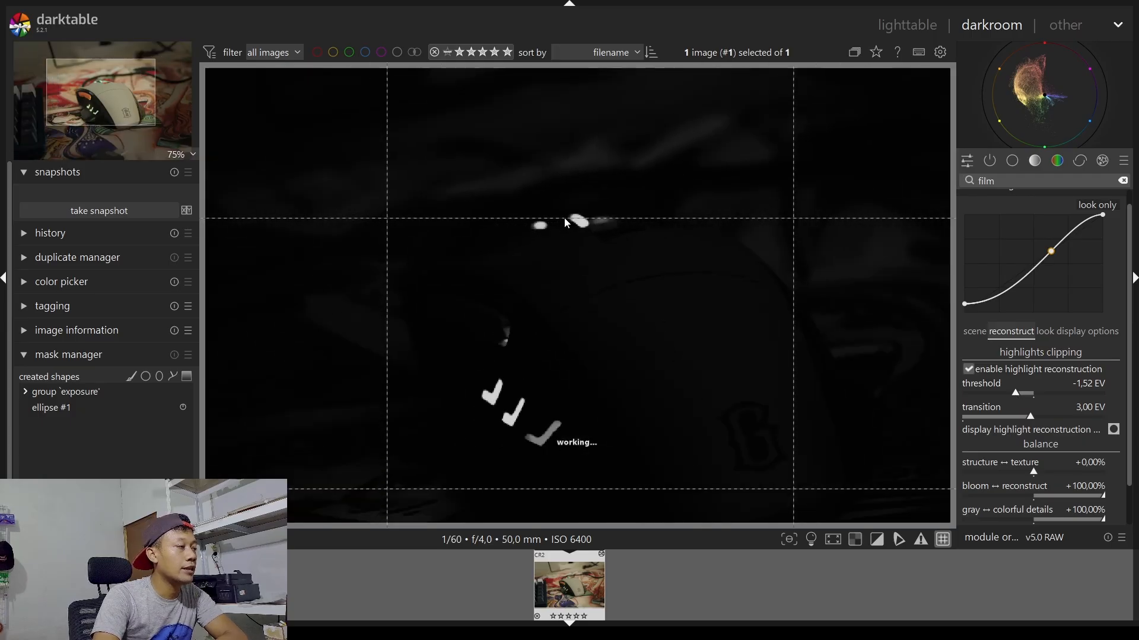
pyautogui.scroll(-1, 544, 261)
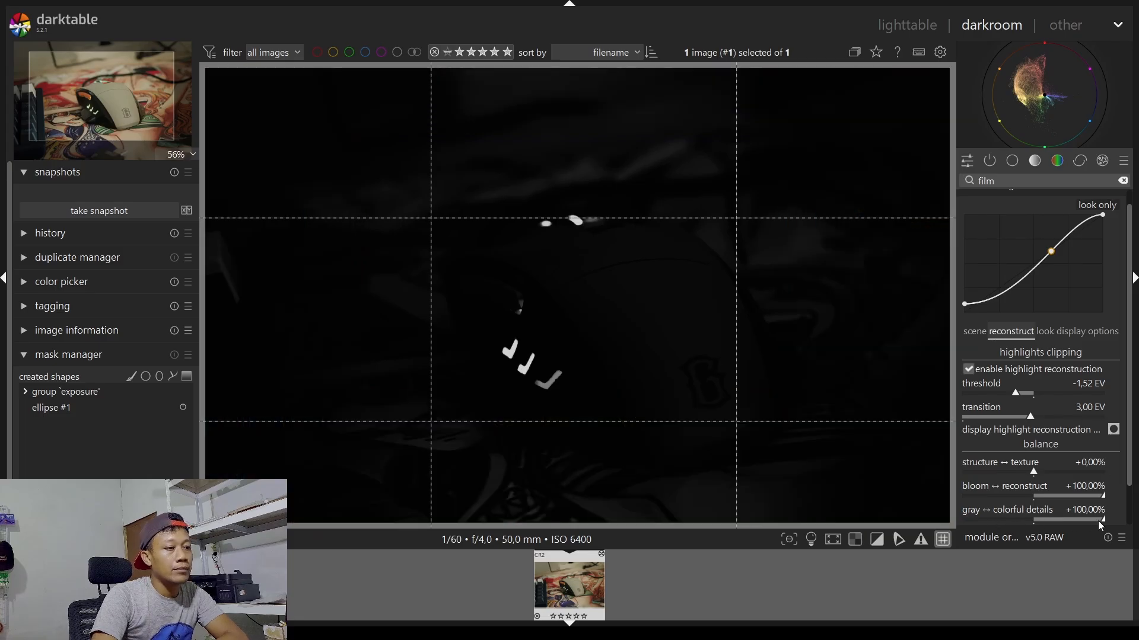
# Set gray/colorful details to -72.61% and bloom/reconstruct to -65.15%, and hide the mask to check the mouse's lights
pyautogui.moveTo(1100, 520); pyautogui.dragTo(987, 520)
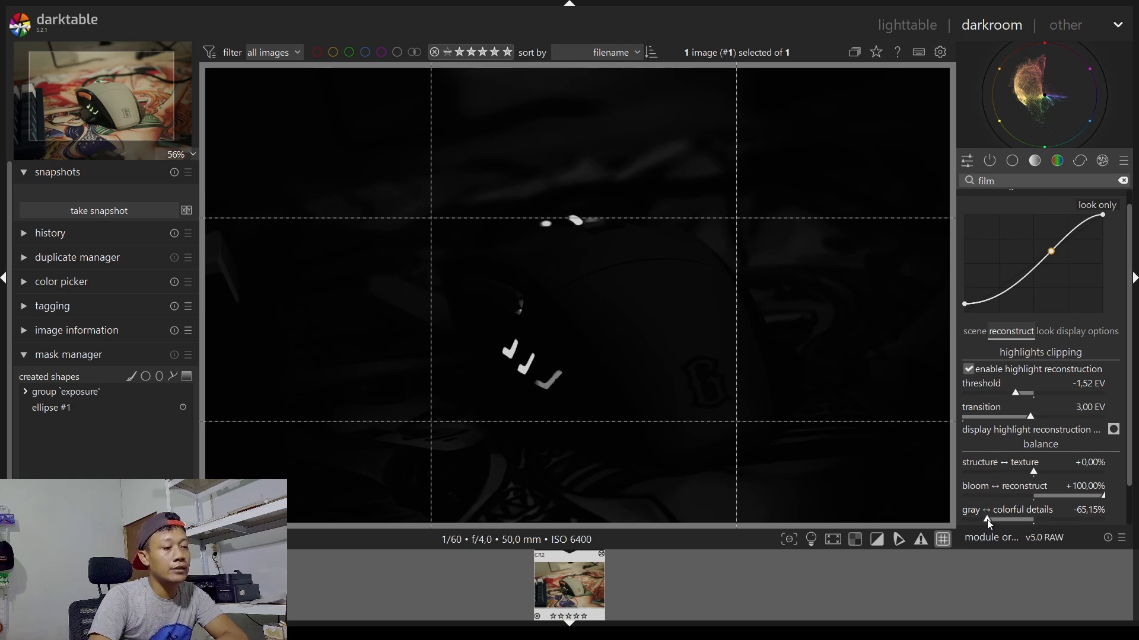
pyautogui.moveTo(988, 521); pyautogui.dragTo(983, 521)
pyautogui.moveTo(1082, 500); pyautogui.dragTo(987, 498)
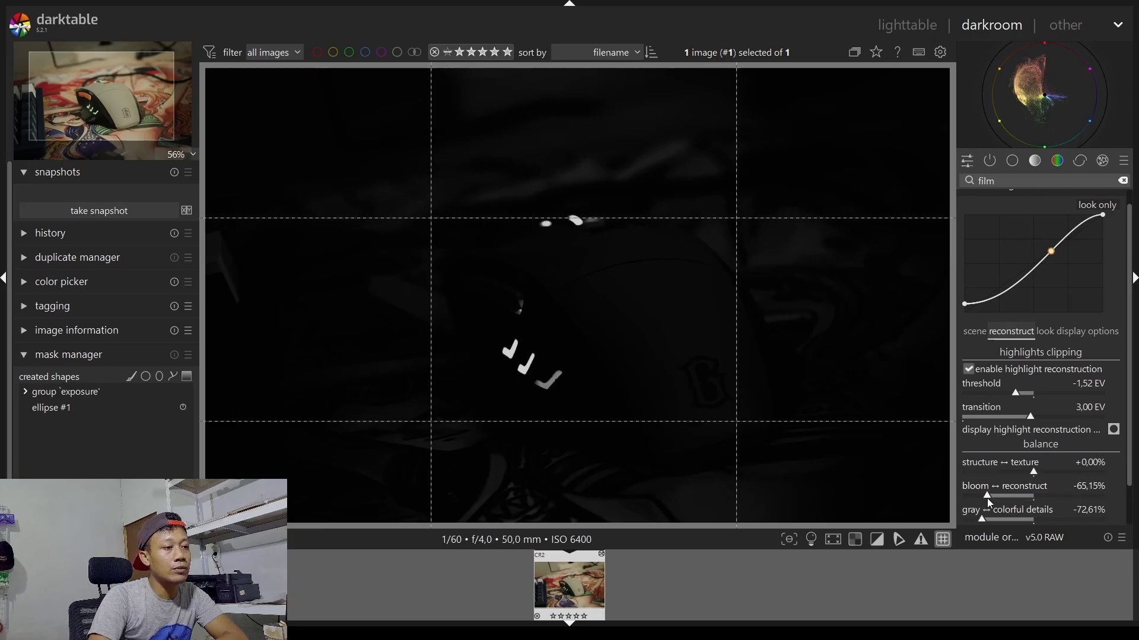
pyautogui.click(1114, 433)
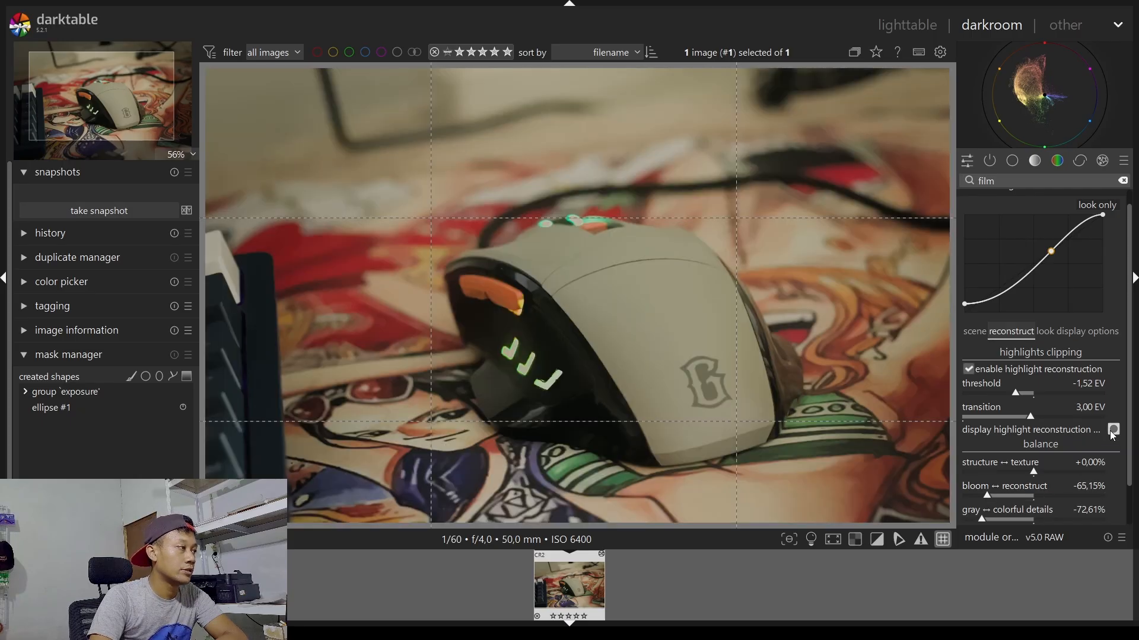
pyautogui.middleClick(577, 224)
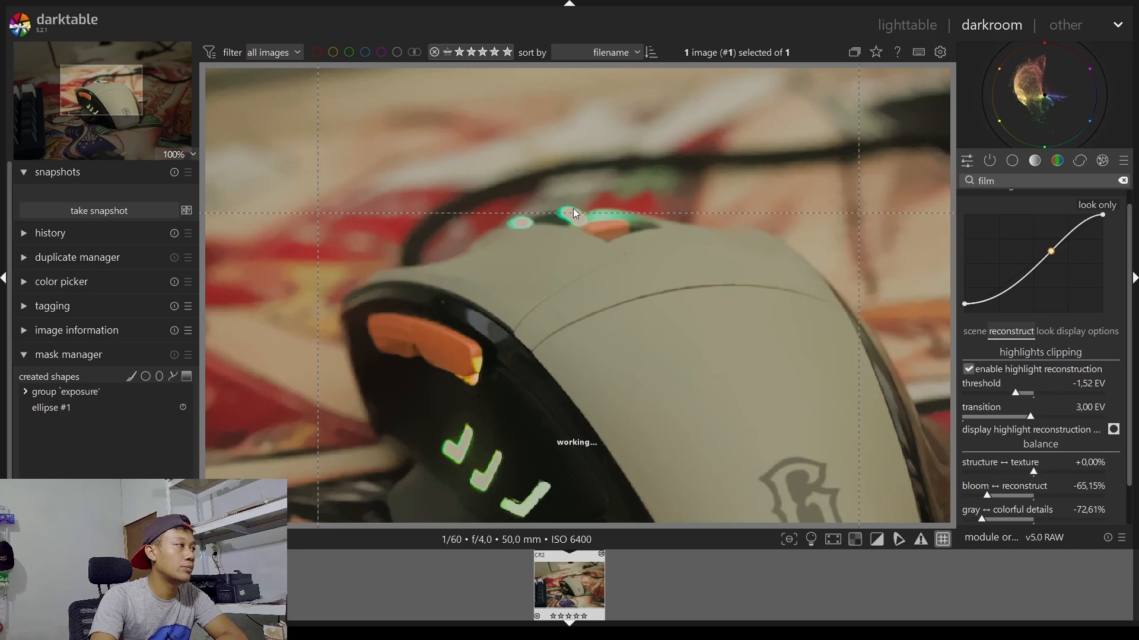
pyautogui.scroll(-1, 573, 209)
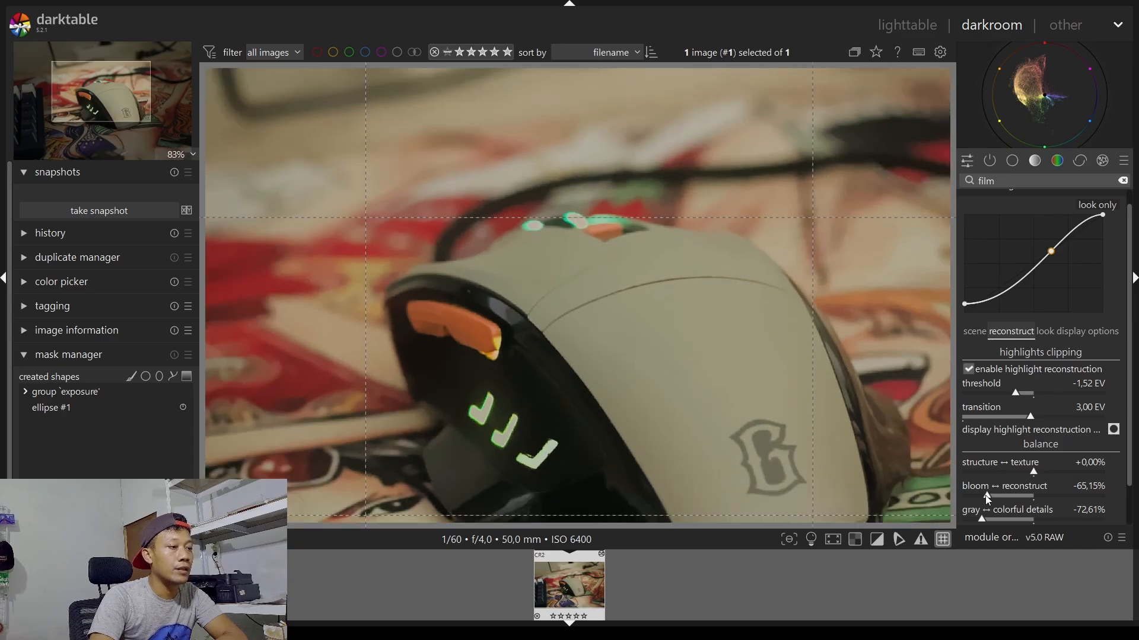
# Set filmic rgb's bloom/reconstruct to +41.91%, structure/texture to +67.63% and highlights transition to 3.16 EV, checking the reconstruction mask
pyautogui.moveTo(988, 499); pyautogui.dragTo(1063, 497)
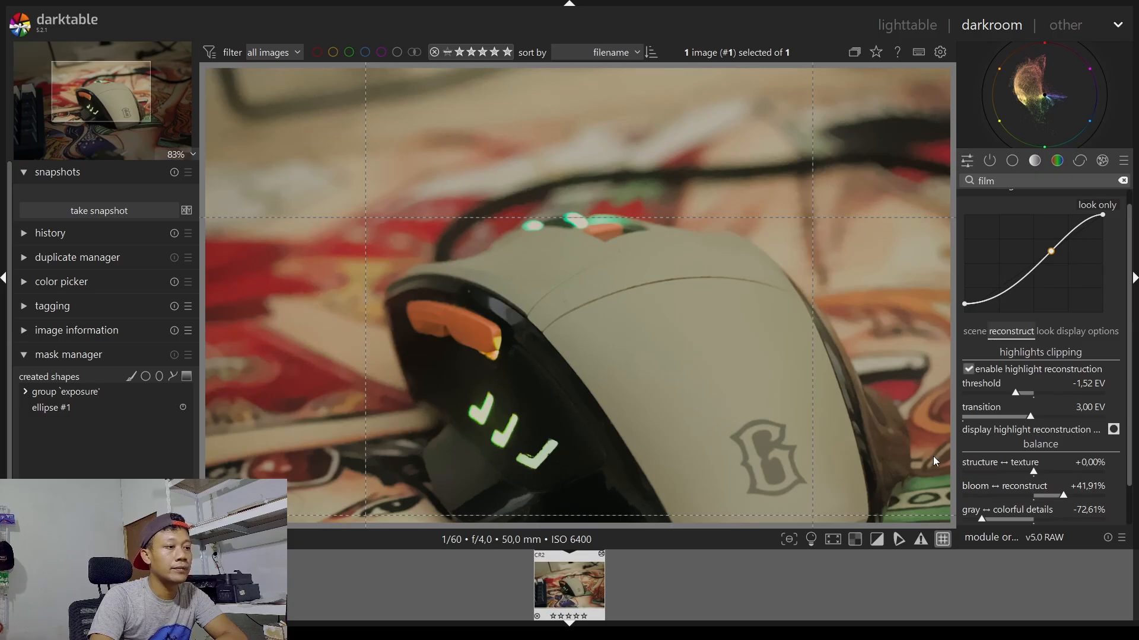
pyautogui.moveTo(1027, 473)
pyautogui.mouseDown()
pyautogui.moveTo(982, 468)
pyautogui.moveTo(1082, 474)
pyautogui.mouseUp()
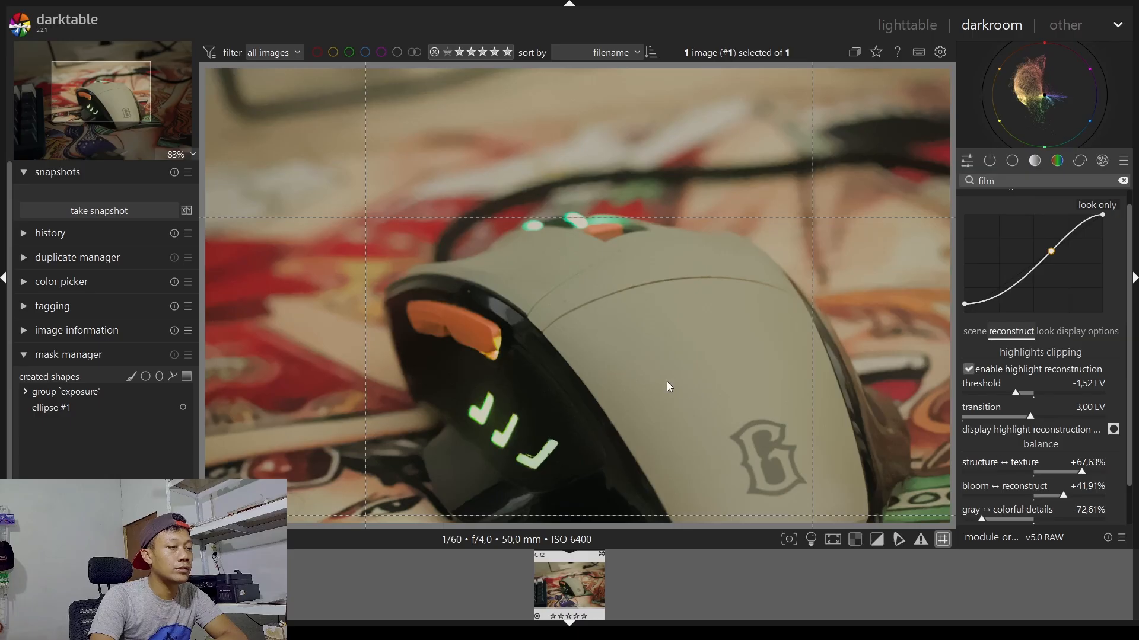
pyautogui.click(1114, 430)
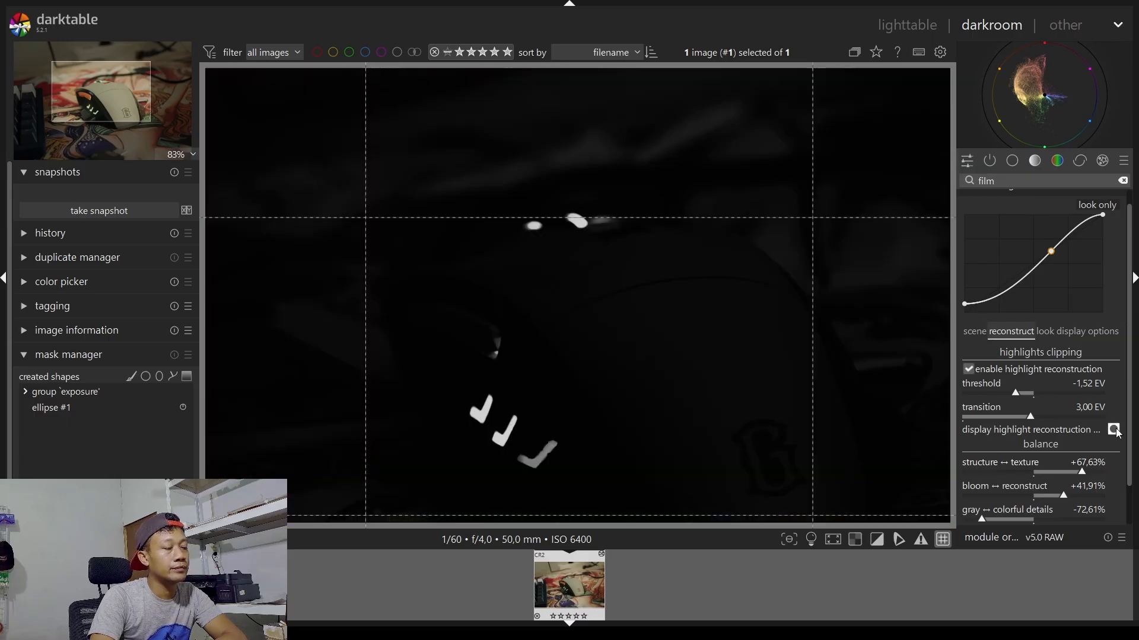
pyautogui.moveTo(1030, 417); pyautogui.dragTo(1034, 419)
pyautogui.click(1113, 429)
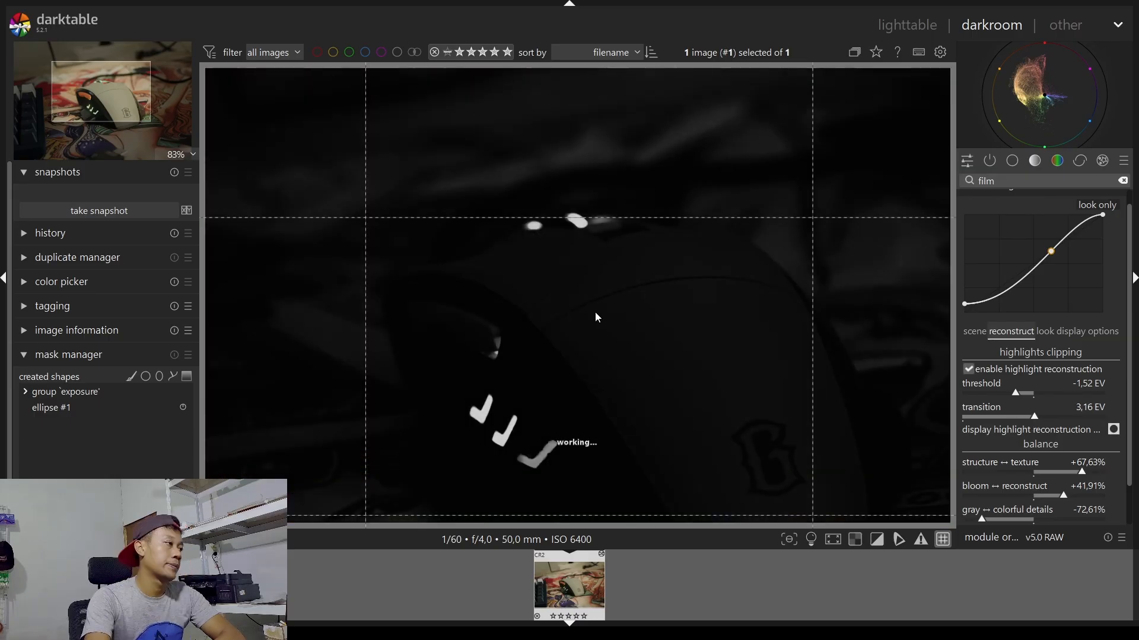
pyautogui.scroll(-3, 594, 312)
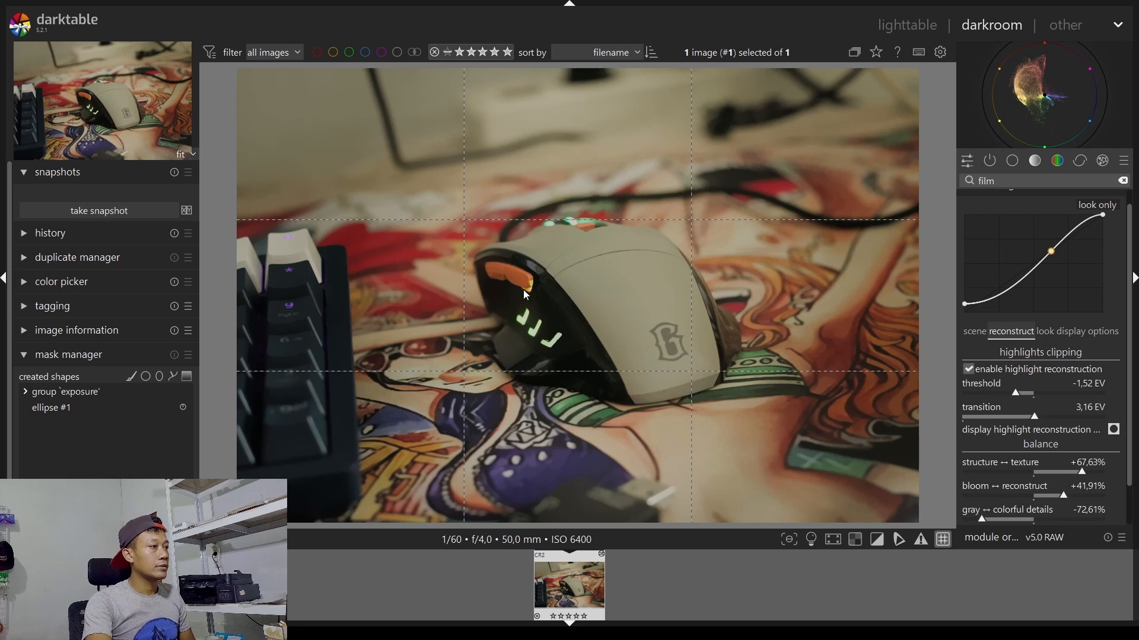
# List the active modules, check the color calibration settings, and switch the scope from vectorscope to RGB parade
pyautogui.click(991, 161)
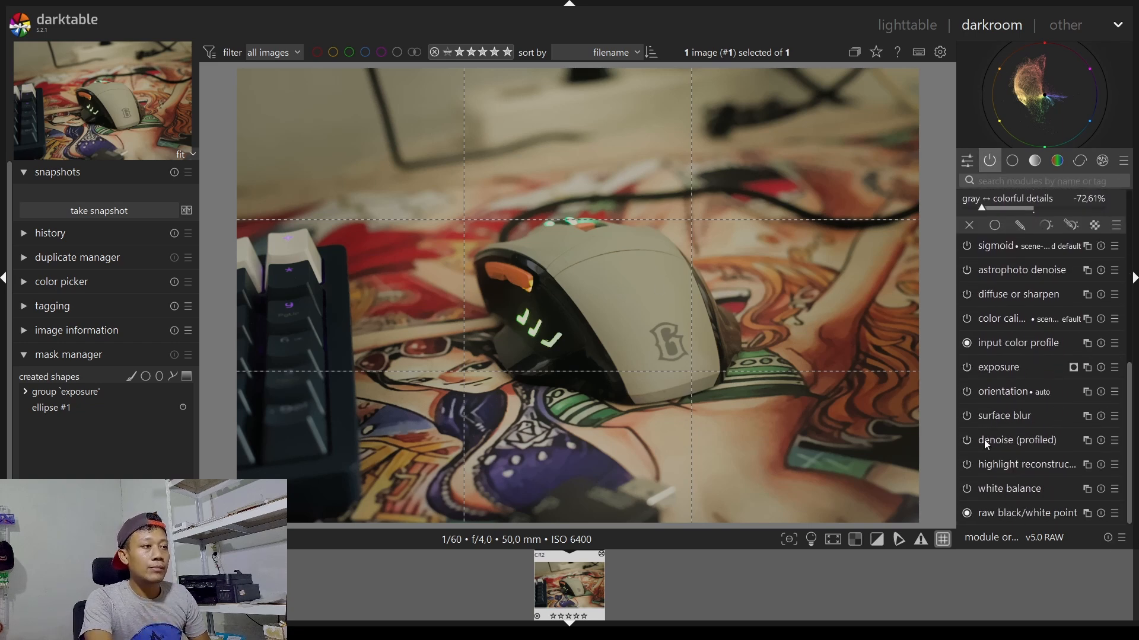
pyautogui.click(1002, 320)
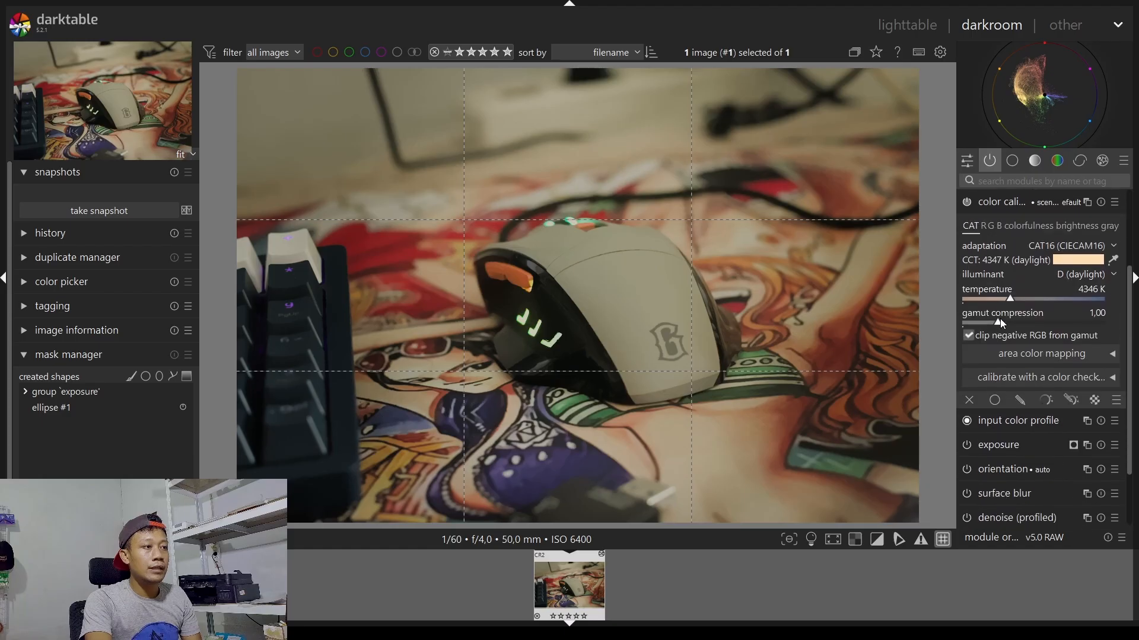
pyautogui.click(1001, 205)
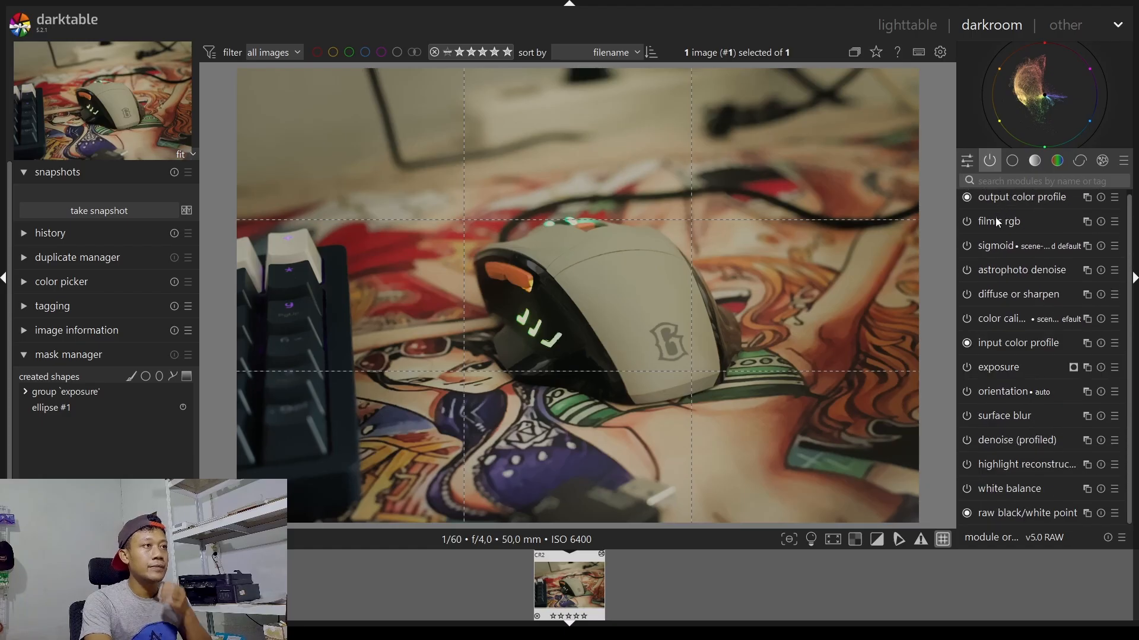
pyautogui.click(980, 49)
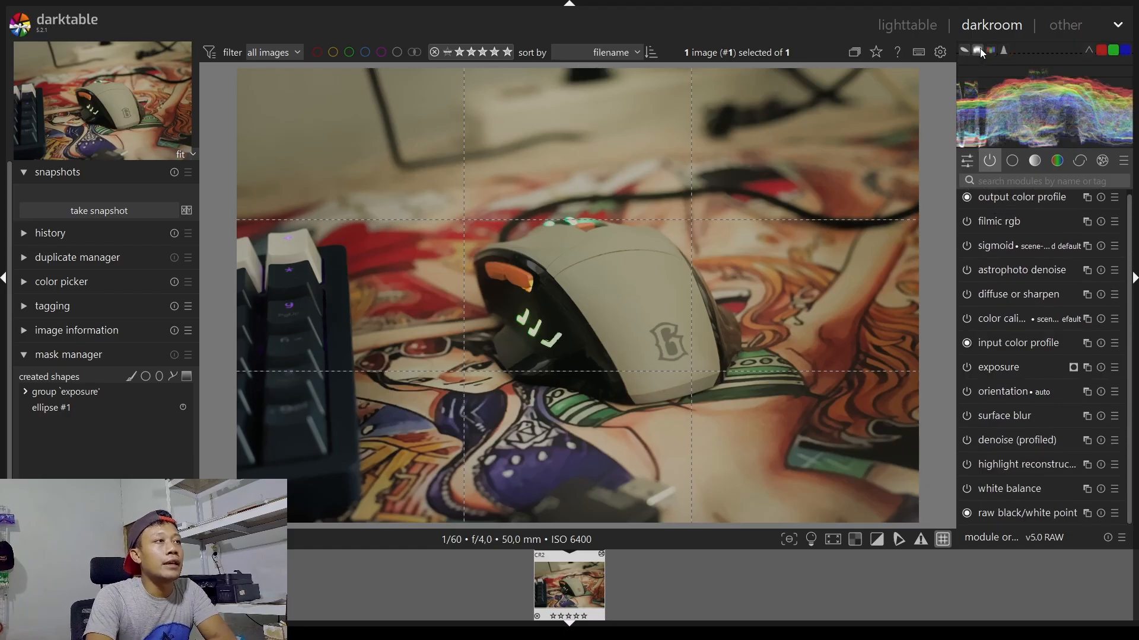
pyautogui.click(991, 51)
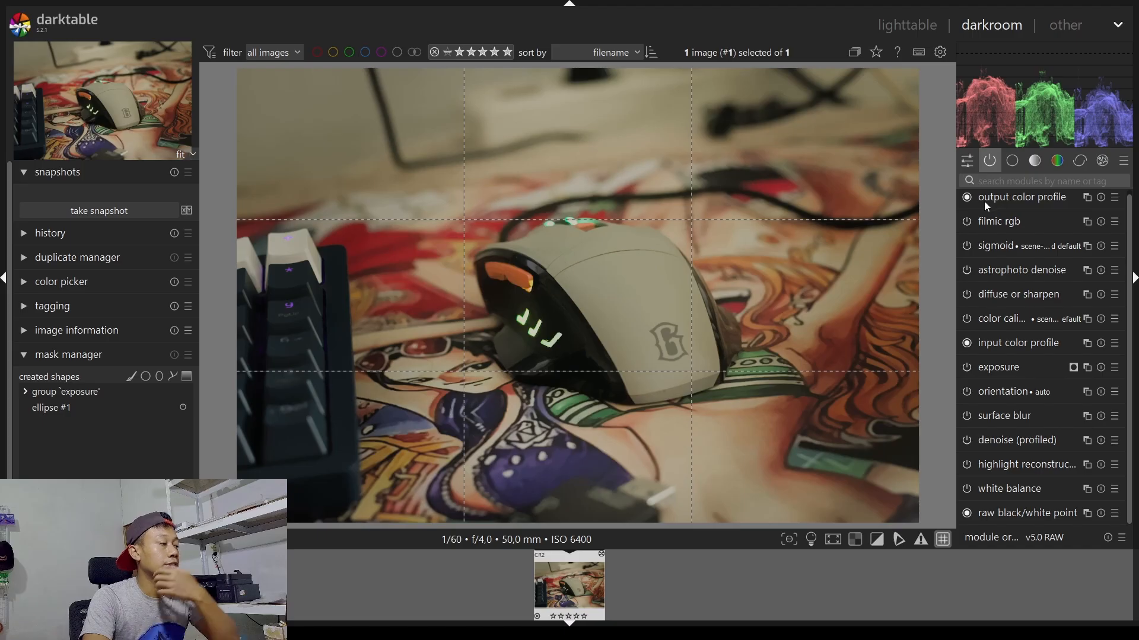
# Set the color calibration illuminant temperature to 3598 K to cool the photo's warm cast
pyautogui.click(1004, 324)
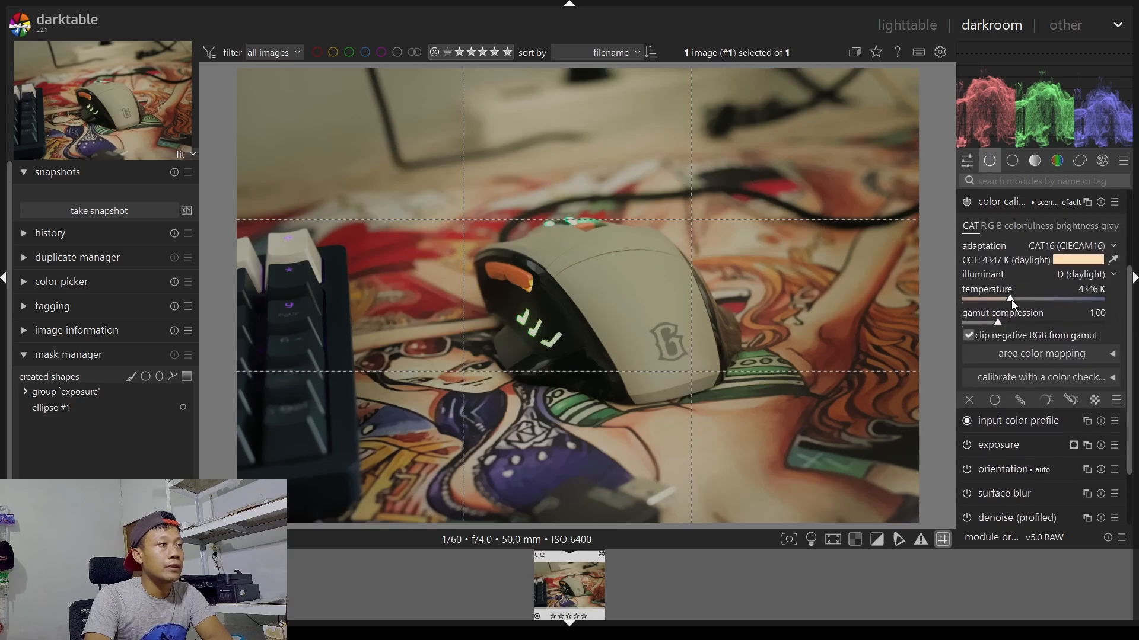
pyautogui.click(1012, 297)
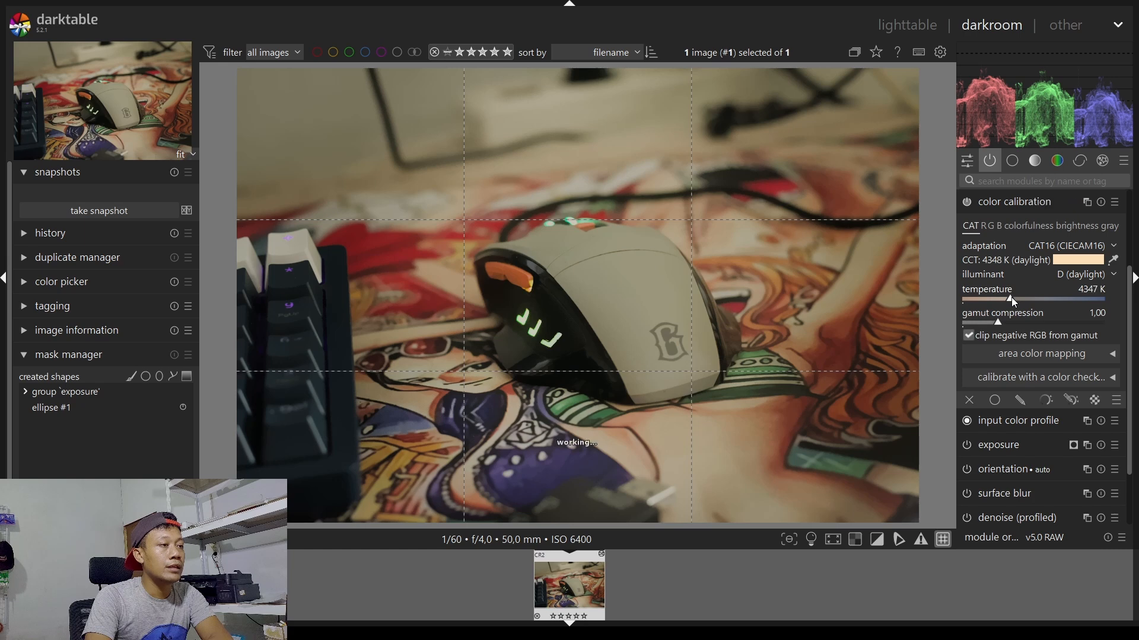
pyautogui.scroll(2, 1012, 298)
pyautogui.scroll(5, 1012, 297)
pyautogui.moveTo(1011, 297); pyautogui.dragTo(979, 302)
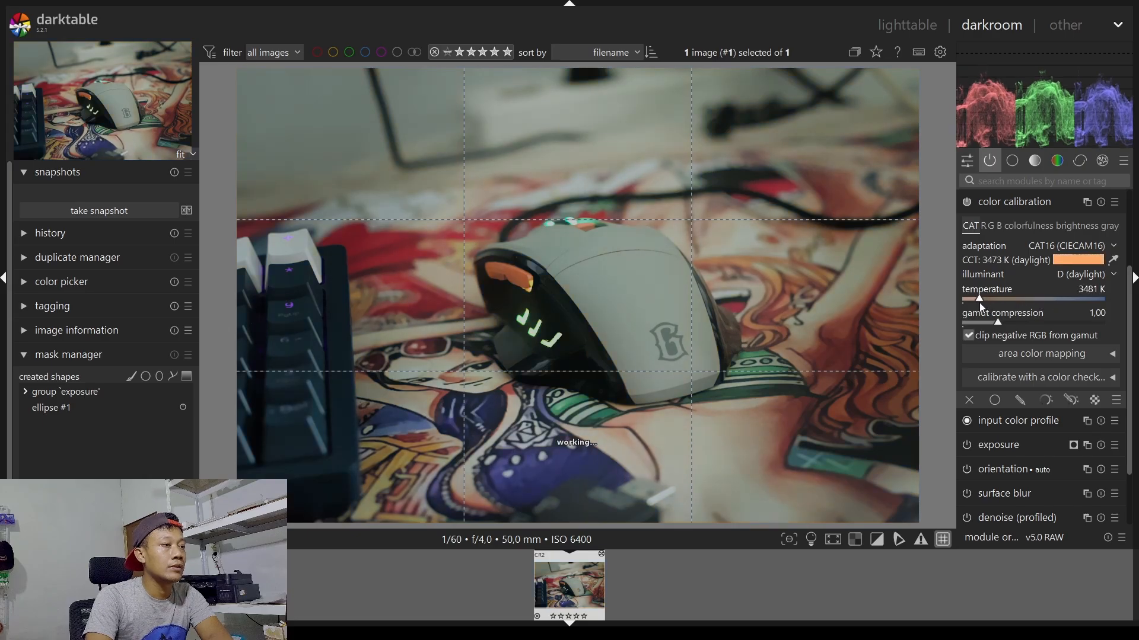
pyautogui.scroll(1, 982, 297)
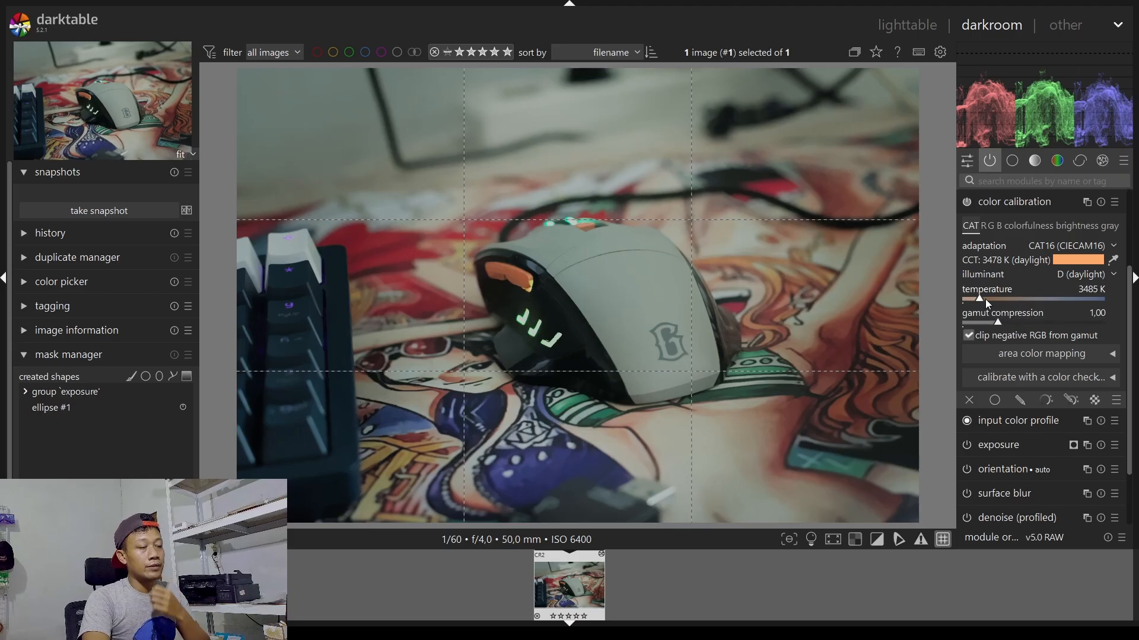
pyautogui.moveTo(980, 300)
pyautogui.mouseDown()
pyautogui.moveTo(1069, 303)
pyautogui.moveTo(984, 303)
pyautogui.mouseUp()
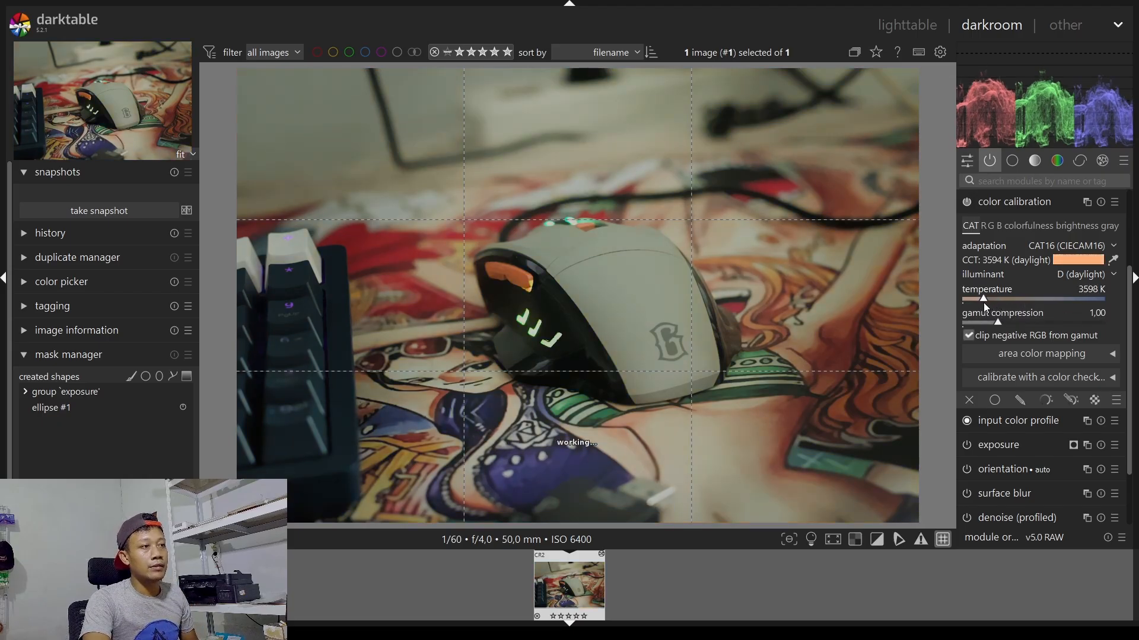
# Try a scene illuminant temperature of 9473 K in white balance and reset that module
pyautogui.click(1005, 203)
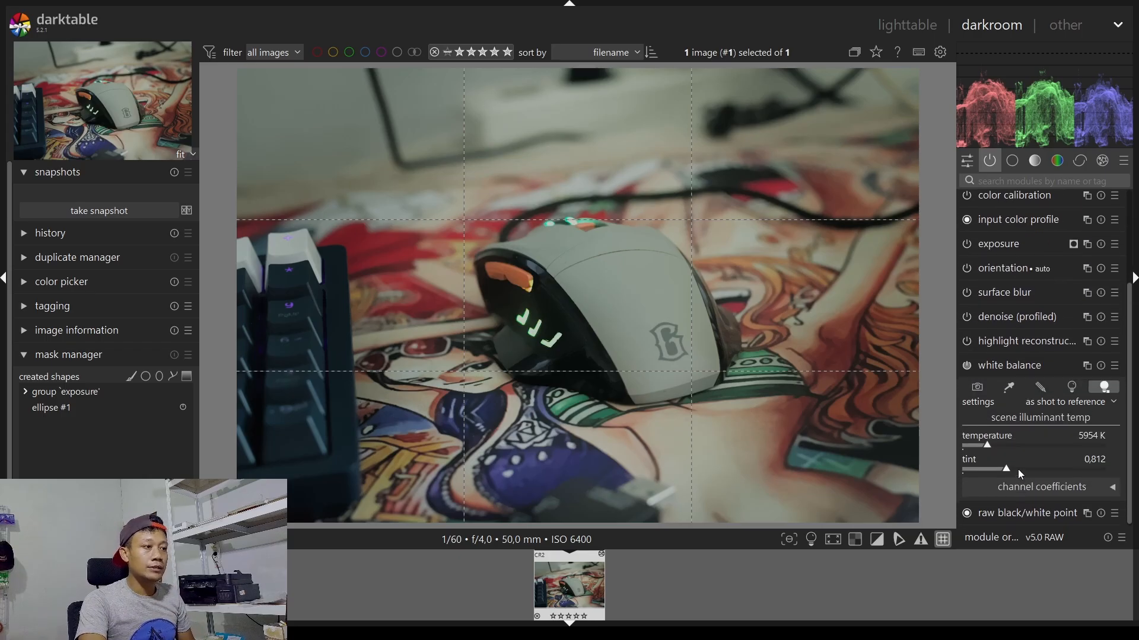
pyautogui.click(990, 446)
pyautogui.moveTo(991, 446); pyautogui.dragTo(1008, 448)
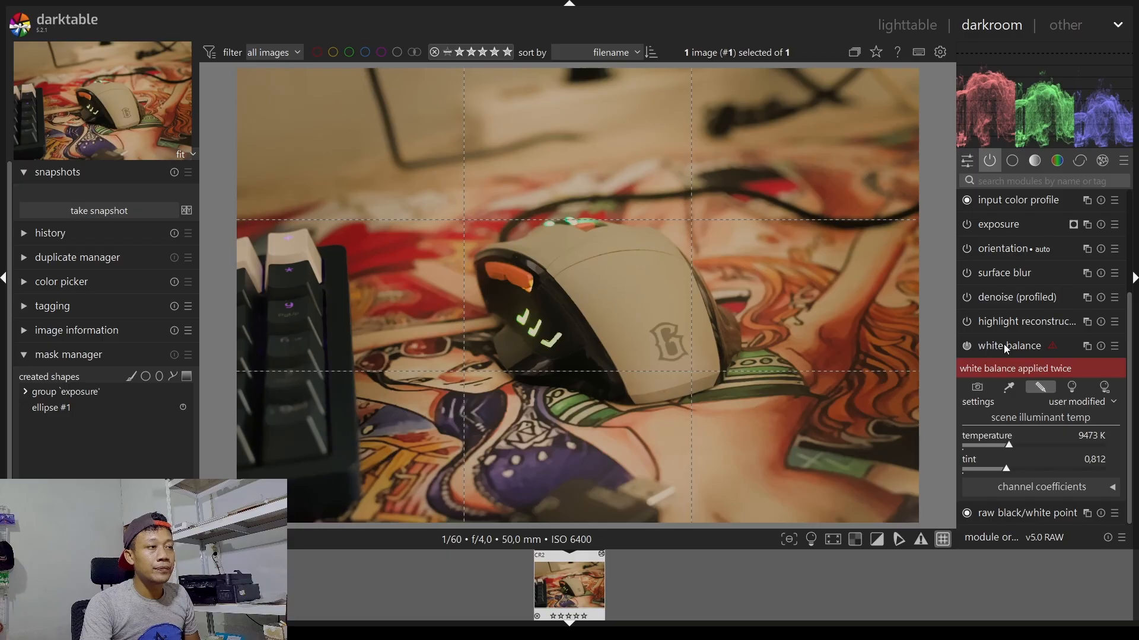
pyautogui.scroll(4, 1020, 320)
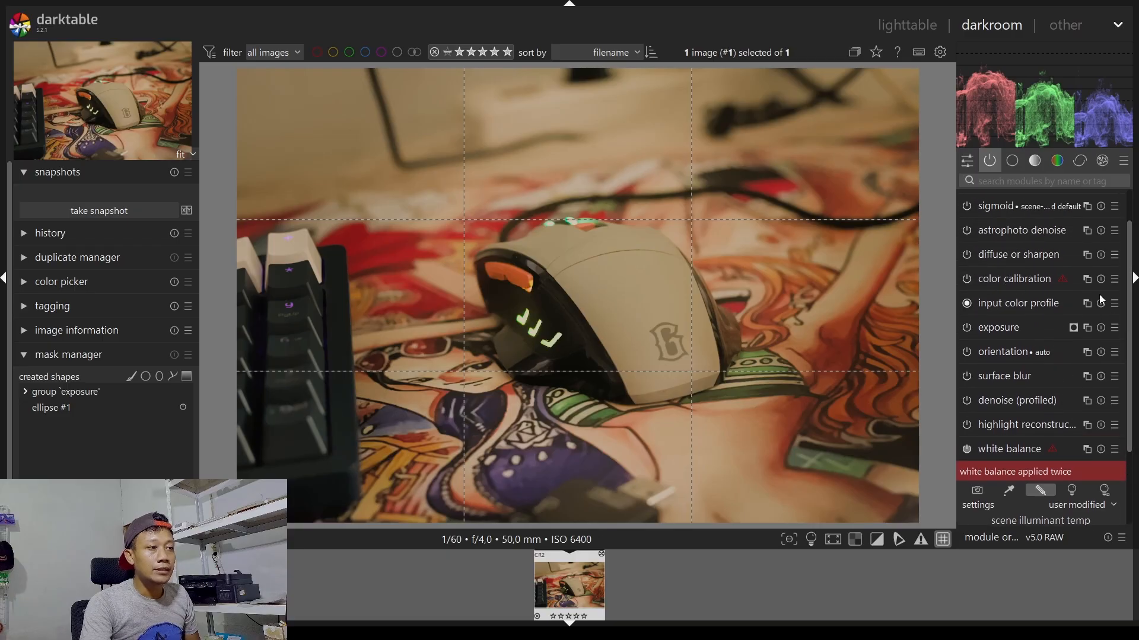
pyautogui.scroll(-4, 1130, 407)
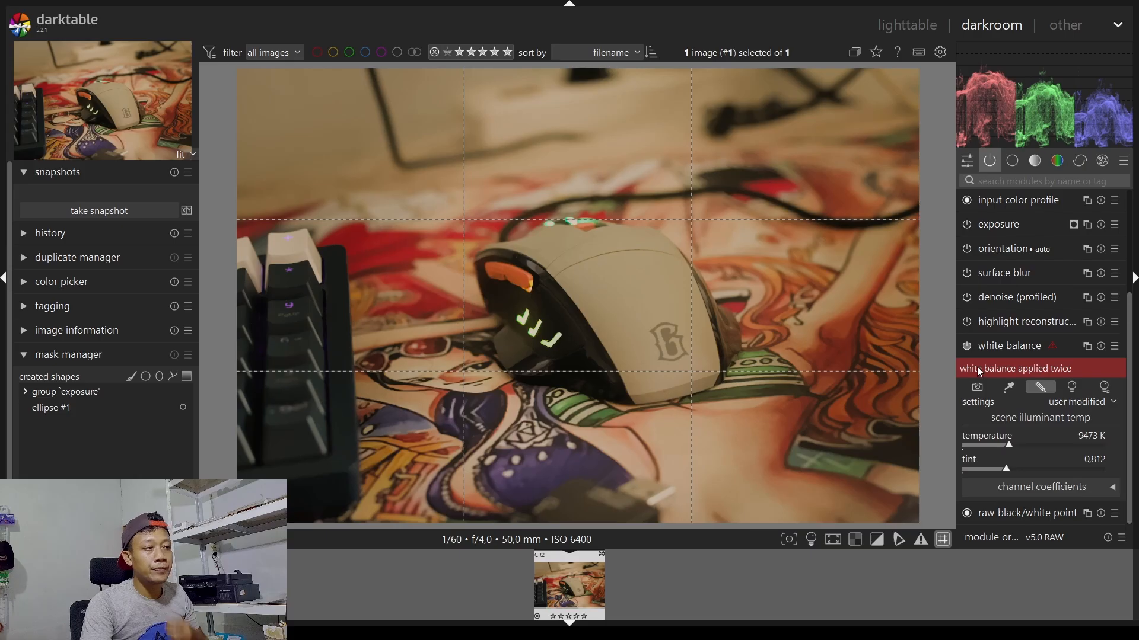
pyautogui.scroll(3, 1133, 340)
pyautogui.scroll(3, 1133, 340)
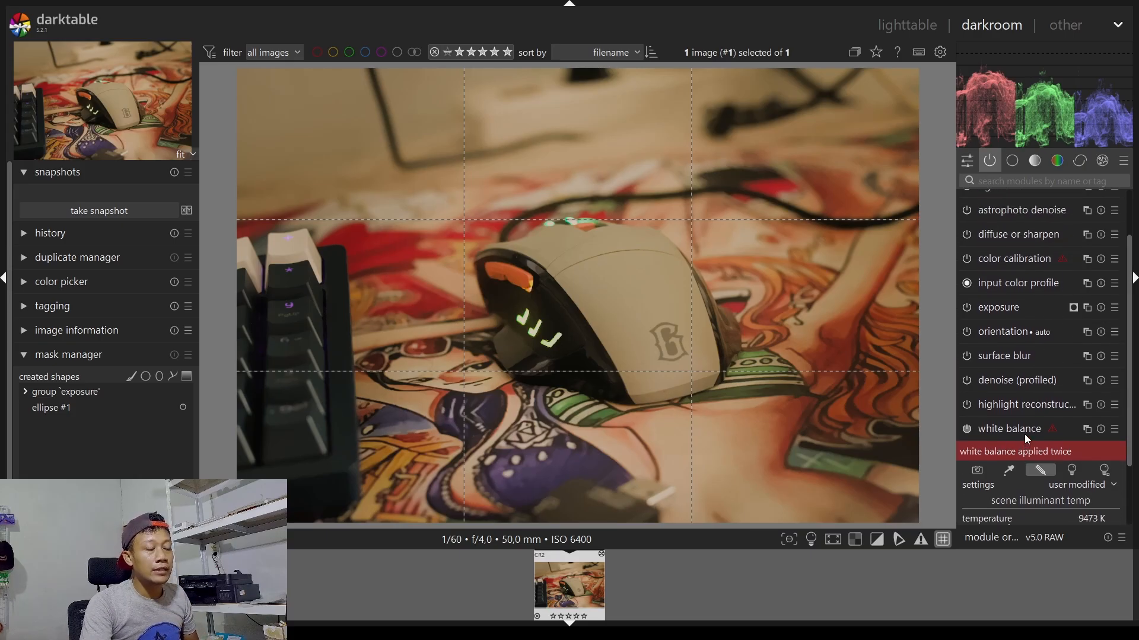
pyautogui.click(1101, 429)
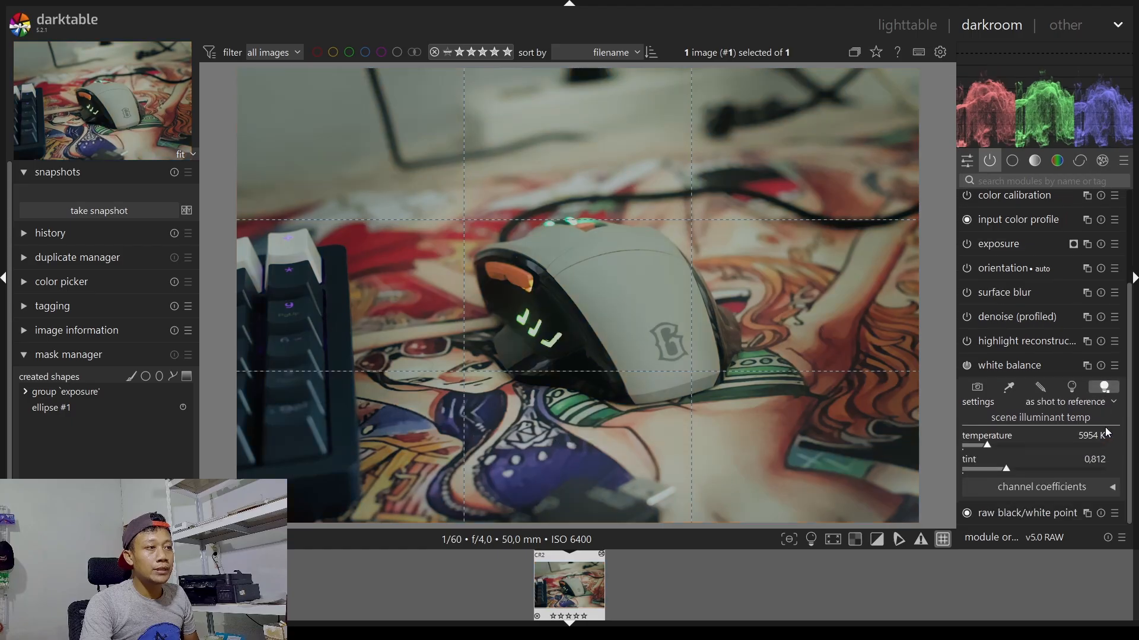
# Check the corrected colors on the mouse up close and disable the highlight reconstruction module
pyautogui.scroll(5, 1131, 386)
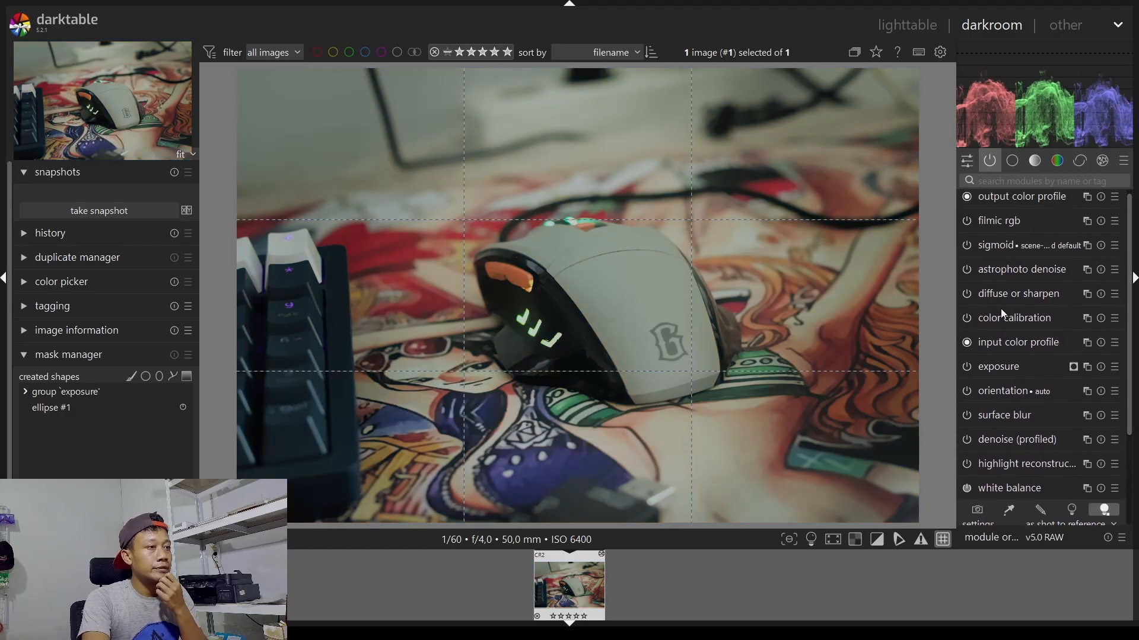
pyautogui.click(1012, 321)
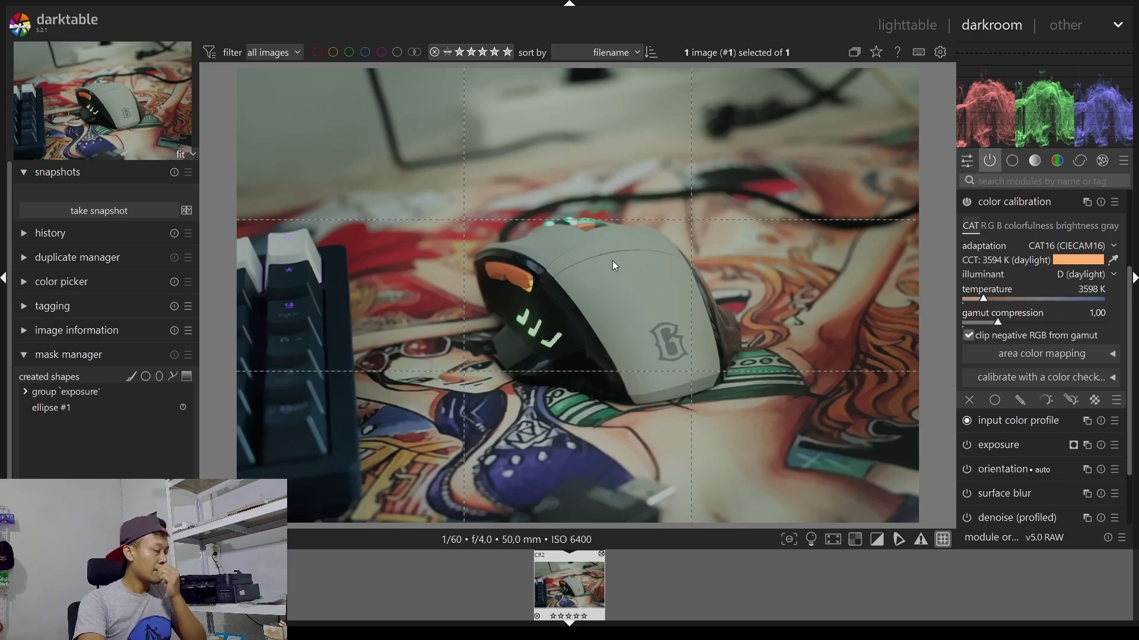
pyautogui.scroll(3, 569, 290)
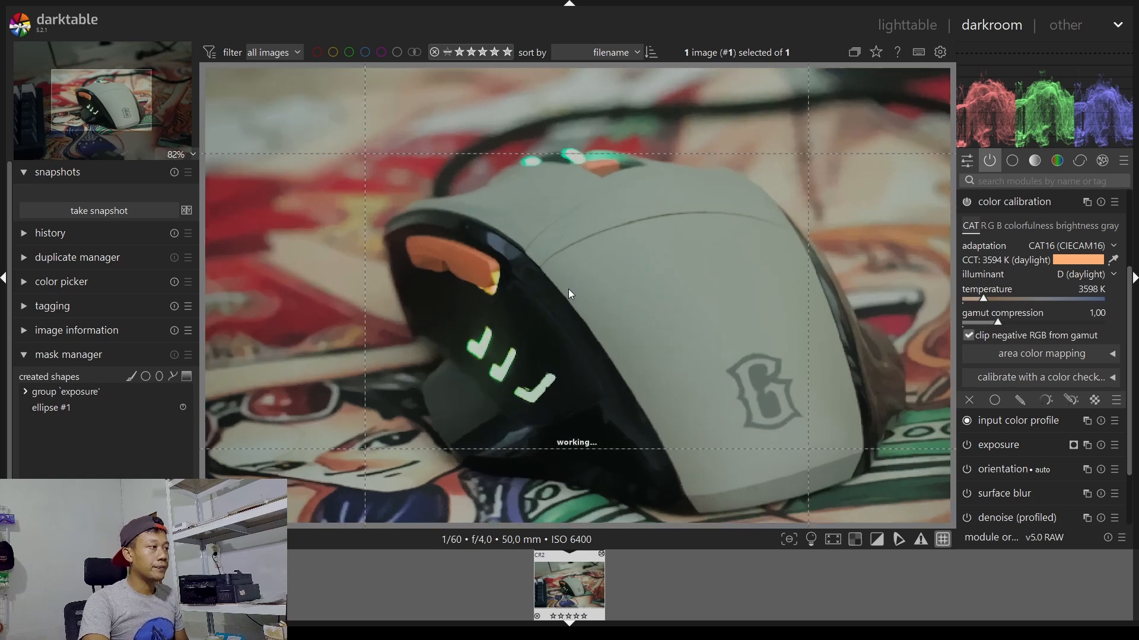
pyautogui.click(998, 201)
pyautogui.moveTo(1128, 351); pyautogui.dragTo(1128, 298)
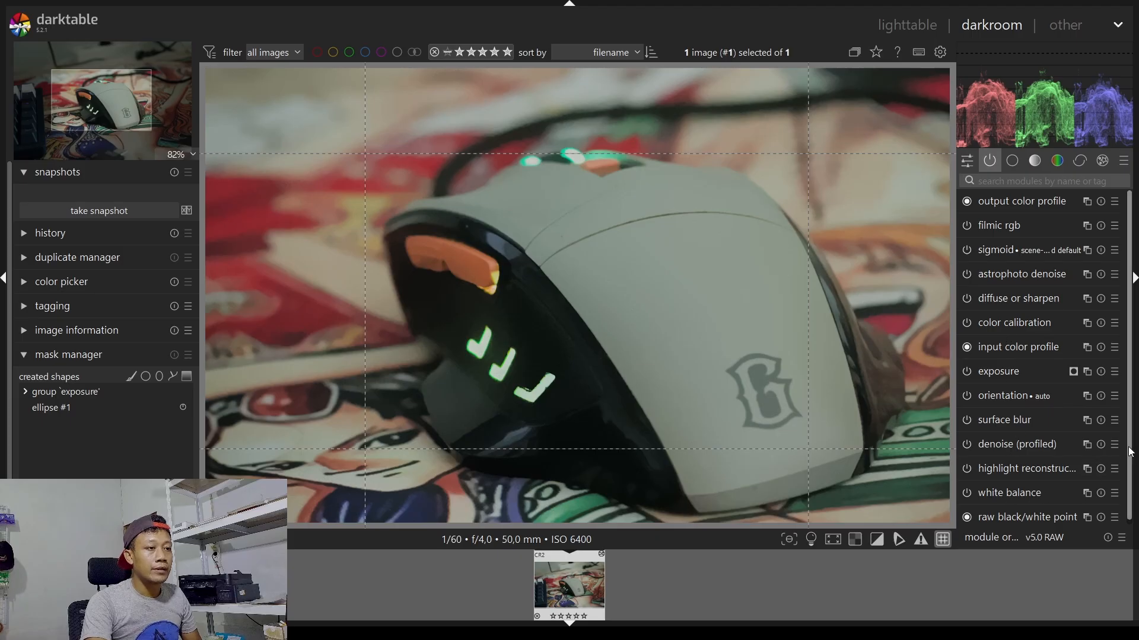
pyautogui.click(967, 469)
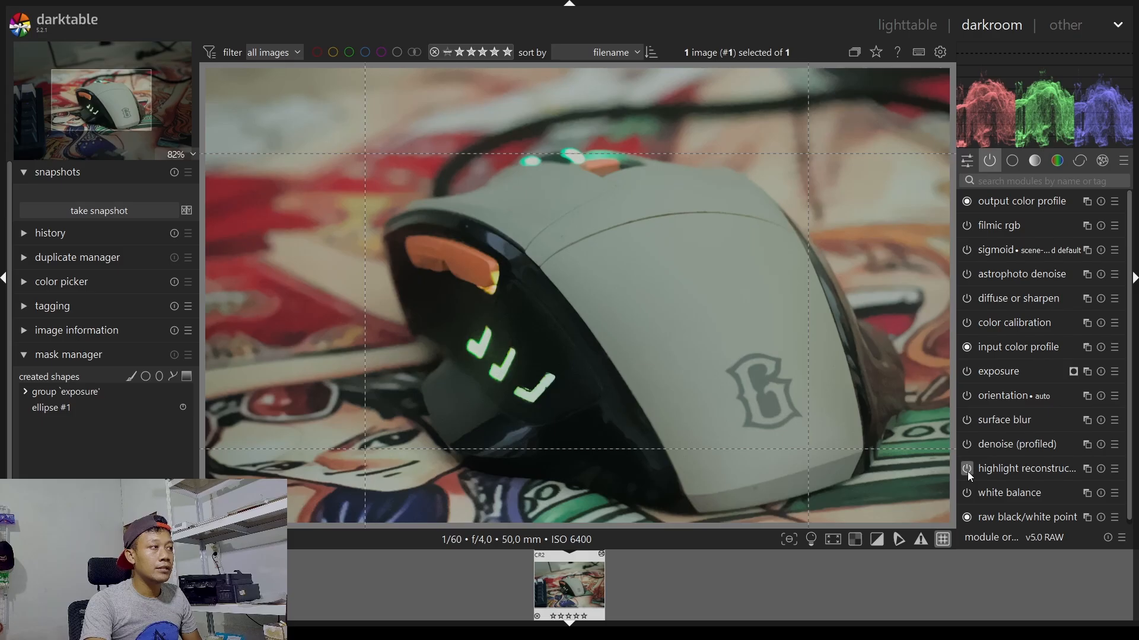
pyautogui.scroll(-3, 635, 293)
# Disable the sigmoid module among the tone modules
pyautogui.click(1035, 161)
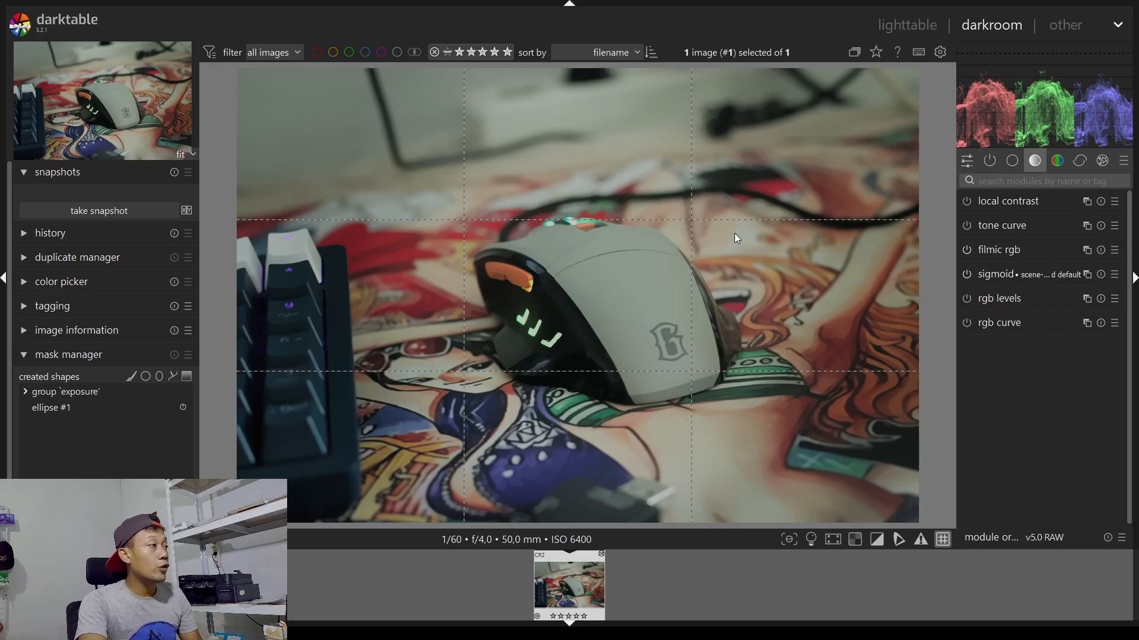
pyautogui.click(911, 30)
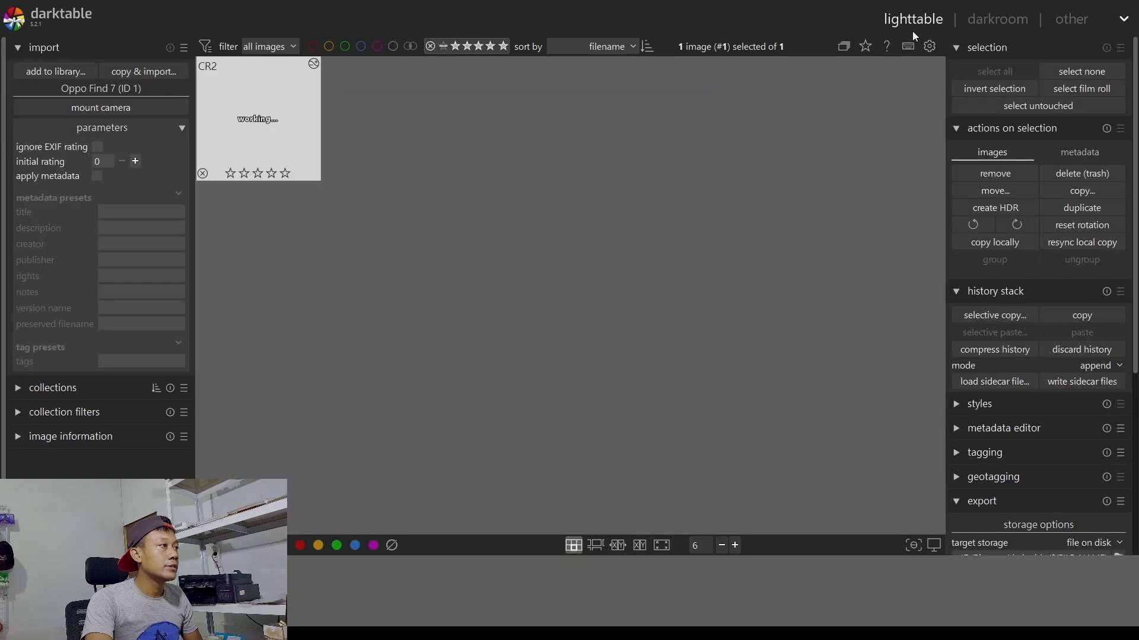
pyautogui.click(988, 23)
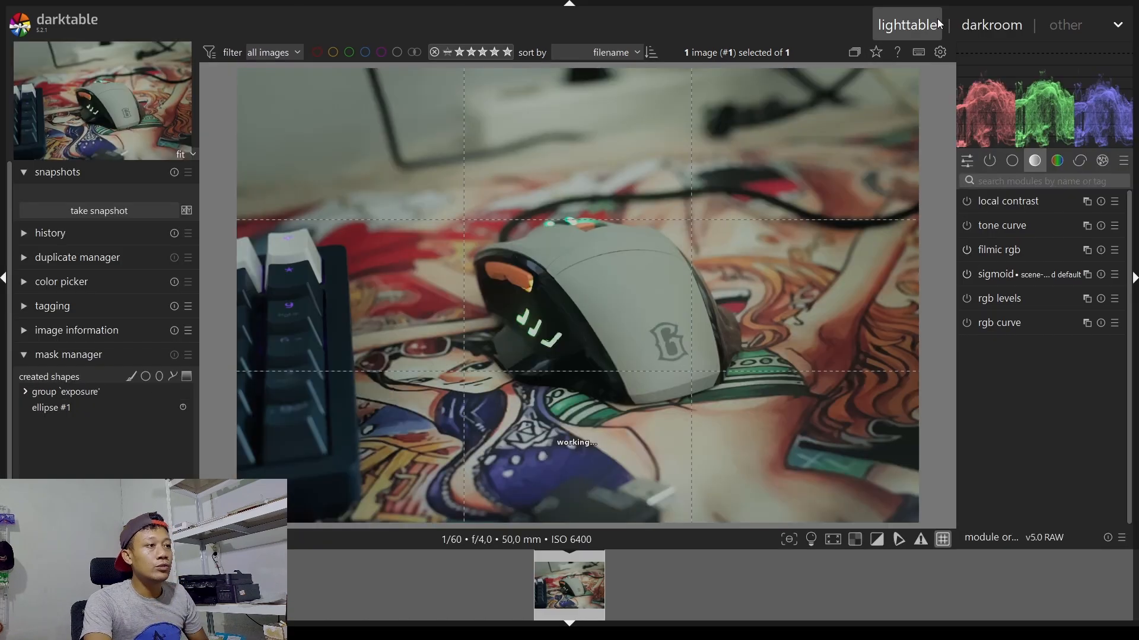
pyautogui.click(967, 274)
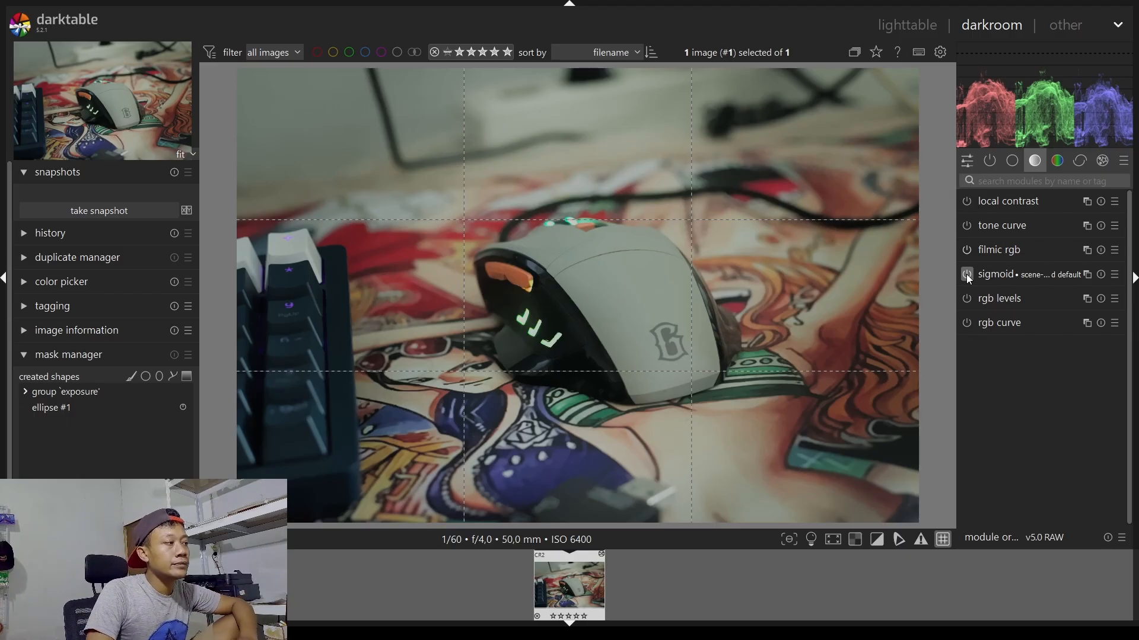
pyautogui.click(966, 274)
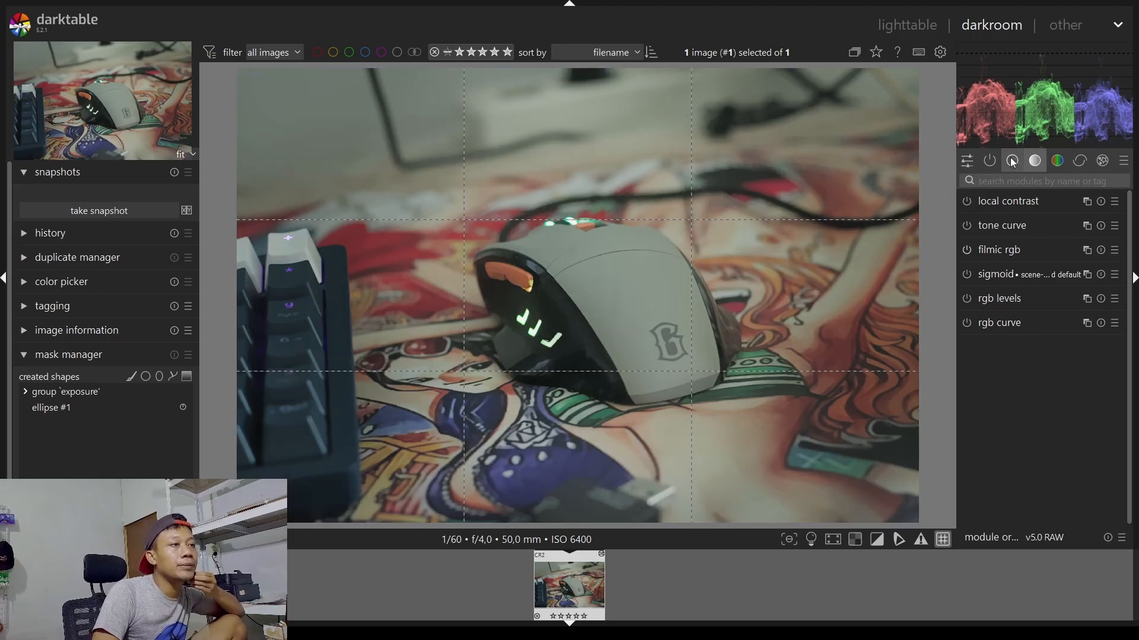
# Search the modules for "contr" and adjust the shadows and midtone range of the local contrast module
pyautogui.click(988, 159)
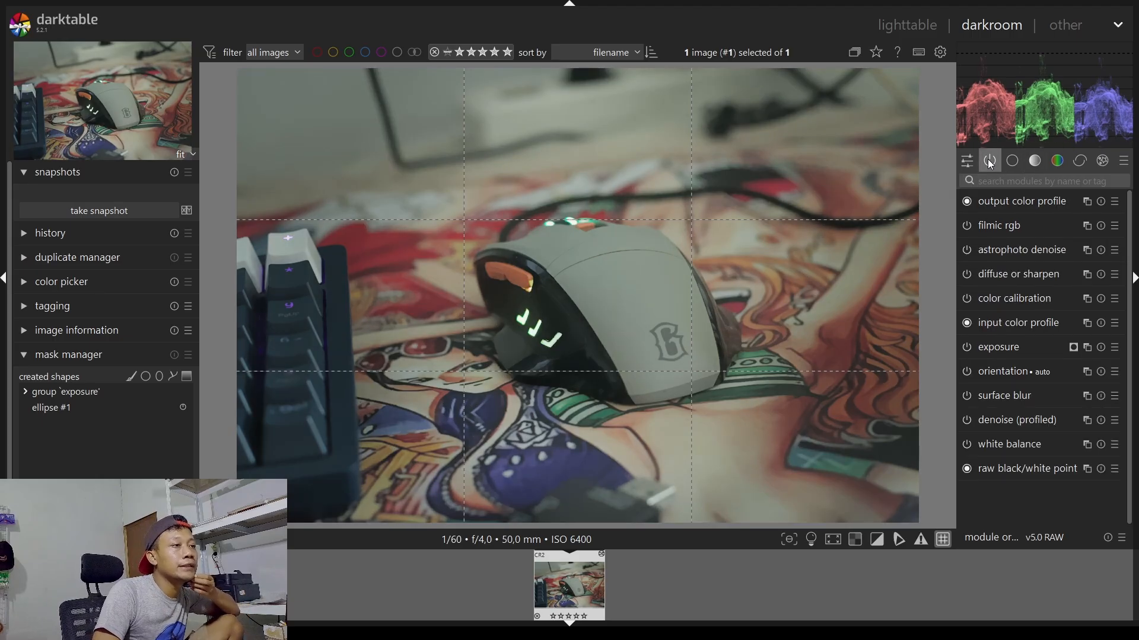
pyautogui.click(1035, 161)
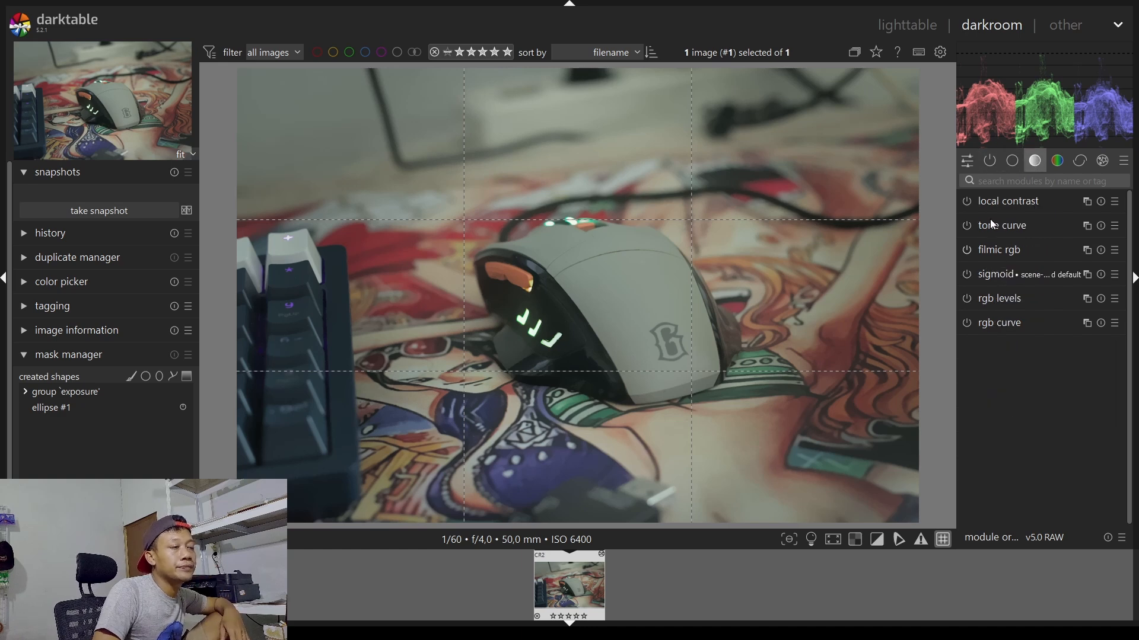
pyautogui.click(1006, 182)
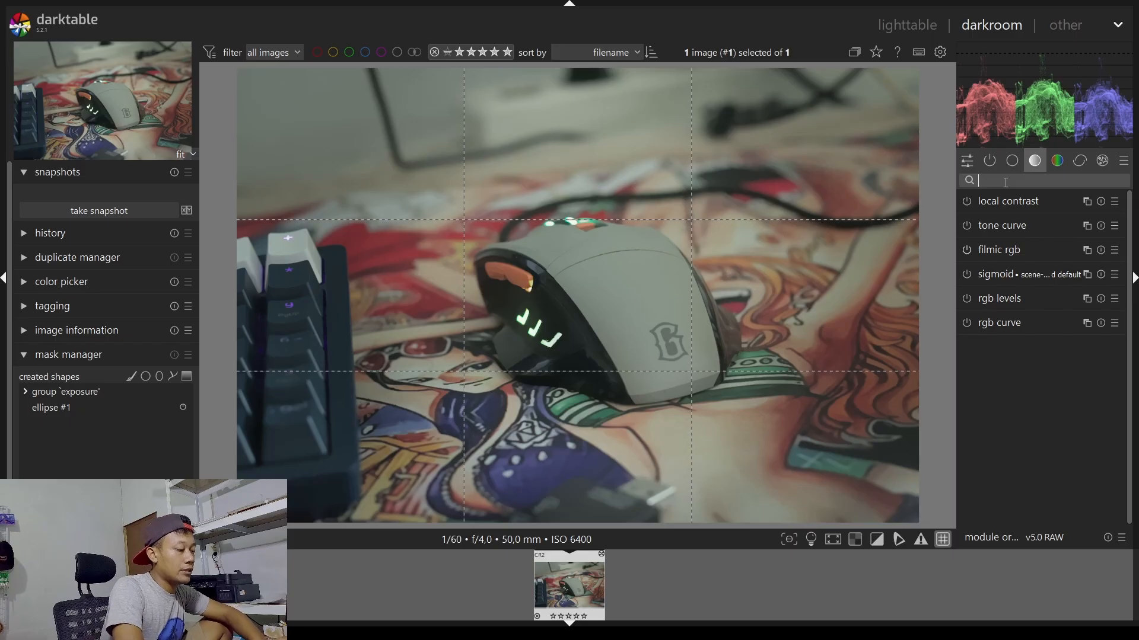
pyautogui.write('contr')
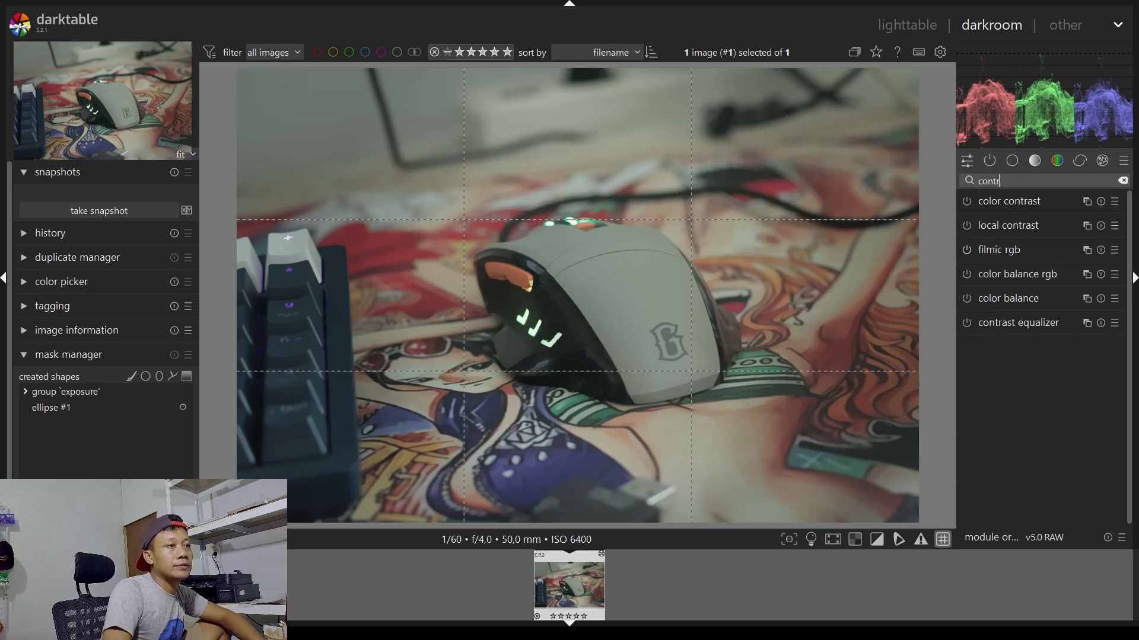
pyautogui.click(1002, 205)
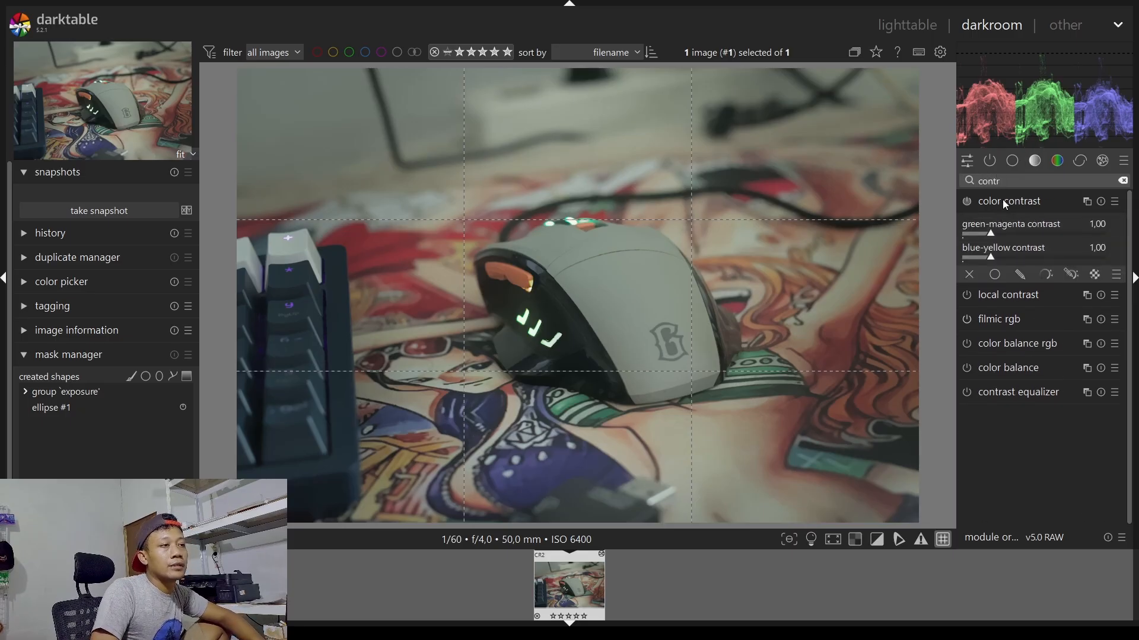
pyautogui.click(998, 199)
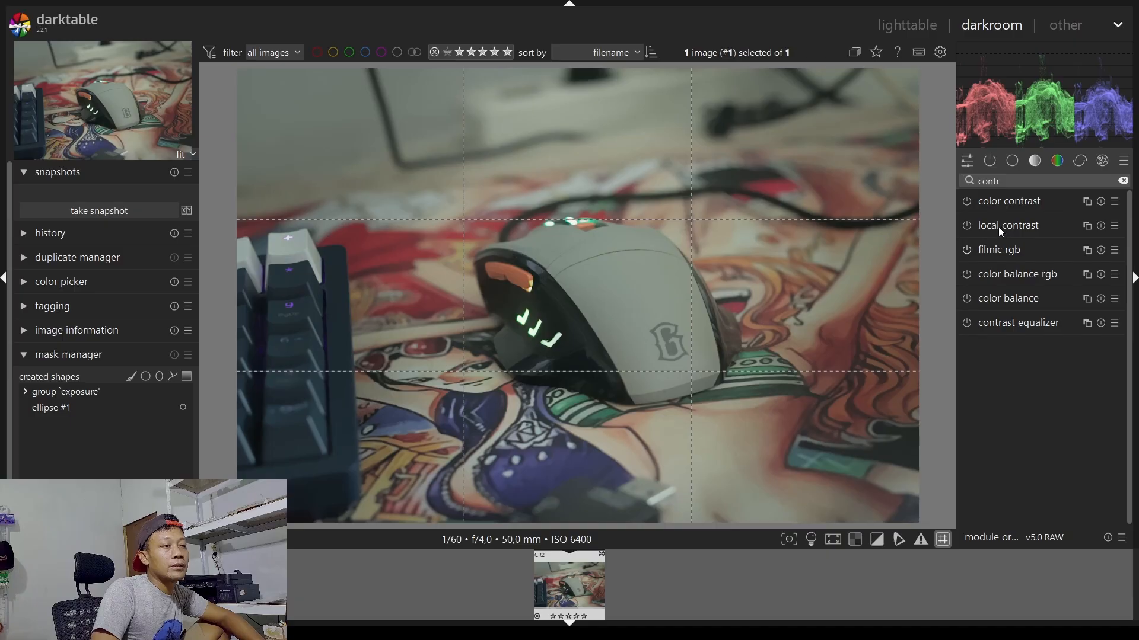
pyautogui.click(998, 226)
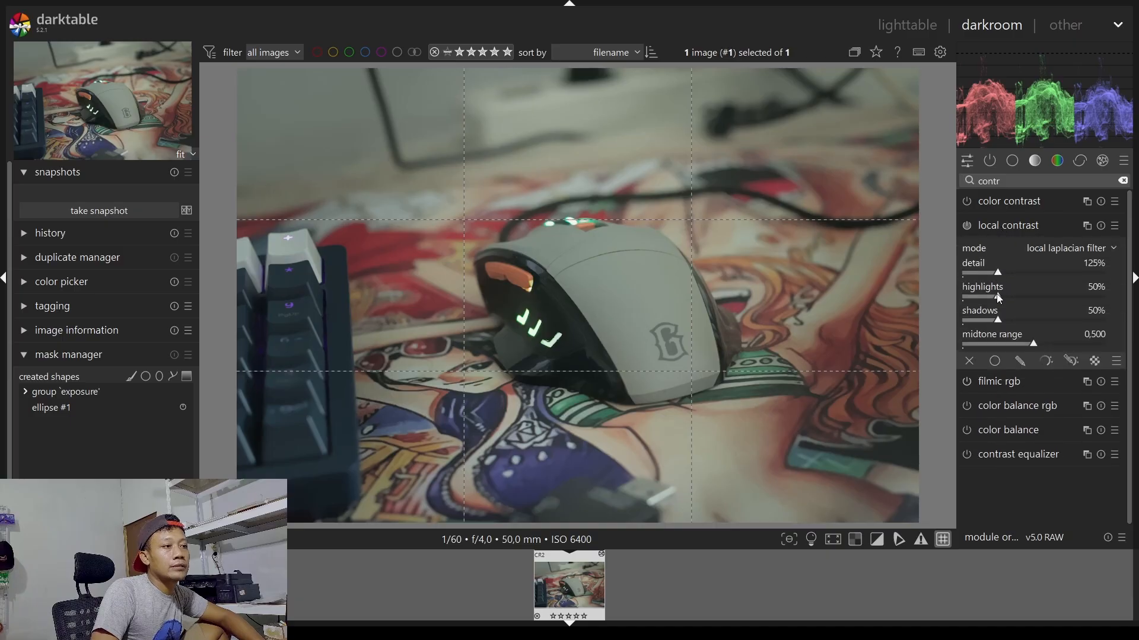
pyautogui.moveTo(998, 318); pyautogui.dragTo(1053, 344)
pyautogui.click(1002, 231)
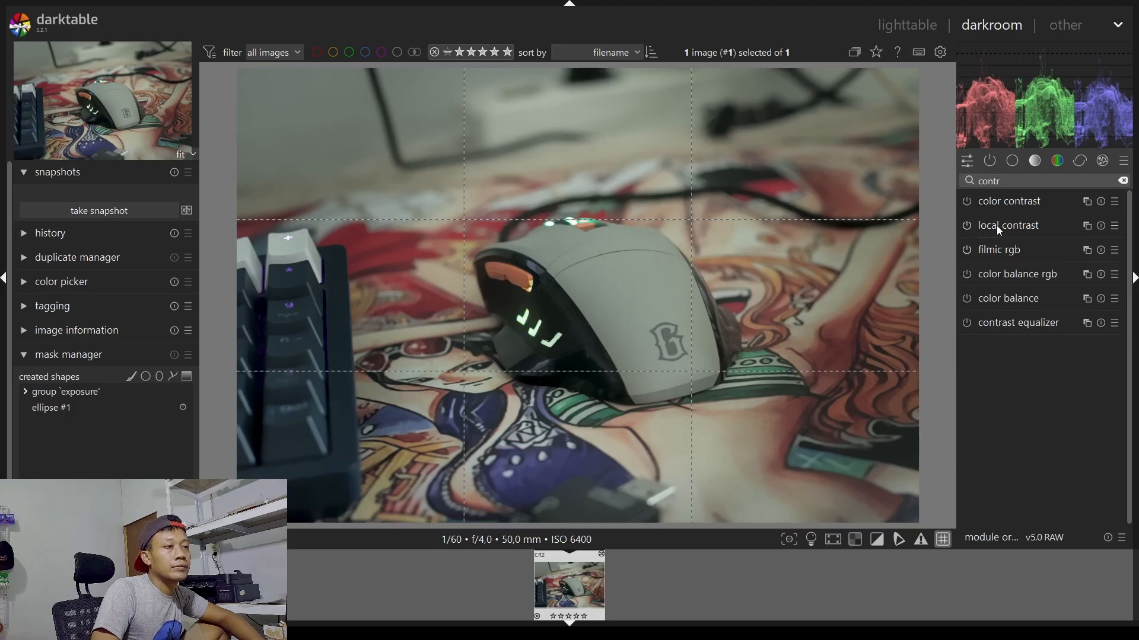
# Review the masked exposure module among the active modules and add a second, unmasked exposure instance
pyautogui.click(990, 162)
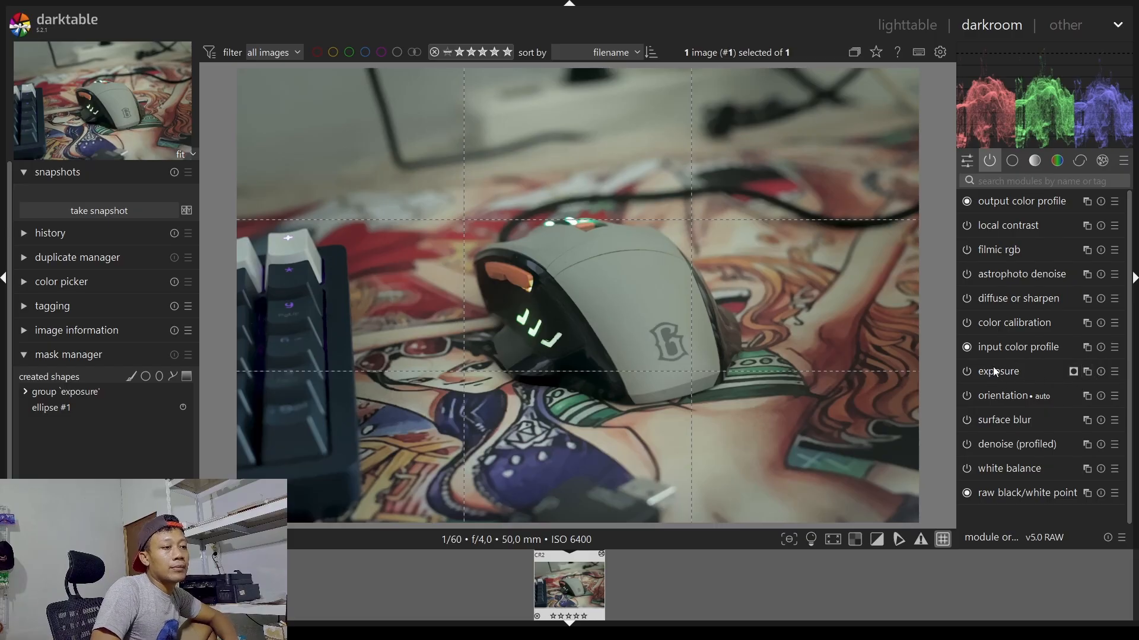
pyautogui.click(1031, 376)
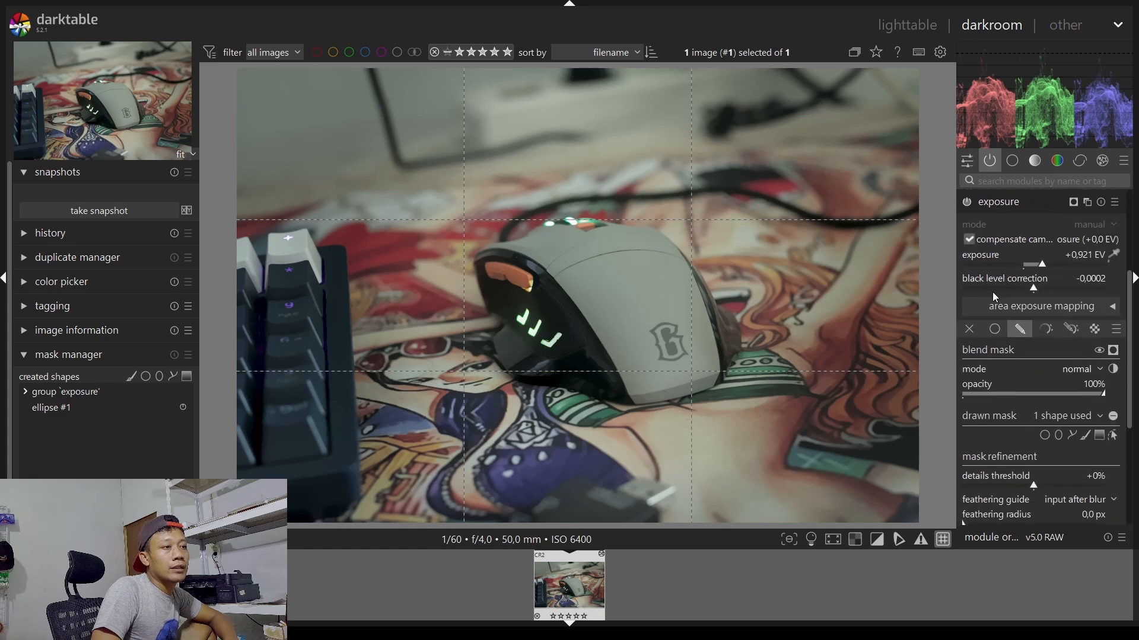
pyautogui.click(1001, 204)
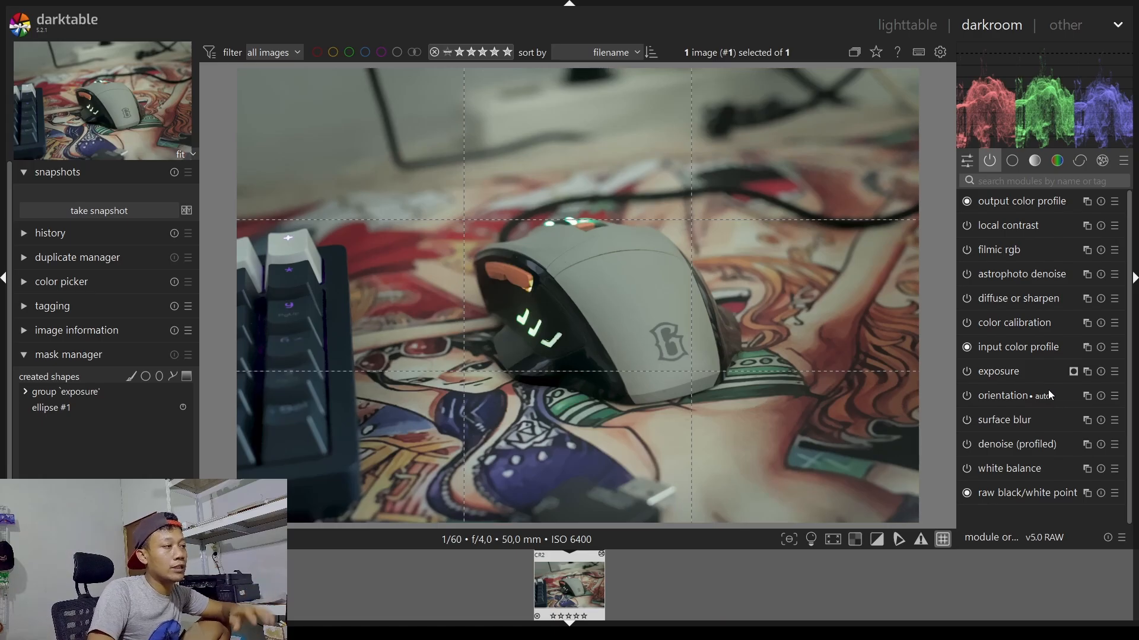
pyautogui.hotkey('ctrl', 'z')
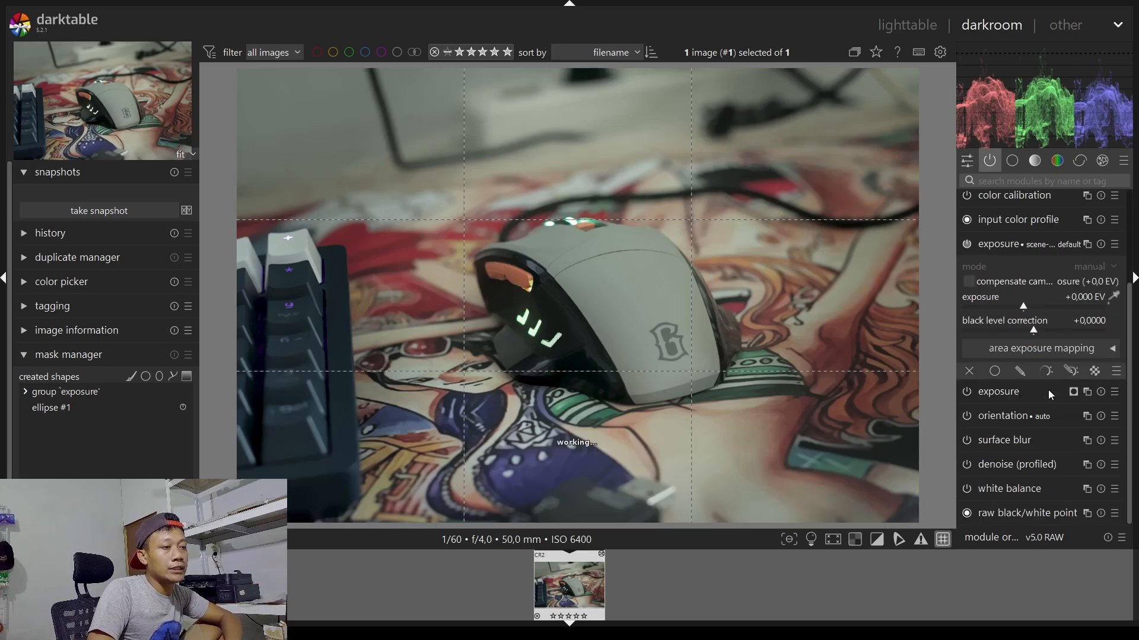
pyautogui.click(1002, 244)
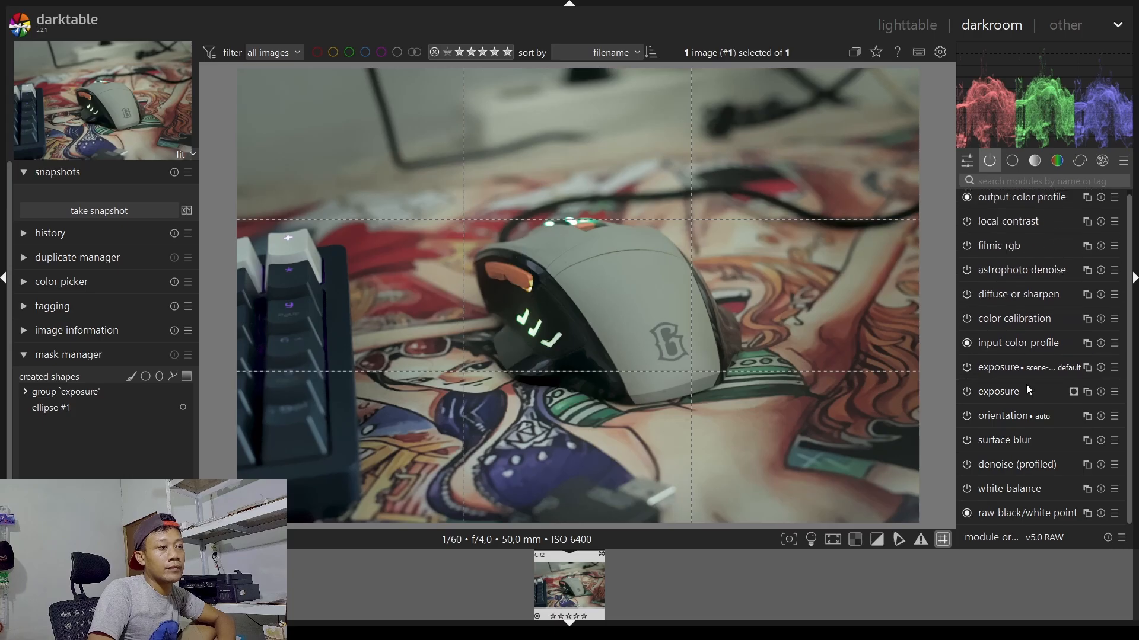
# Set the black level correction of the new exposure instance to 0.0110 to deepen the blacks
pyautogui.click(1008, 368)
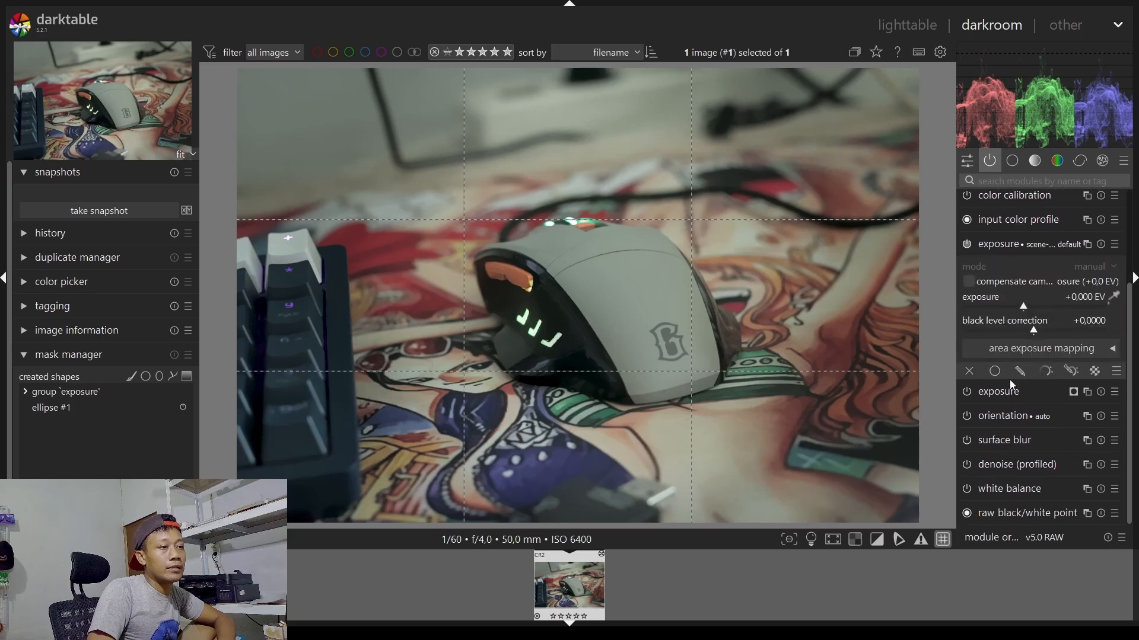
pyautogui.moveTo(1034, 331); pyautogui.dragTo(1045, 332)
pyautogui.scroll(-7, 1045, 335)
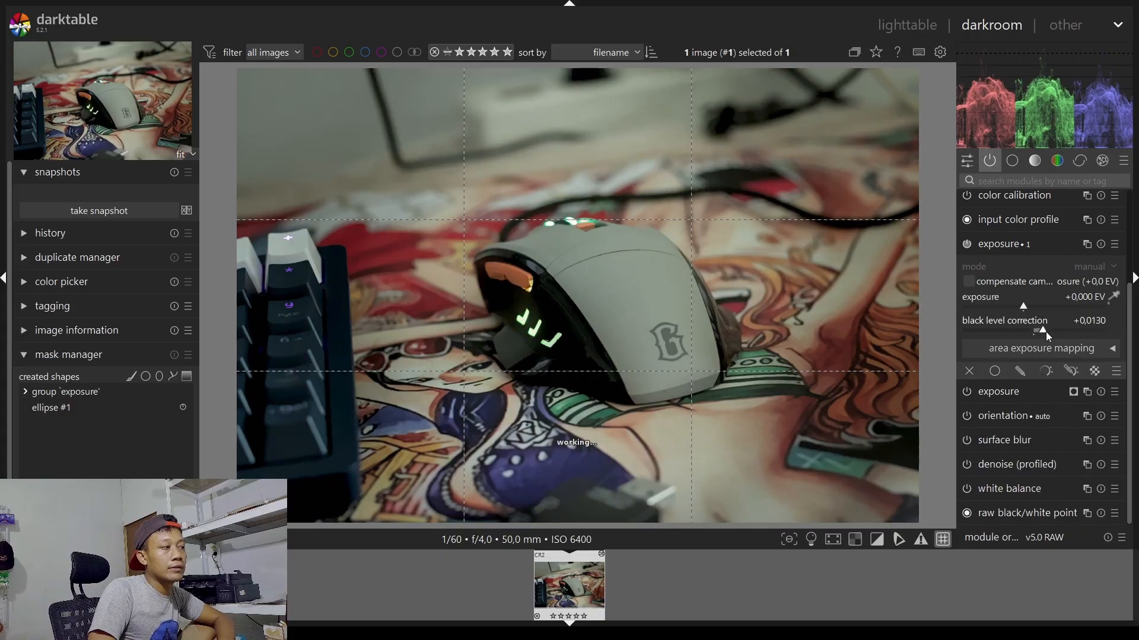
pyautogui.scroll(-1, 1045, 333)
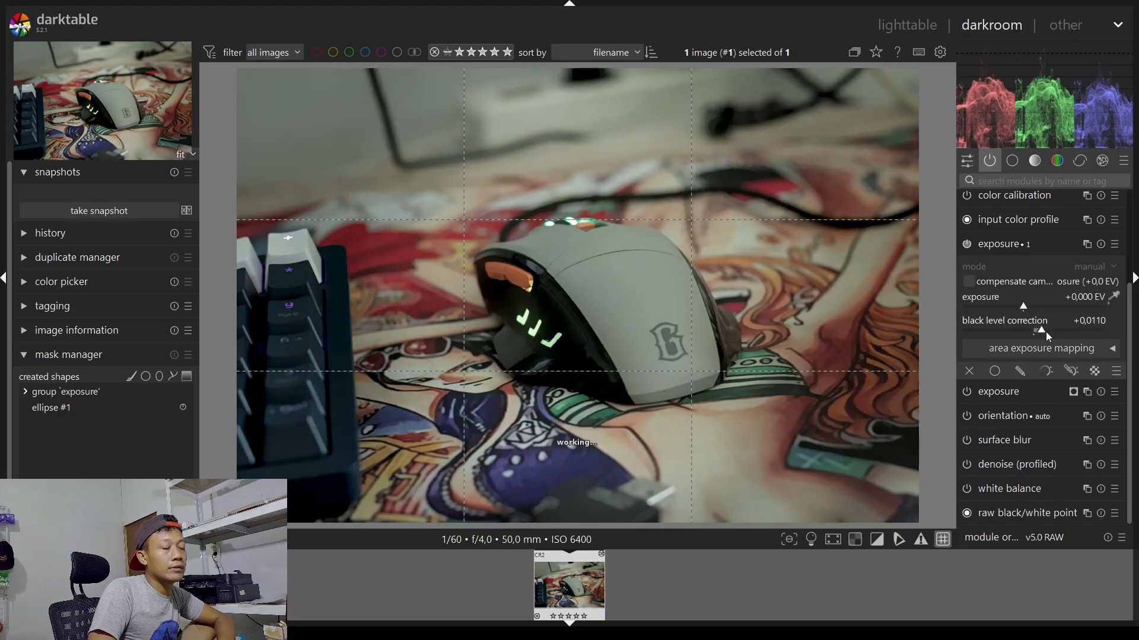
pyautogui.click(1000, 245)
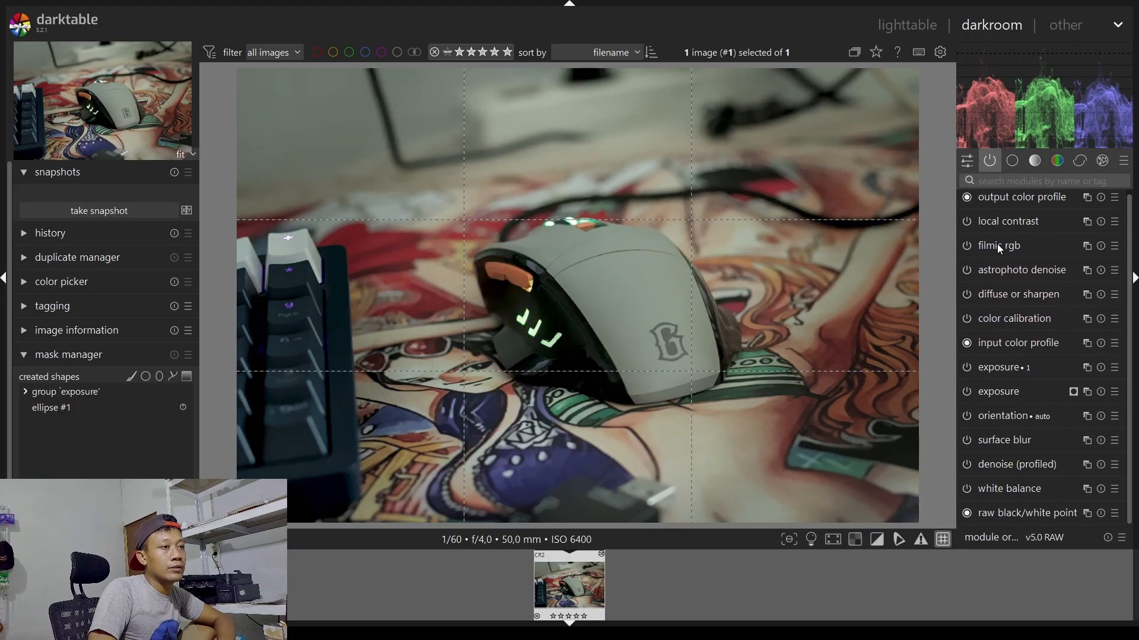
# Check the blend mask of the masked exposure instance by toggling its display
pyautogui.click(1012, 393)
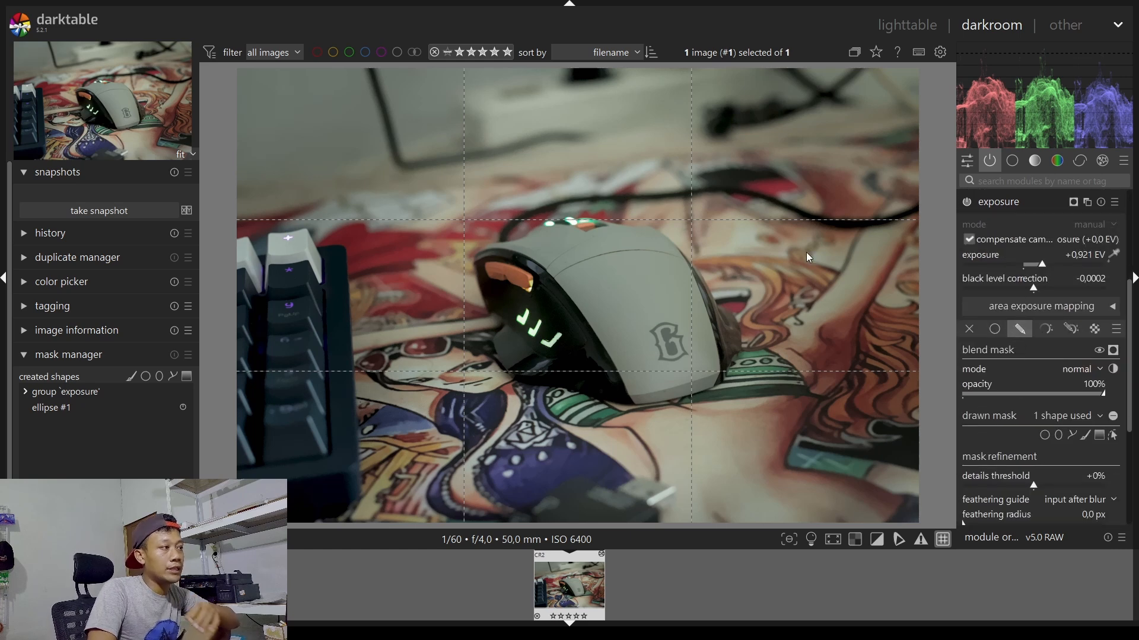
pyautogui.click(1114, 351)
pyautogui.click(1115, 351)
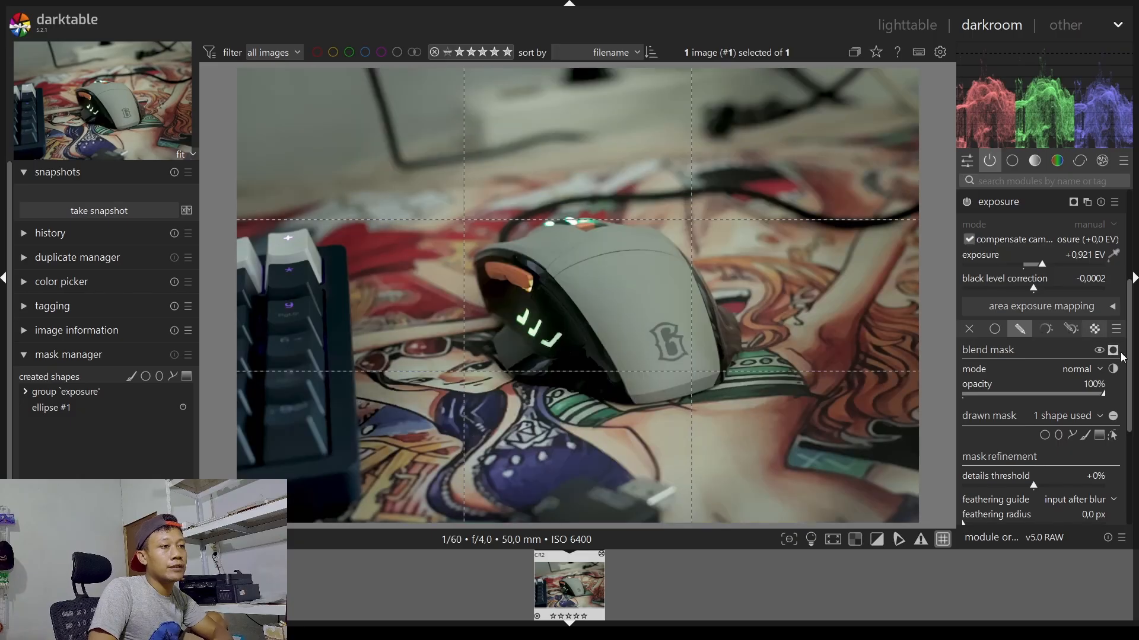
pyautogui.click(1011, 203)
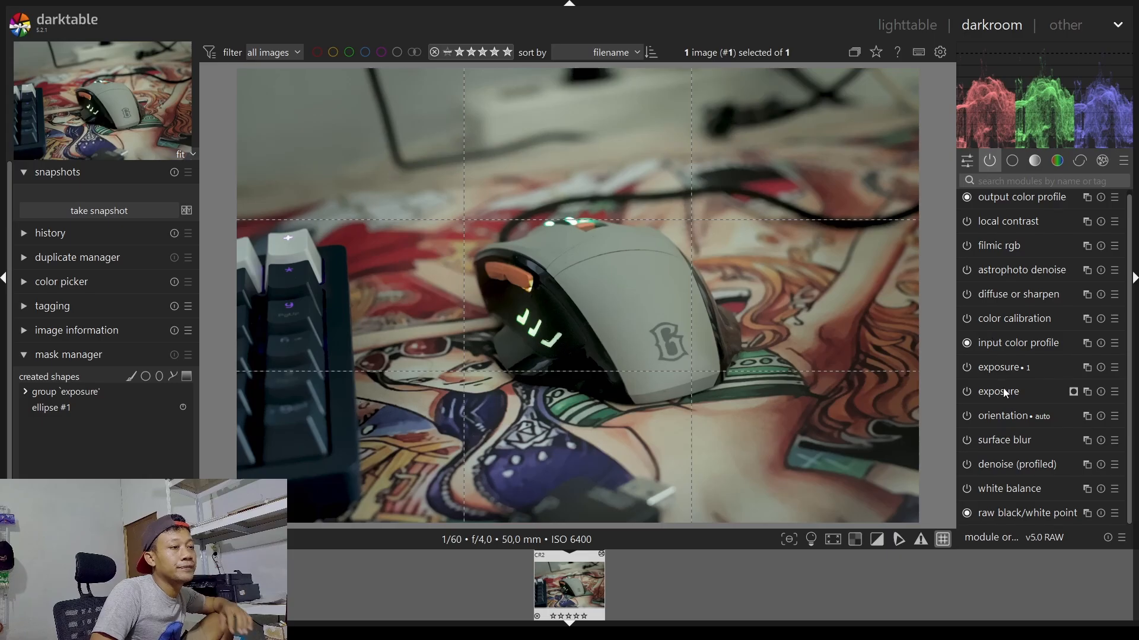
# Set the second exposure instance to -0.500 EV with black level 0.0100 and raise the masked instance to 1.371 EV
pyautogui.click(1002, 368)
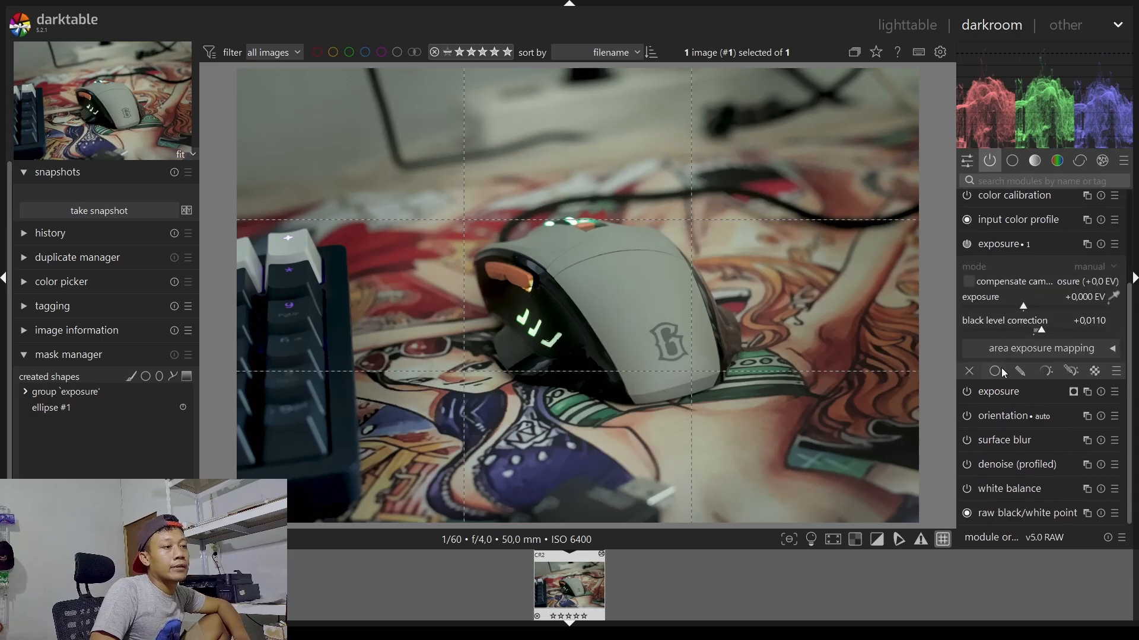
pyautogui.click(1016, 306)
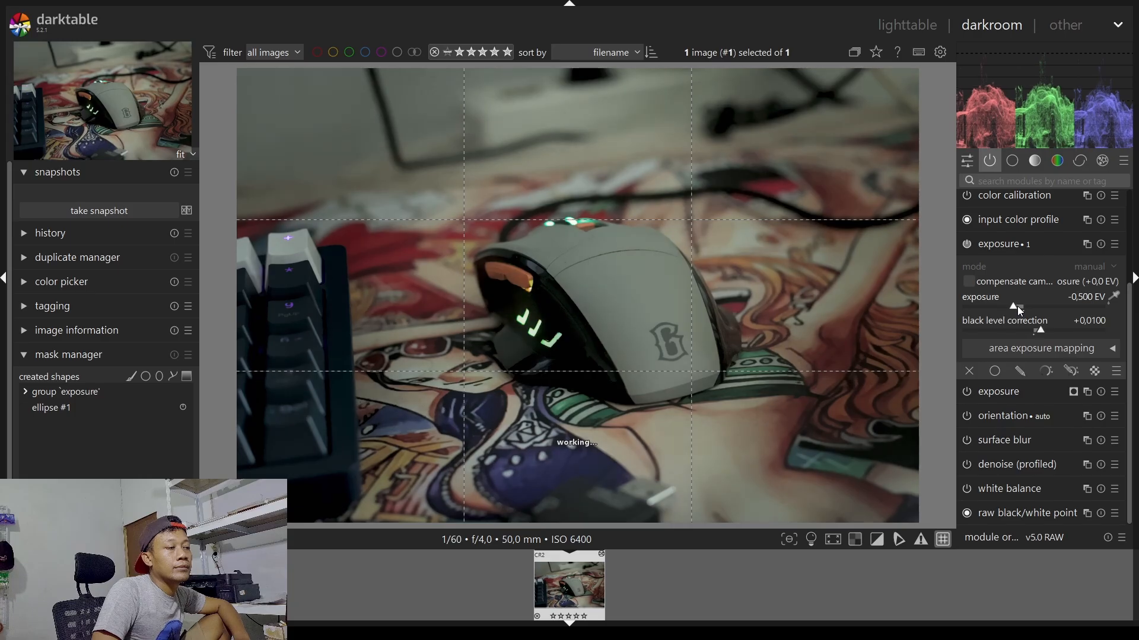
pyautogui.click(1016, 392)
pyautogui.scroll(3, 1042, 263)
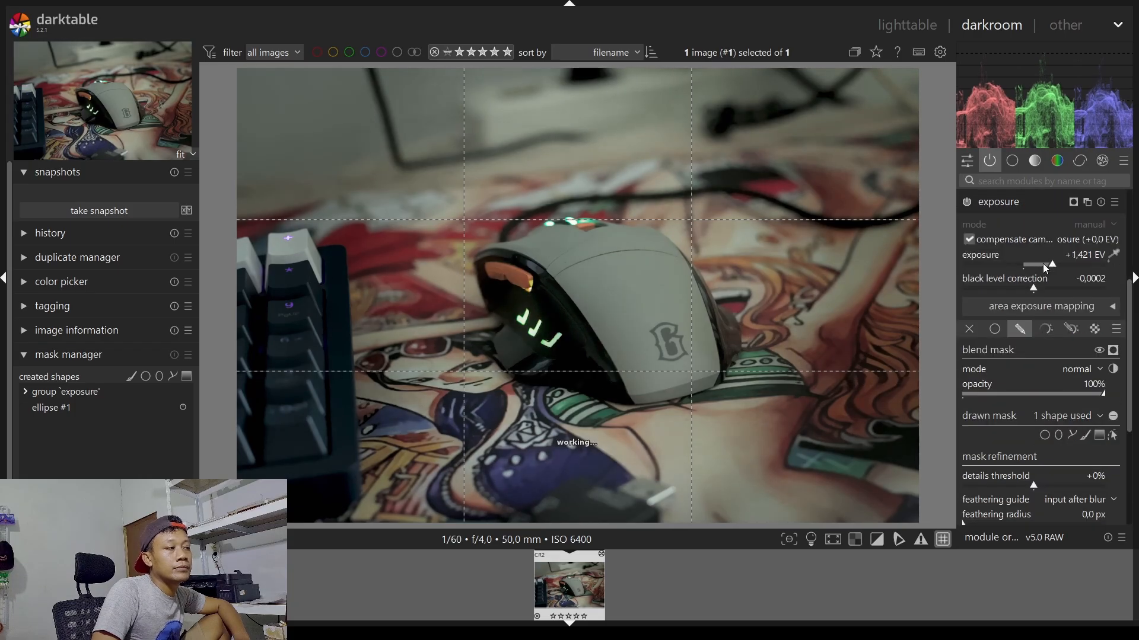
# Resize the ellipse mask around the computer mouse to 39.06% and widen its feather size to 35.12%
pyautogui.click(58, 414)
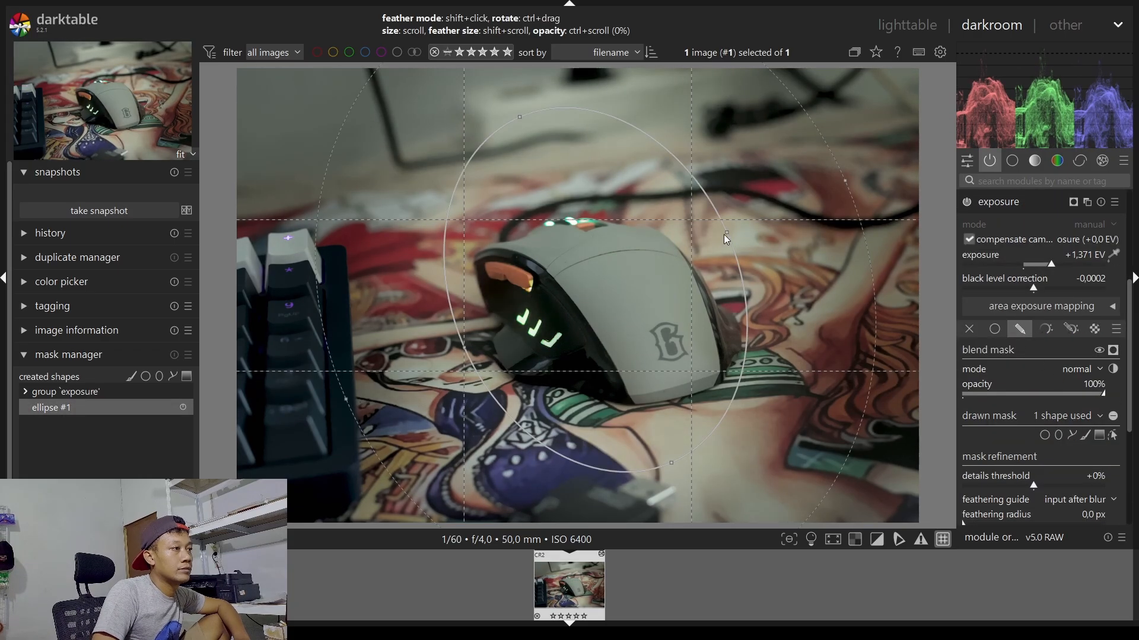
pyautogui.scroll(-2, 588, 212)
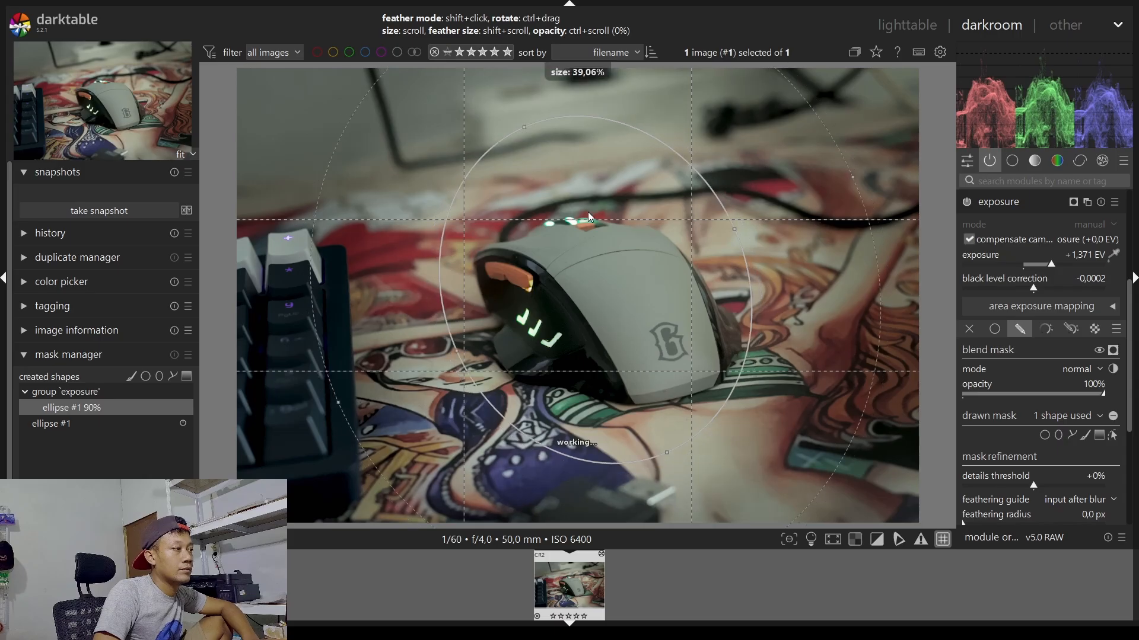
pyautogui.scroll(3, 610, 234)
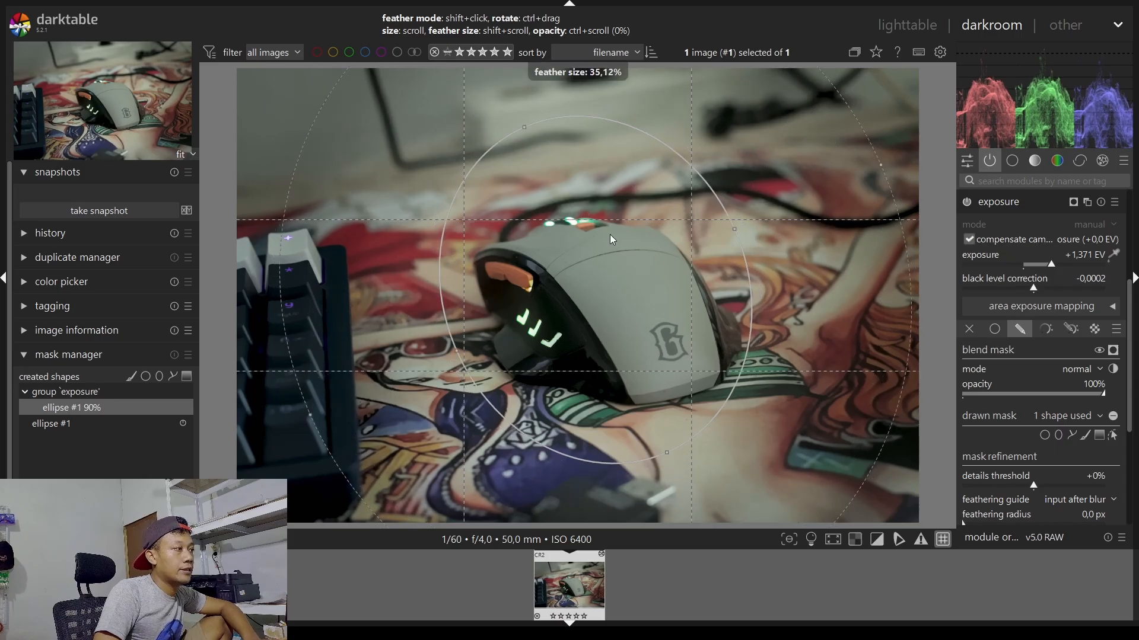
pyautogui.click(1005, 202)
# Search the modules for "sha" and enable the sharpen module
pyautogui.click(1057, 161)
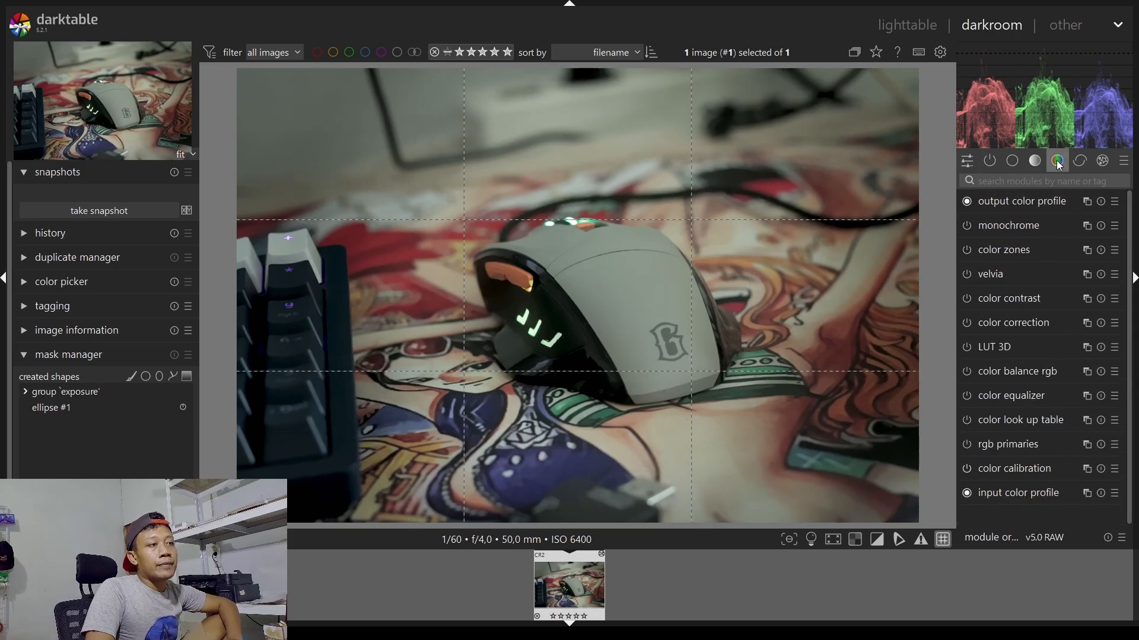
pyautogui.click(1037, 163)
pyautogui.click(1013, 162)
pyautogui.click(1034, 163)
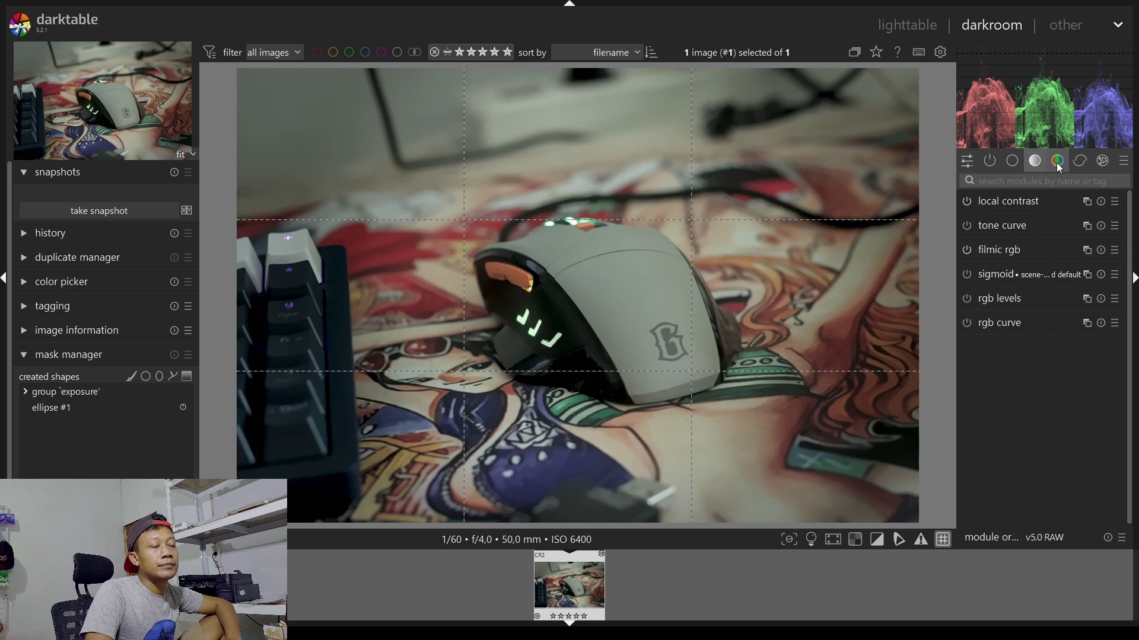
pyautogui.click(1000, 182)
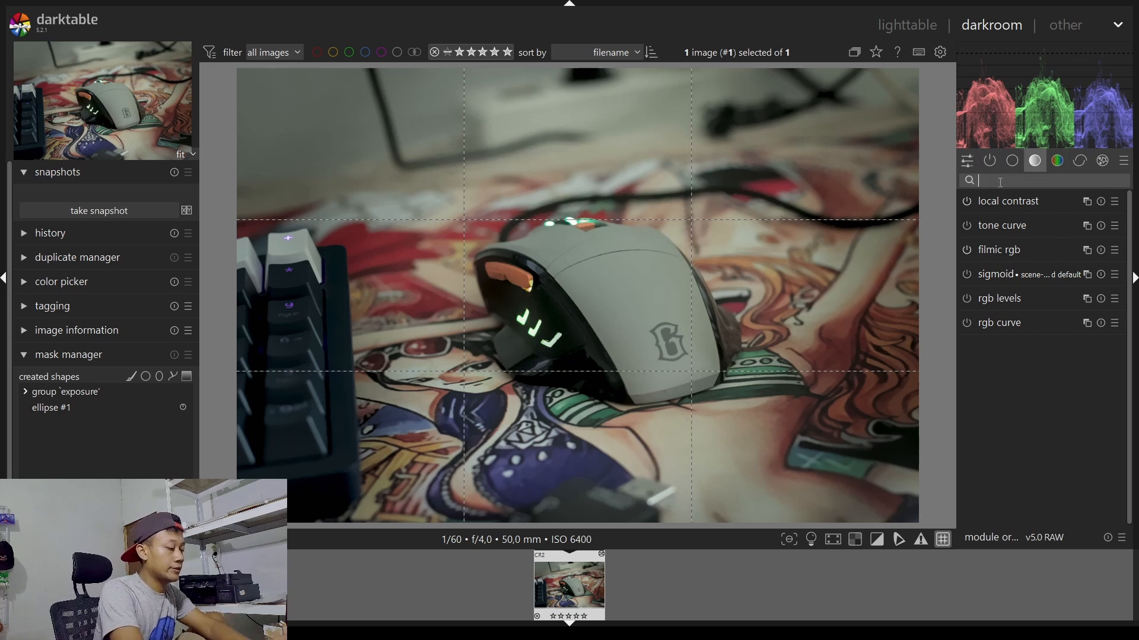
pyautogui.write('sha')
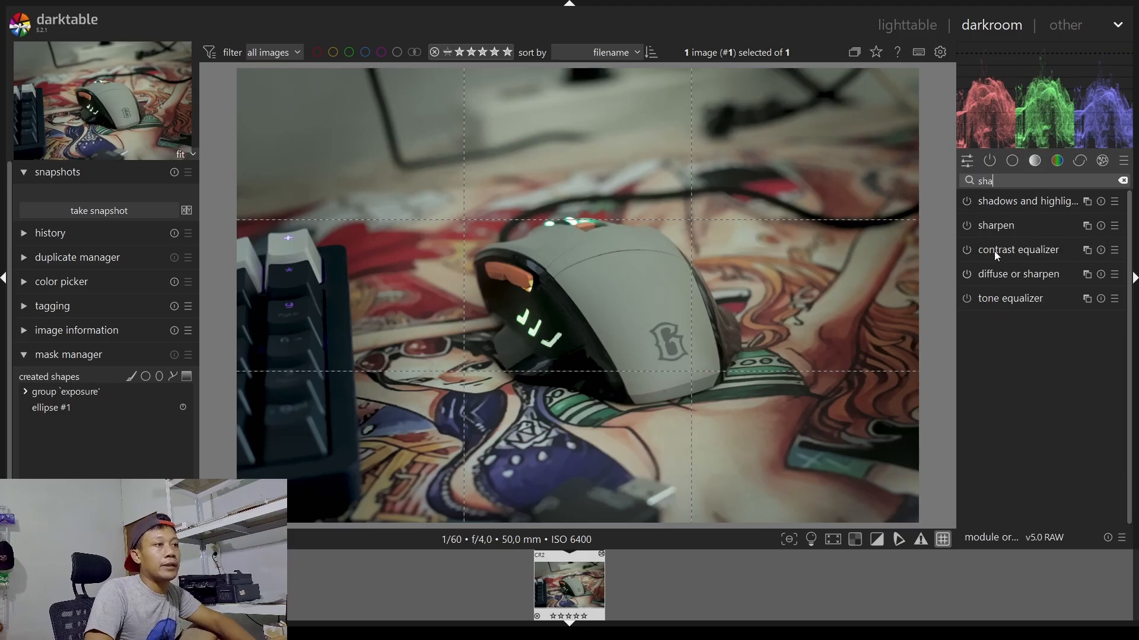
pyautogui.click(969, 228)
# Set the sharpen module's radius to 3.552 and its amount to 0.921
pyautogui.scroll(3, 622, 312)
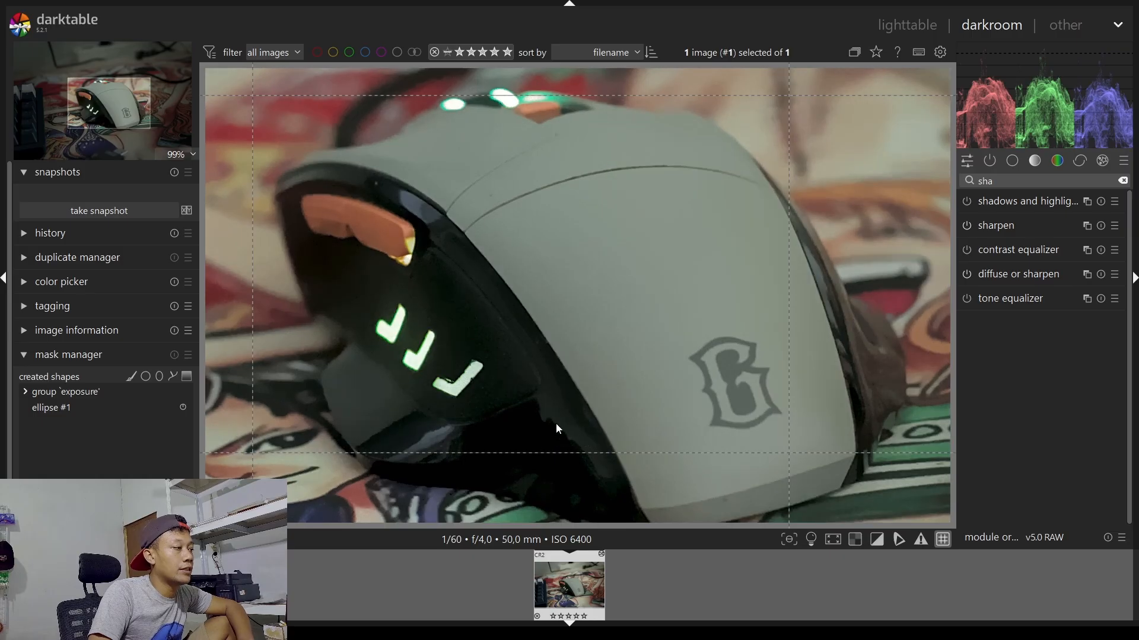
pyautogui.click(1005, 226)
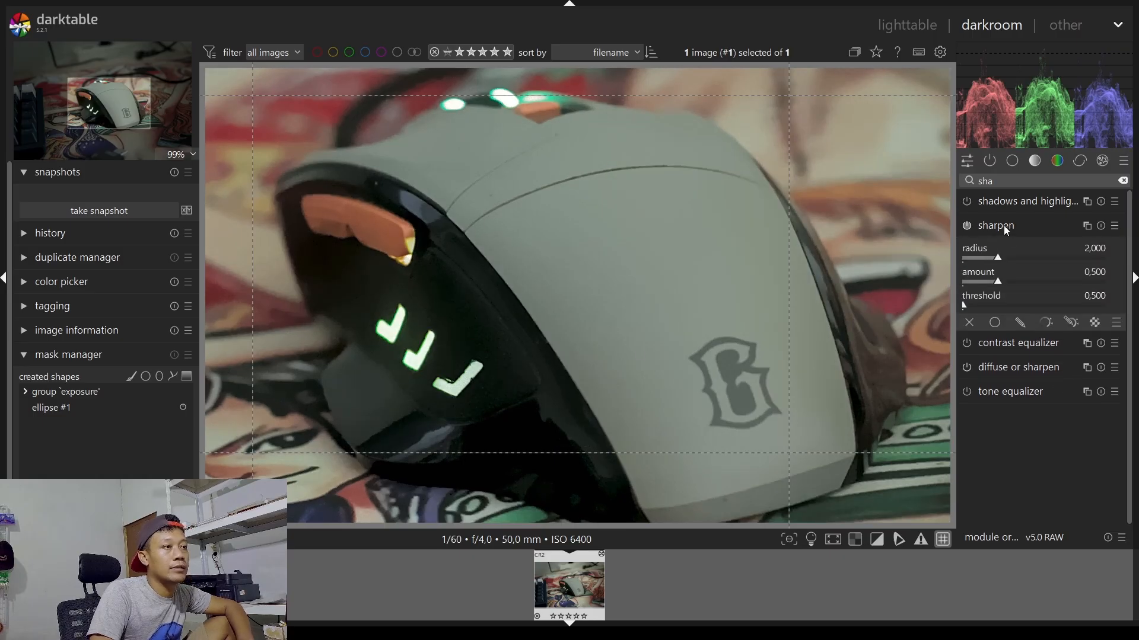
pyautogui.moveTo(1000, 256); pyautogui.dragTo(1027, 260)
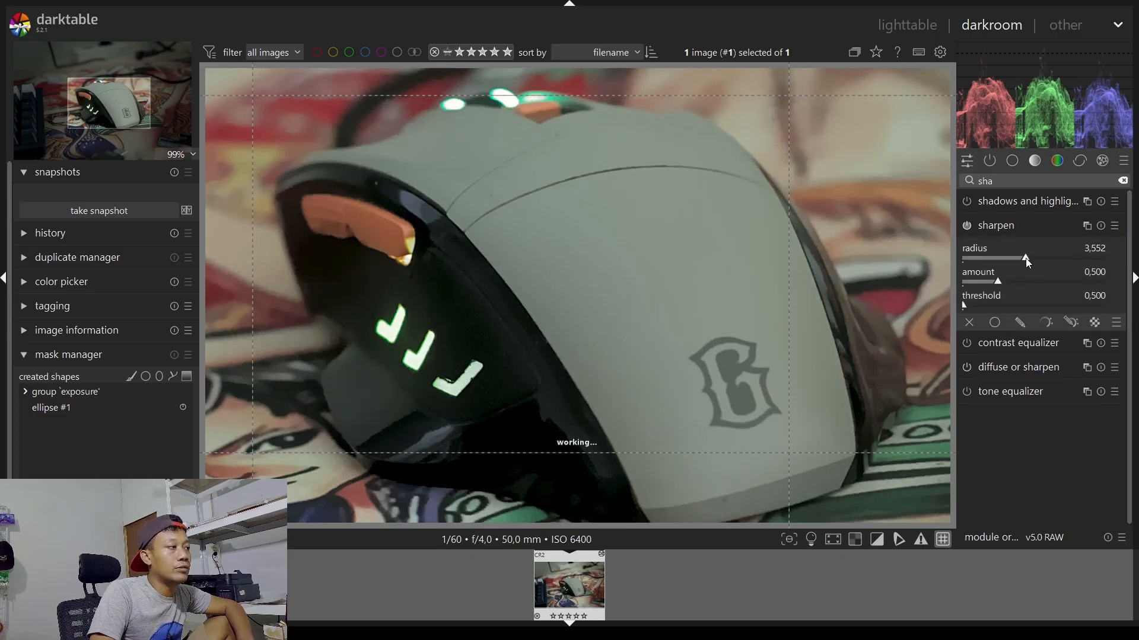
pyautogui.scroll(-4, 589, 300)
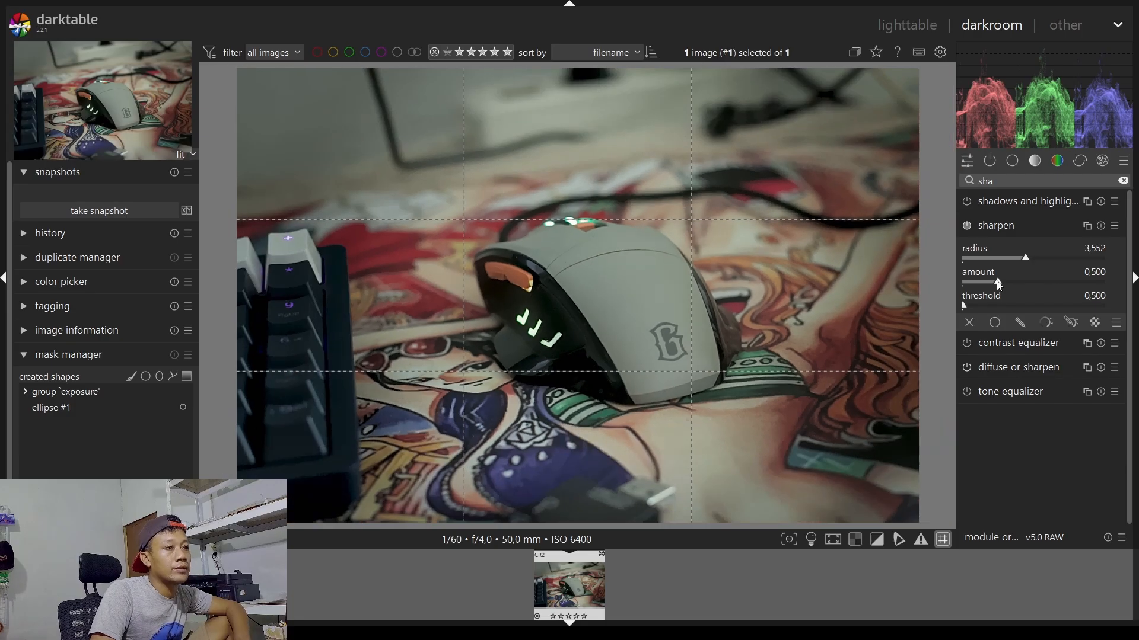
pyautogui.moveTo(998, 283); pyautogui.dragTo(1033, 285)
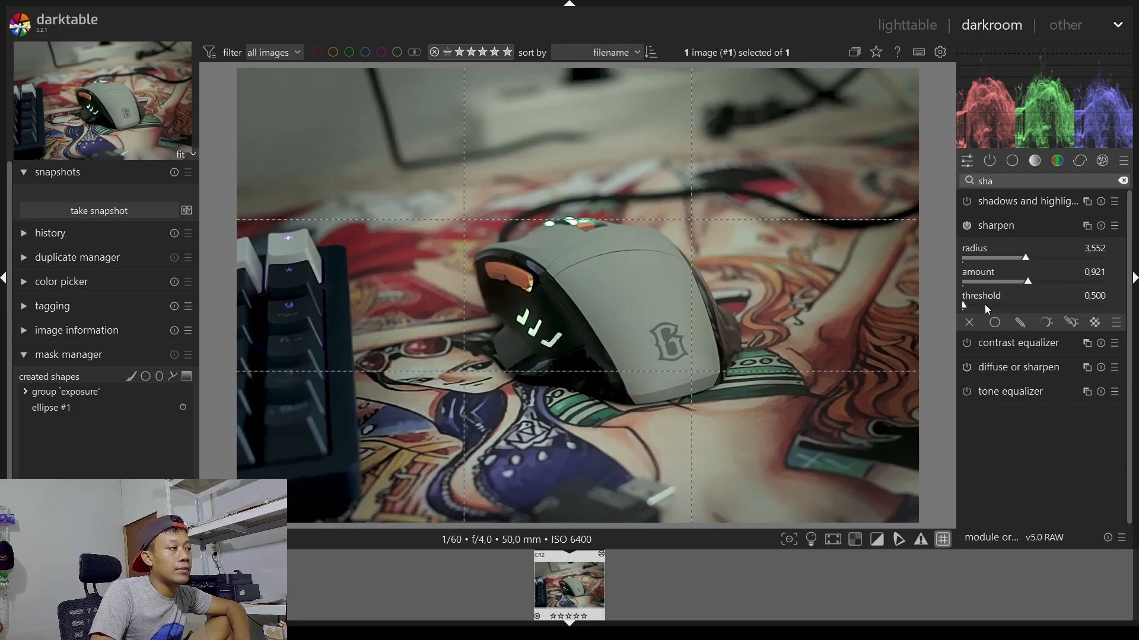
# Set the sharpen module's amount to 0.822 and collapse the module
pyautogui.click(1021, 283)
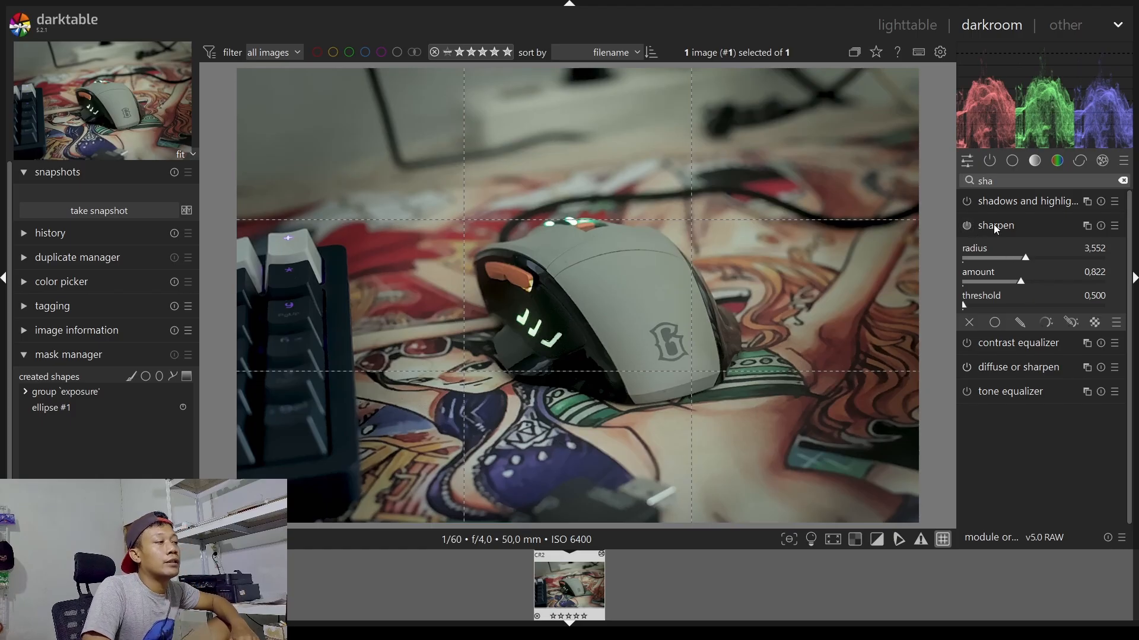
pyautogui.click(995, 226)
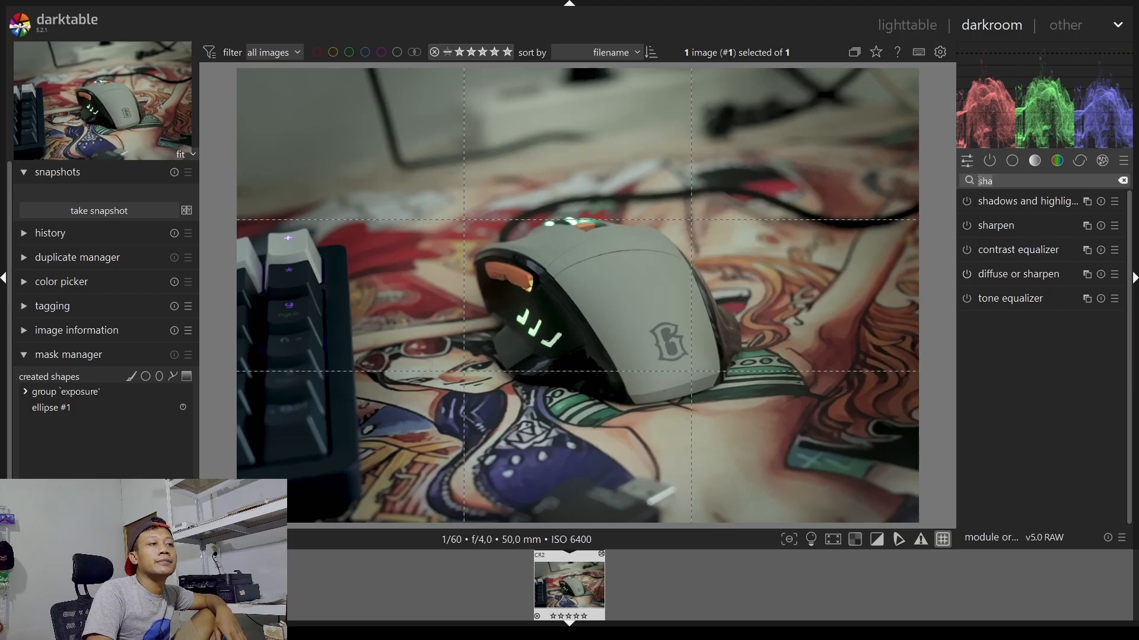
# In color zones, sample the red area beside the keyboard and nudge the hue curve slightly upward at the sampled red
pyautogui.click(1035, 160)
pyautogui.click(1058, 161)
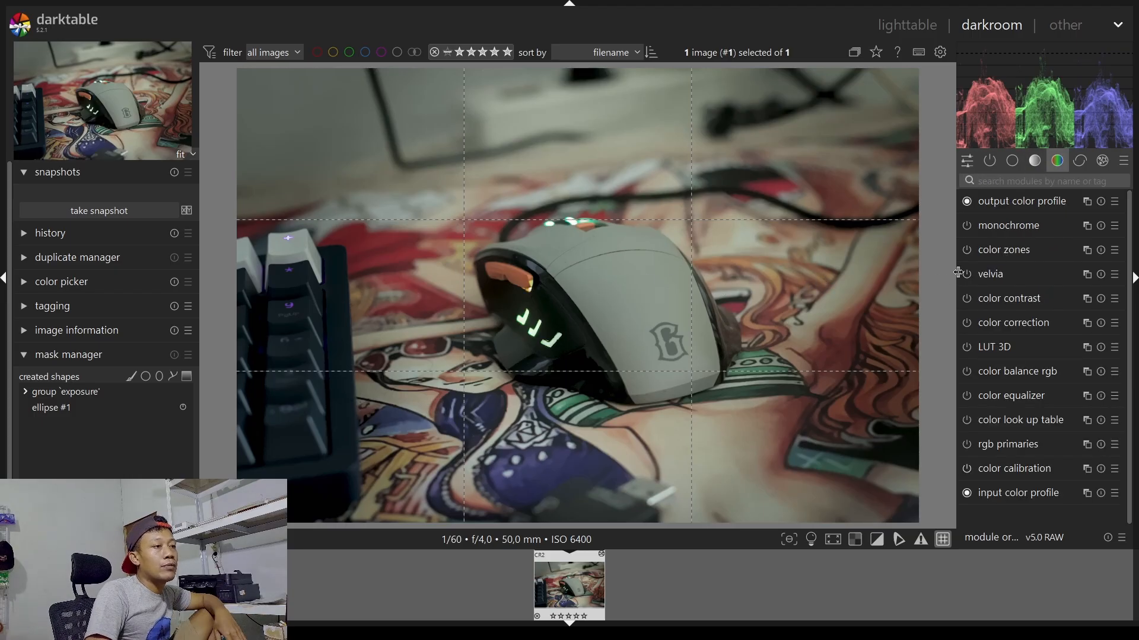
pyautogui.click(1002, 251)
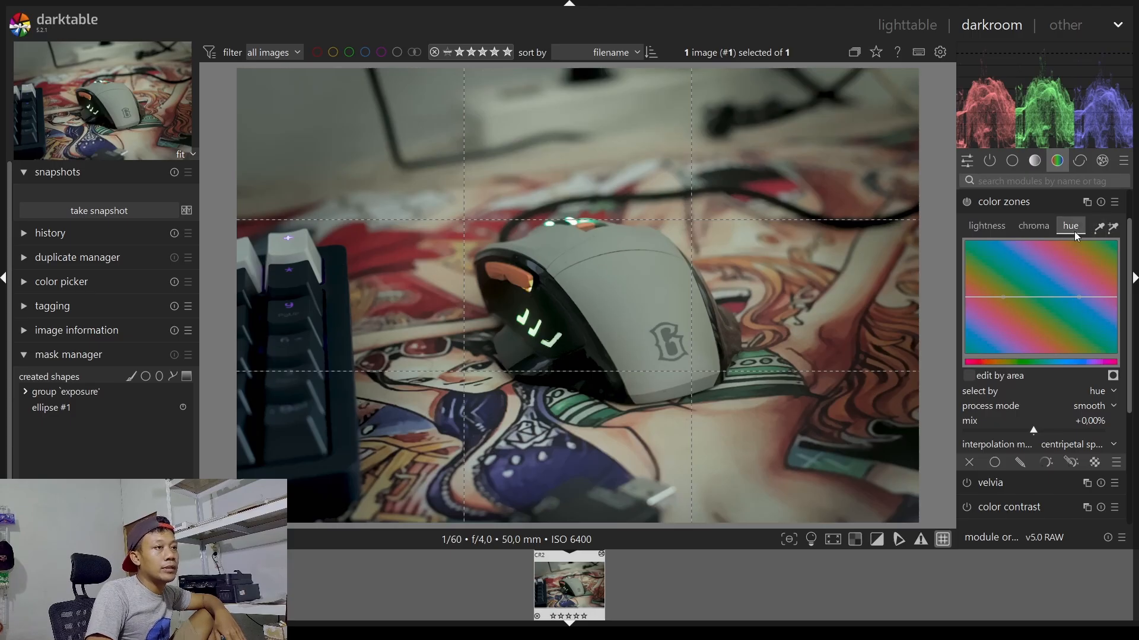
pyautogui.click(1100, 230)
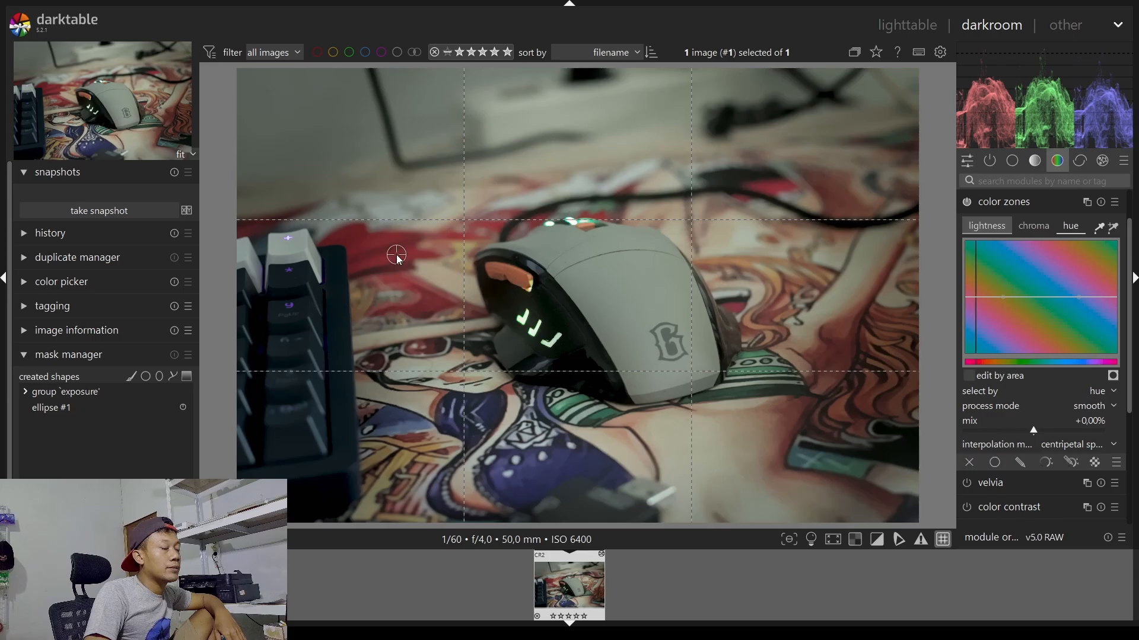
pyautogui.click(1035, 229)
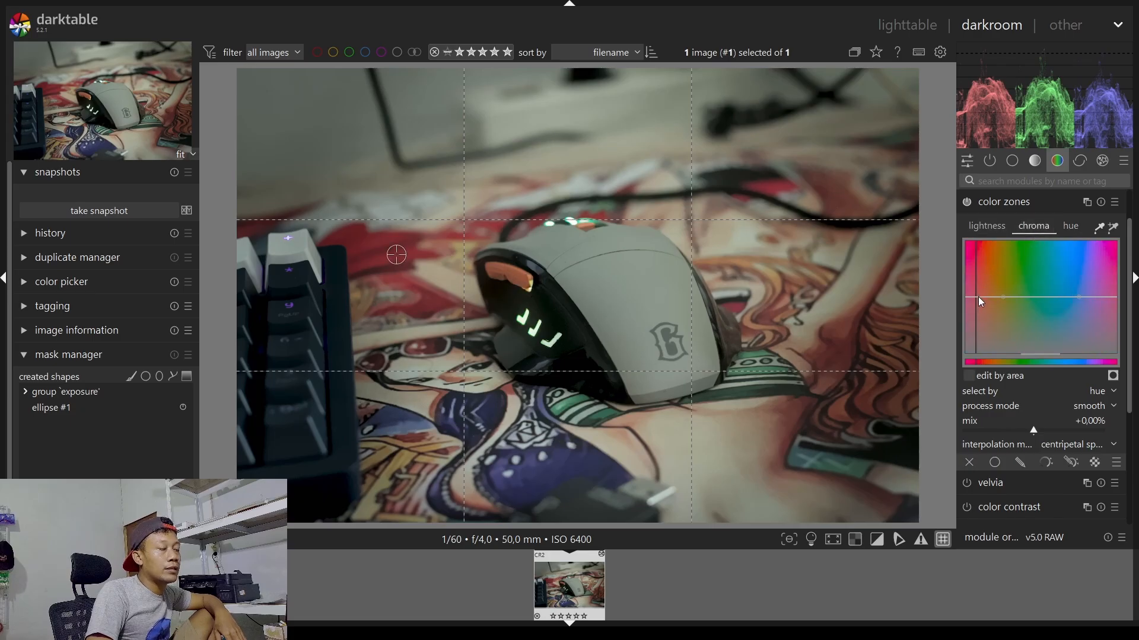
pyautogui.click(1071, 227)
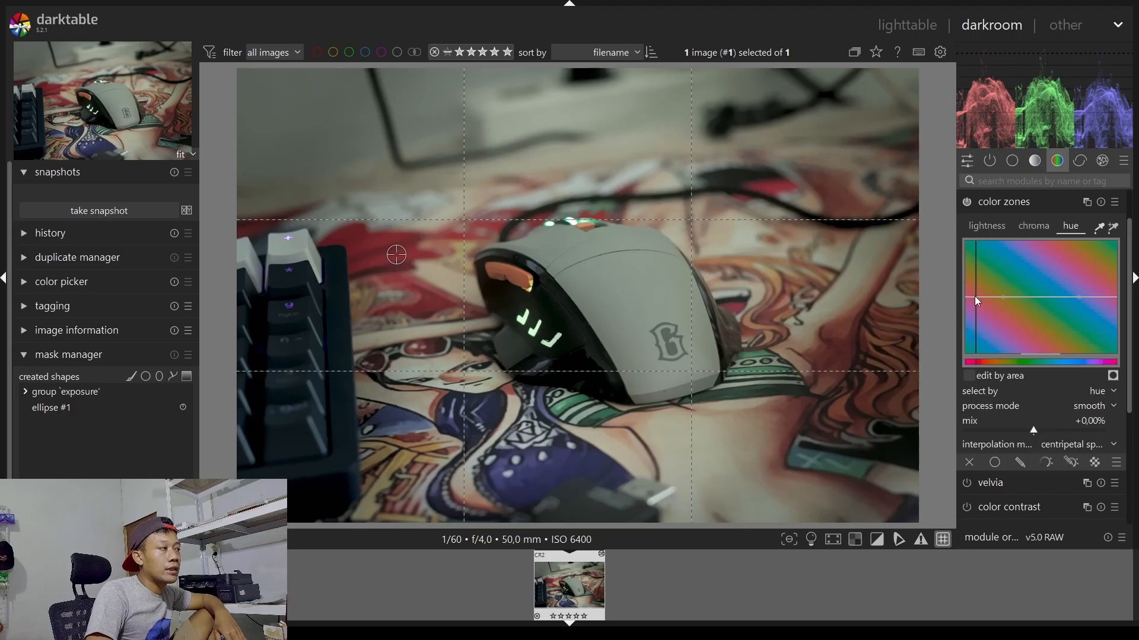
pyautogui.moveTo(973, 296); pyautogui.dragTo(976, 290)
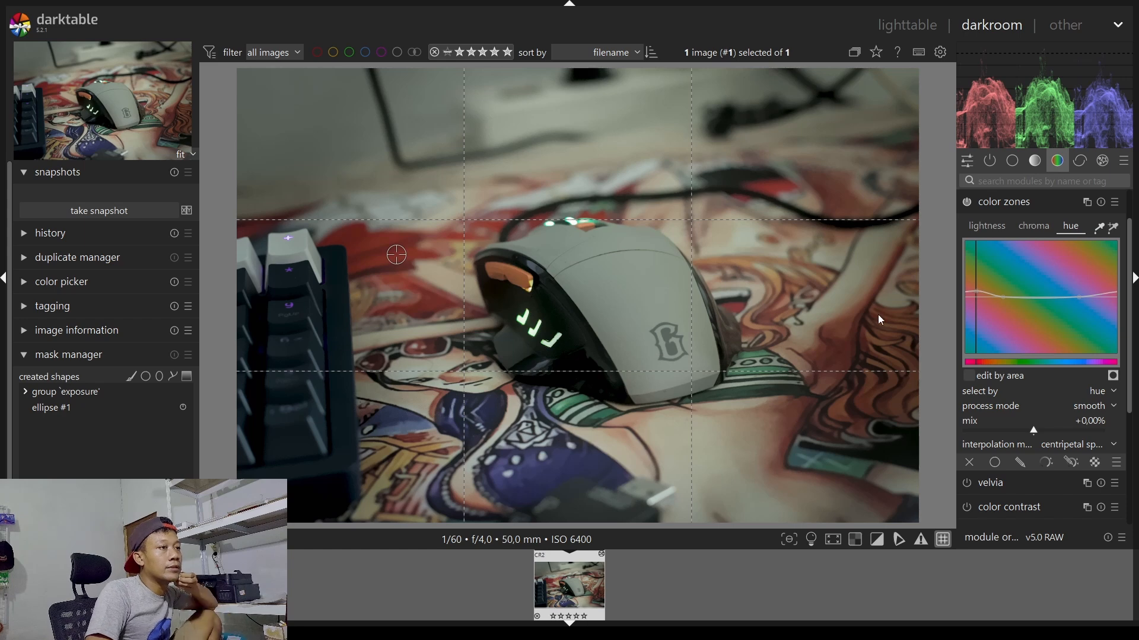
pyautogui.click(999, 206)
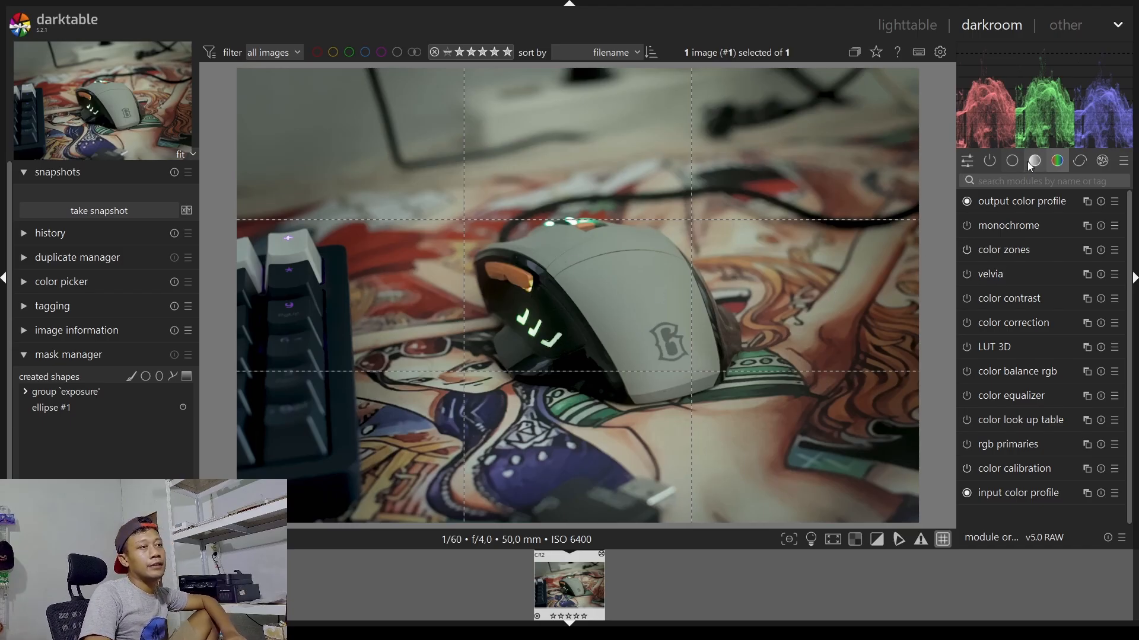
# In color balance rgb's 4 ways controls, set shadows lift to hue 179.25° and chroma 6.02%, and highlights gain luminance to +15.98%
pyautogui.click(1025, 372)
pyautogui.click(1018, 203)
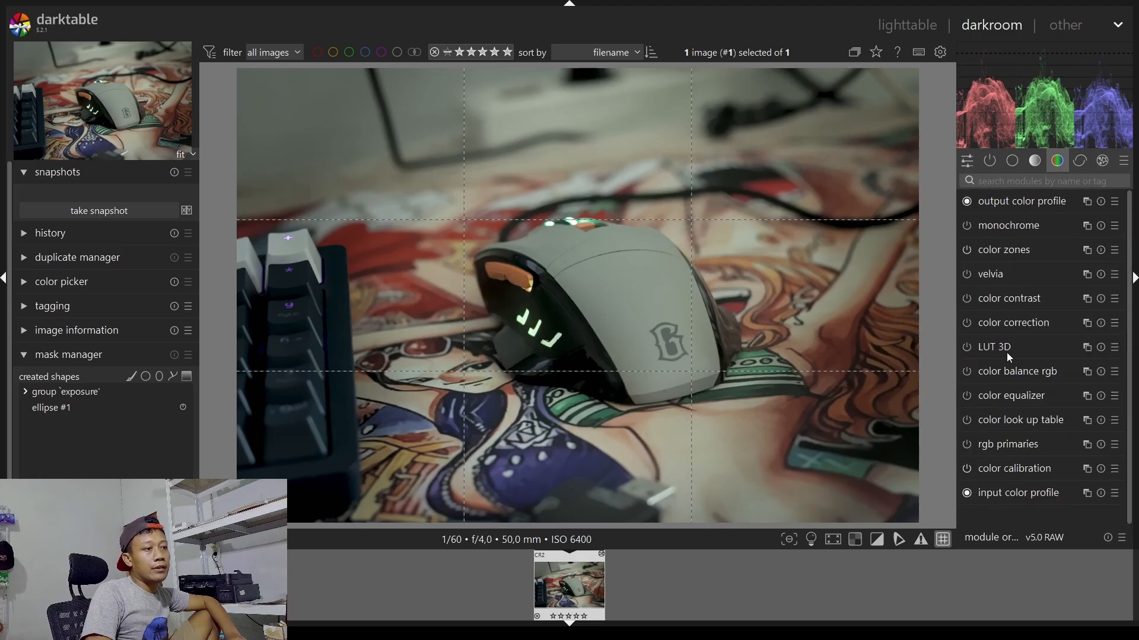
pyautogui.click(1008, 370)
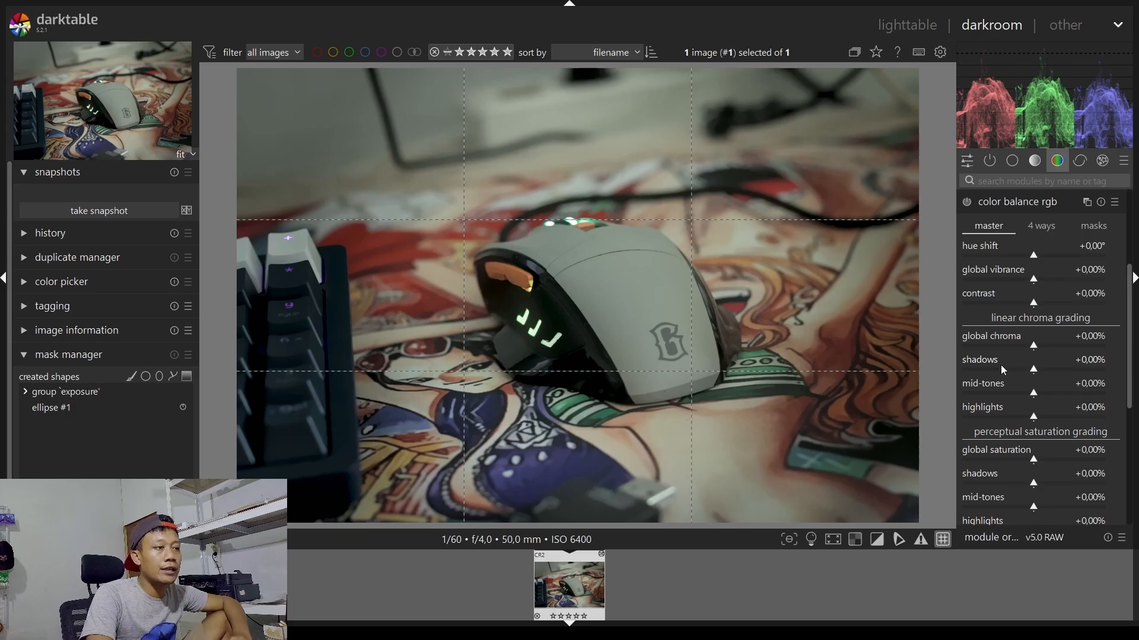
pyautogui.click(1039, 227)
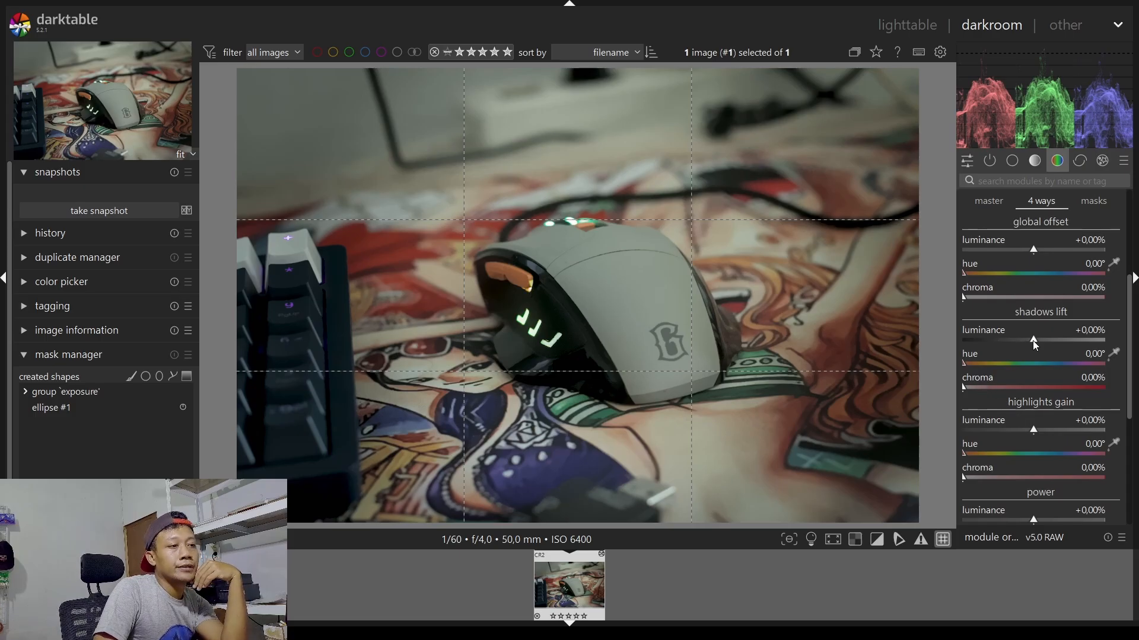
pyautogui.moveTo(998, 364); pyautogui.dragTo(1034, 365)
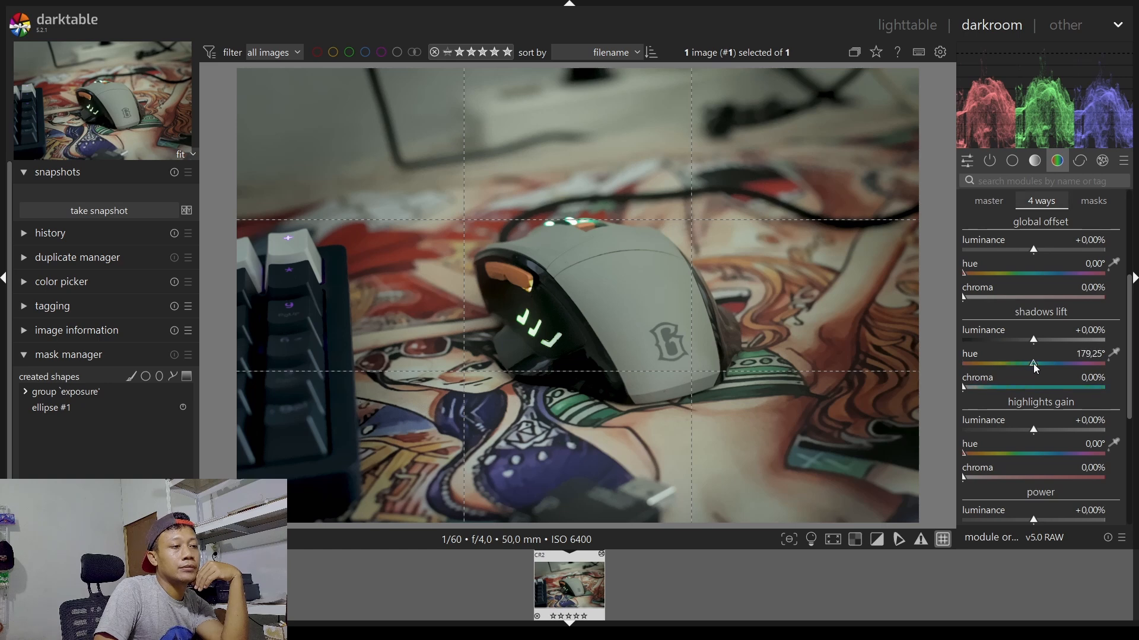
pyautogui.moveTo(967, 388); pyautogui.dragTo(979, 388)
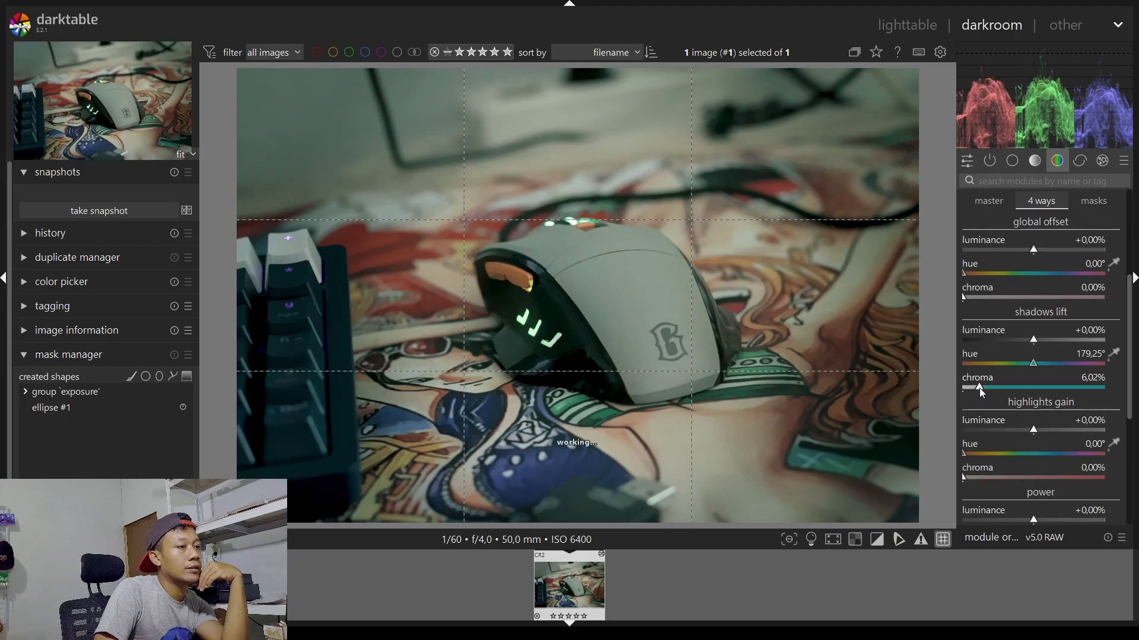
pyautogui.click(1035, 431)
pyautogui.moveTo(1034, 431)
pyautogui.mouseDown()
pyautogui.moveTo(1065, 431)
pyautogui.moveTo(1052, 431)
pyautogui.mouseUp()
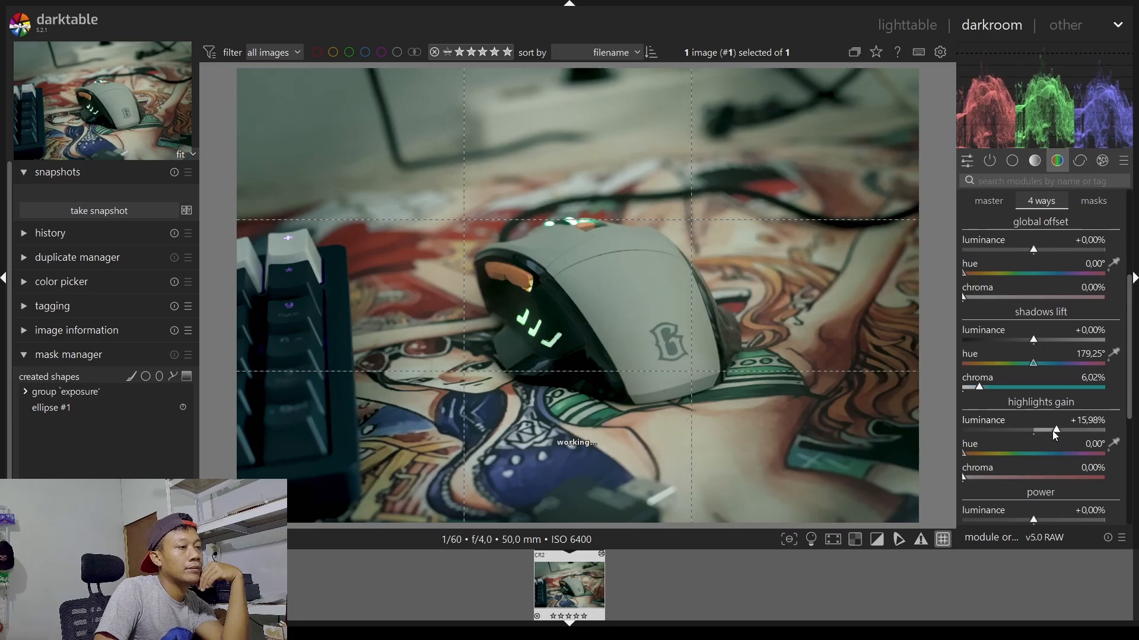
# Change the shadows lift to hue 71.70° and chroma 5.81%, and set the power luminance to +0.64%
pyautogui.click(972, 388)
pyautogui.moveTo(1032, 366); pyautogui.dragTo(979, 389)
pyautogui.click(981, 389)
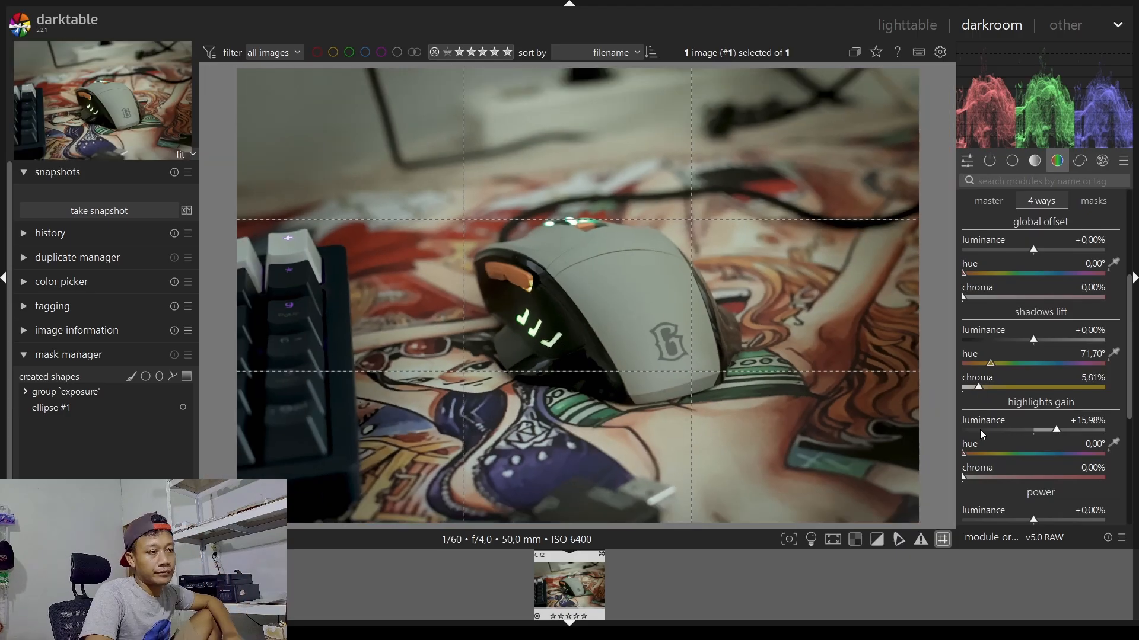
pyautogui.scroll(-2, 1131, 433)
pyautogui.moveTo(1034, 460)
pyautogui.mouseDown()
pyautogui.moveTo(1088, 464)
pyautogui.moveTo(1036, 463)
pyautogui.mouseUp()
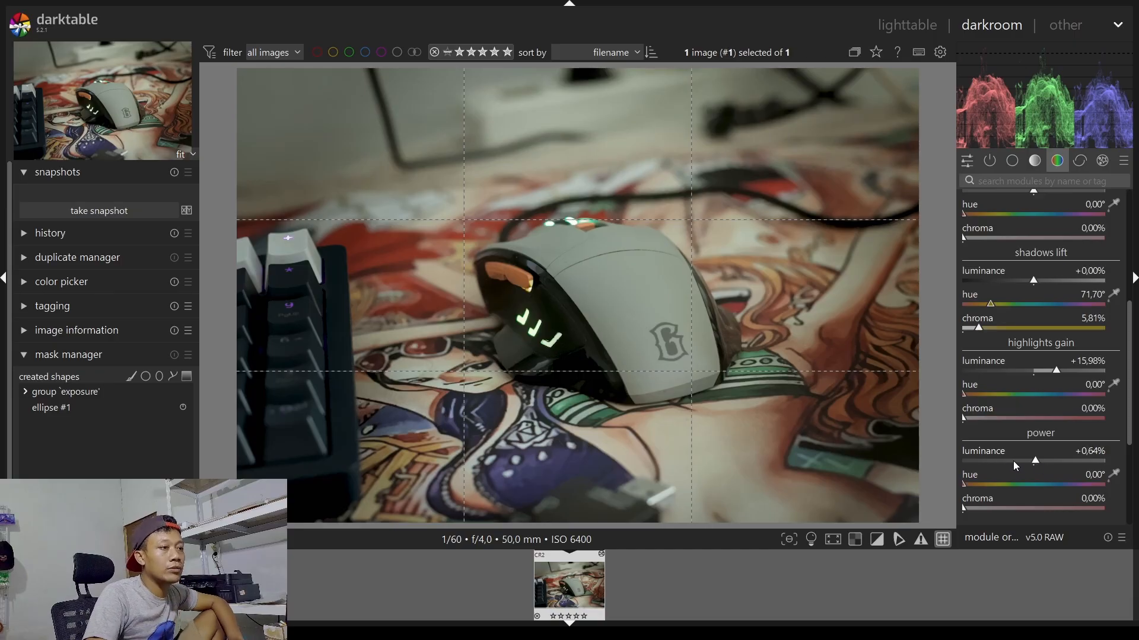
# Try a global offset with luminance +2.72%, hue 170.29° and chroma 0.42%
pyautogui.scroll(1, 1131, 348)
pyautogui.moveTo(1132, 347)
pyautogui.mouseDown()
pyautogui.moveTo(1131, 323)
pyautogui.moveTo(1133, 400)
pyautogui.moveTo(1132, 328)
pyautogui.mouseUp()
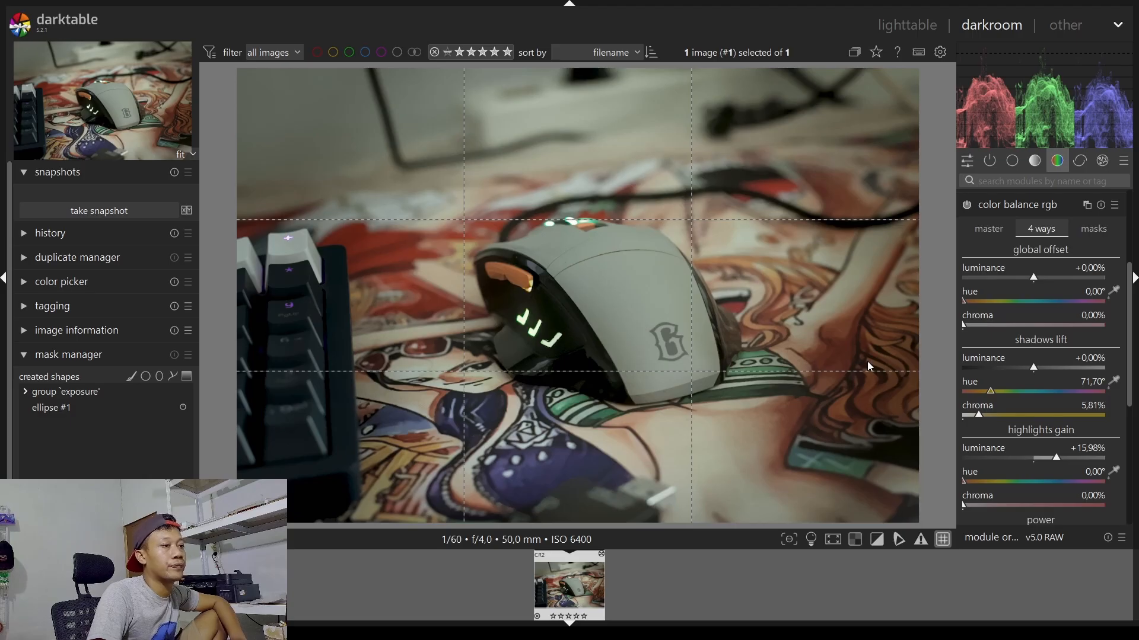
pyautogui.scroll(1, 1132, 323)
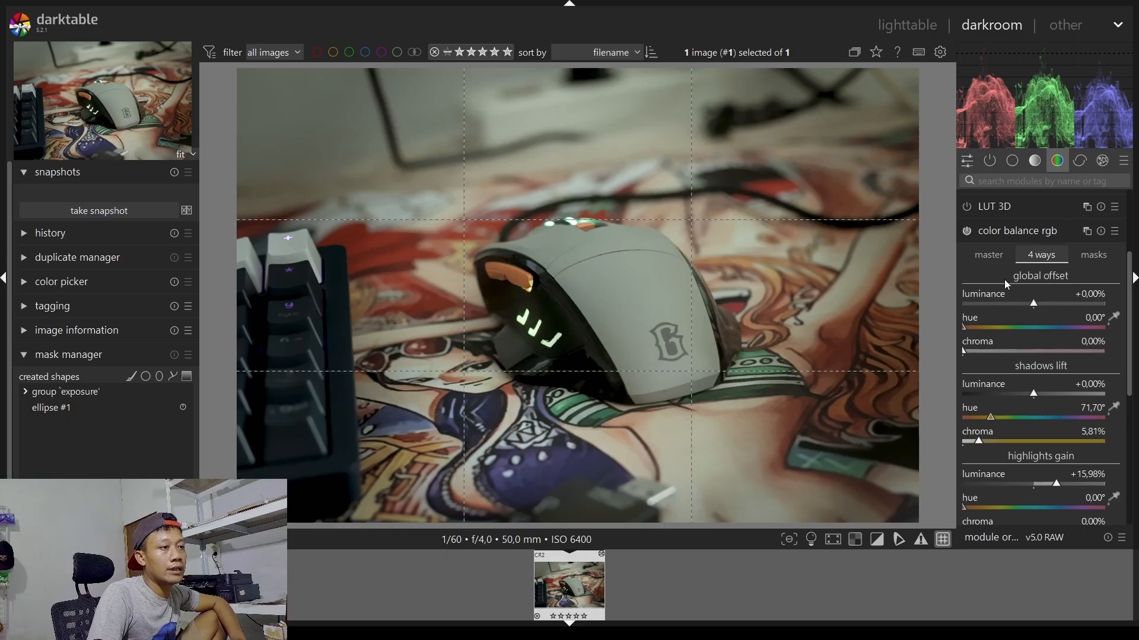
pyautogui.moveTo(1038, 310); pyautogui.dragTo(1072, 313)
pyautogui.moveTo(965, 329)
pyautogui.mouseDown()
pyautogui.moveTo(1027, 329)
pyautogui.moveTo(1013, 352)
pyautogui.moveTo(1021, 355)
pyautogui.mouseUp()
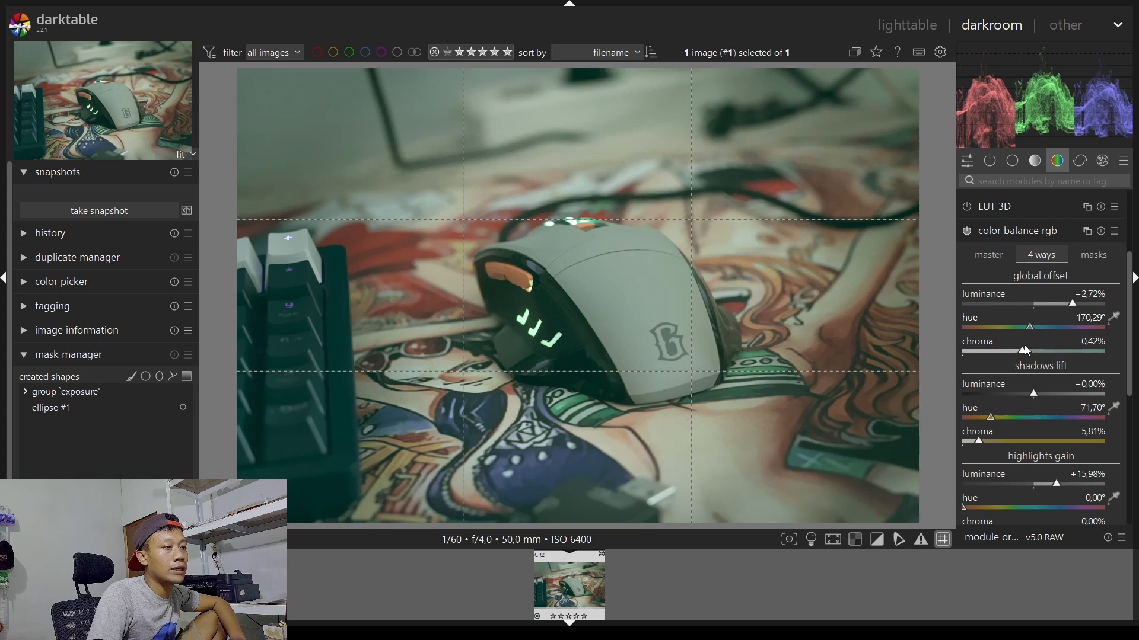
# Reset the global offset's chroma, hue and luminance and the power luminance to zero, and collapse color balance rgb
pyautogui.doubleClick(1021, 349)
pyautogui.doubleClick(1030, 325)
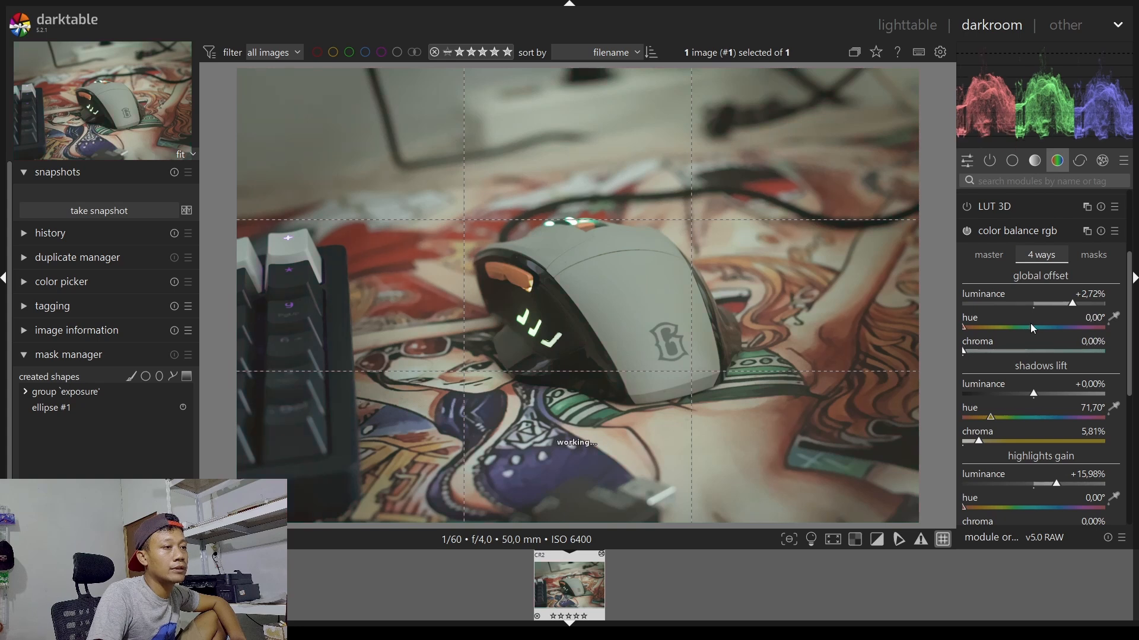
pyautogui.doubleClick(1053, 303)
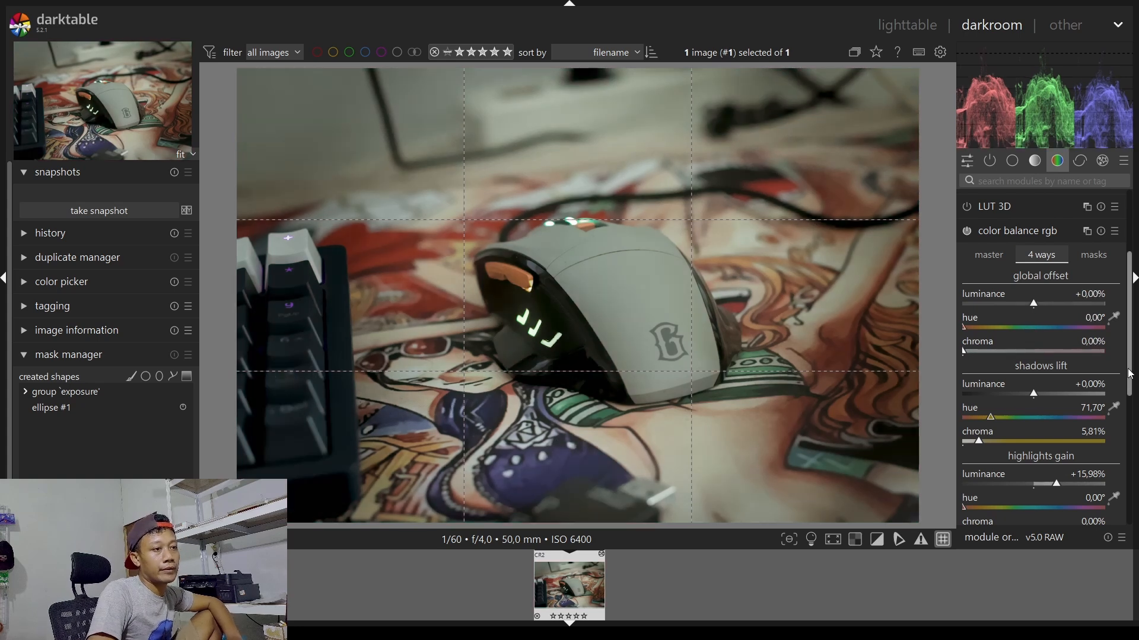
pyautogui.scroll(-5, 1084, 369)
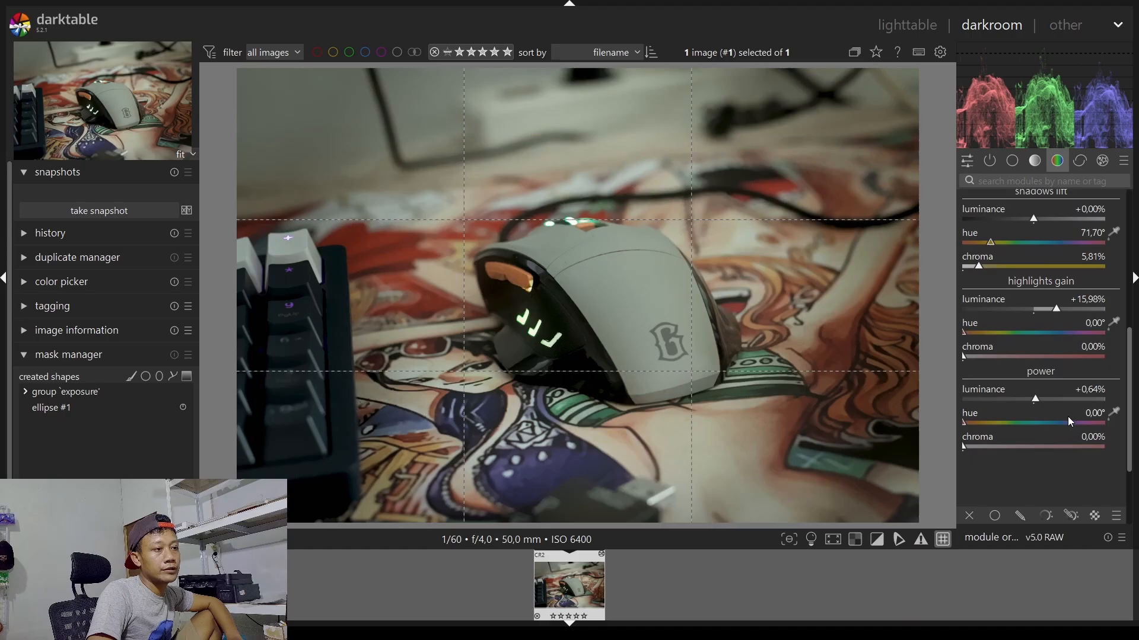
pyautogui.doubleClick(1037, 399)
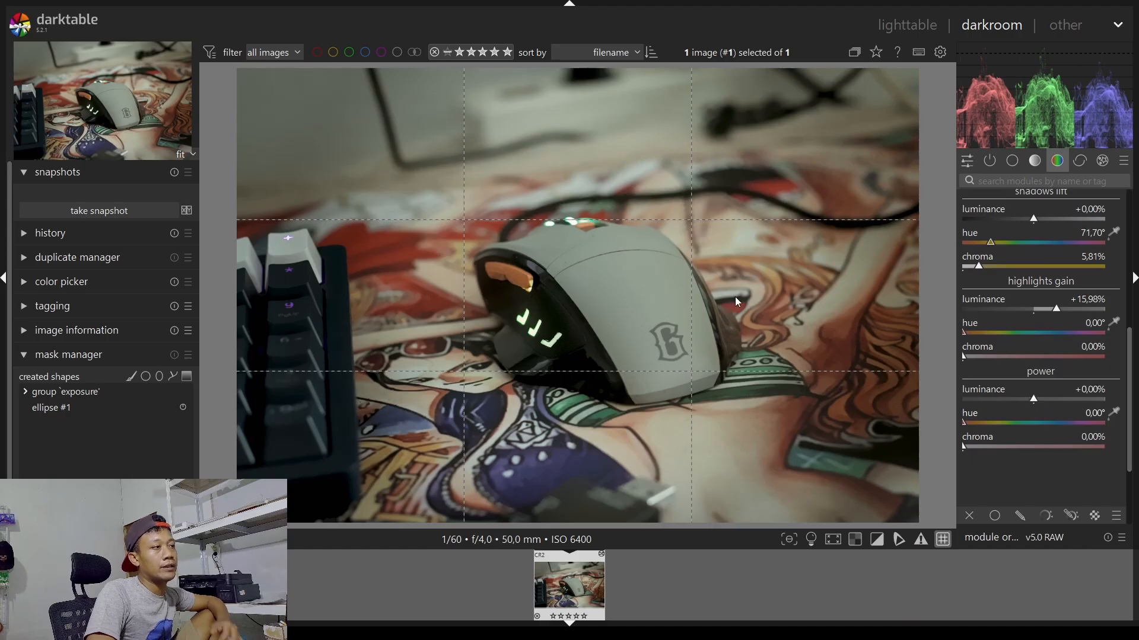
pyautogui.scroll(5, 980, 308)
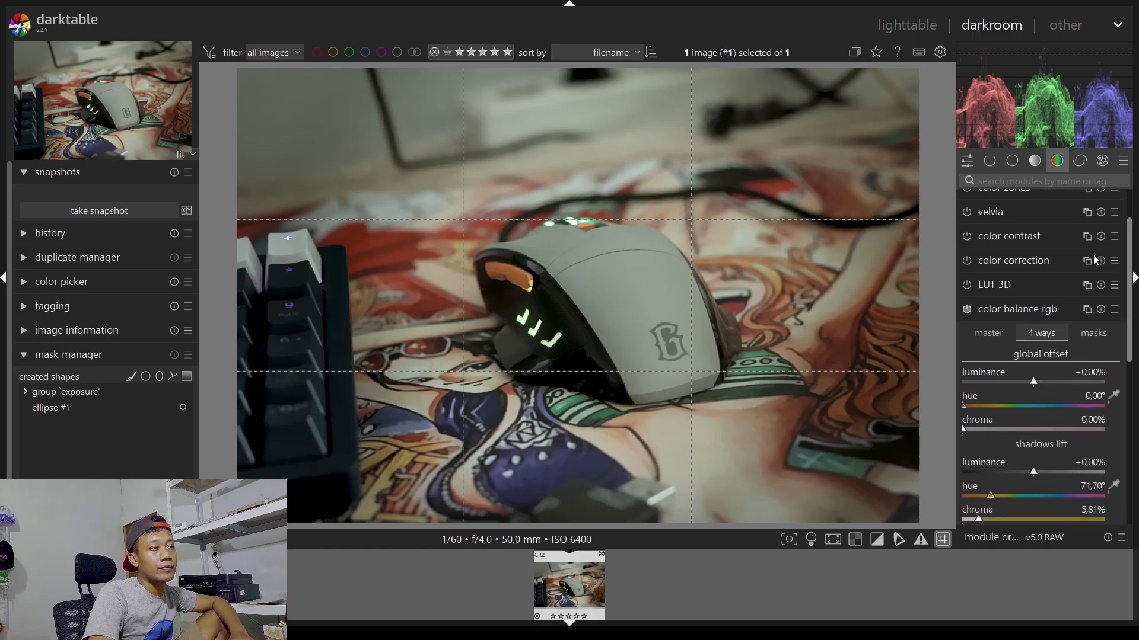
pyautogui.click(979, 309)
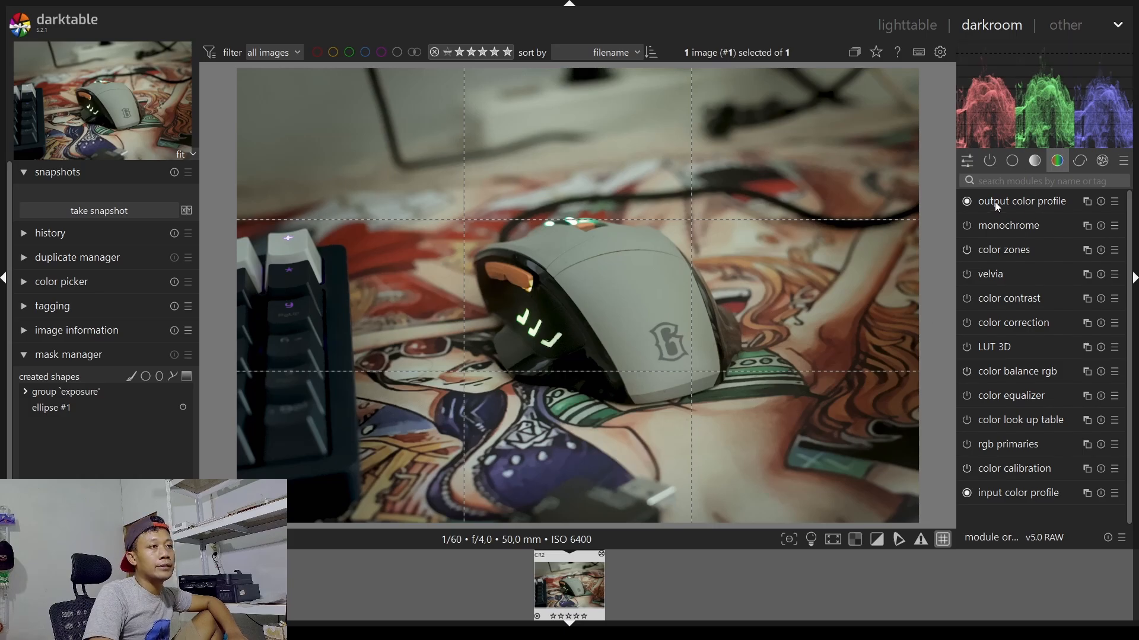
pyautogui.click(1081, 160)
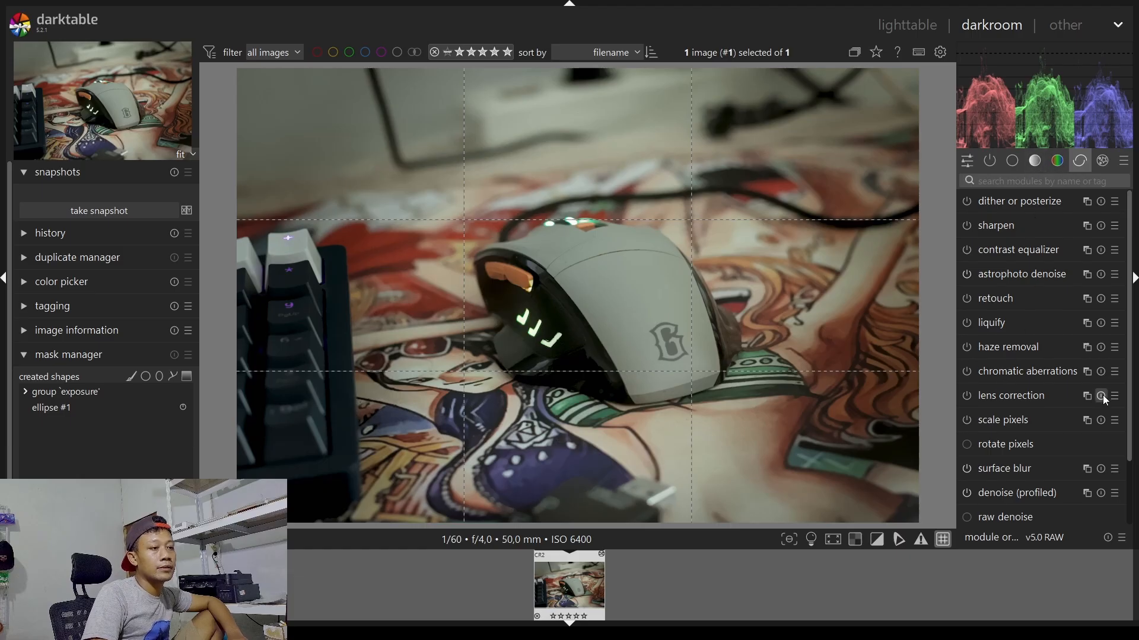
pyautogui.scroll(-3, 1097, 394)
pyautogui.scroll(3, 1014, 246)
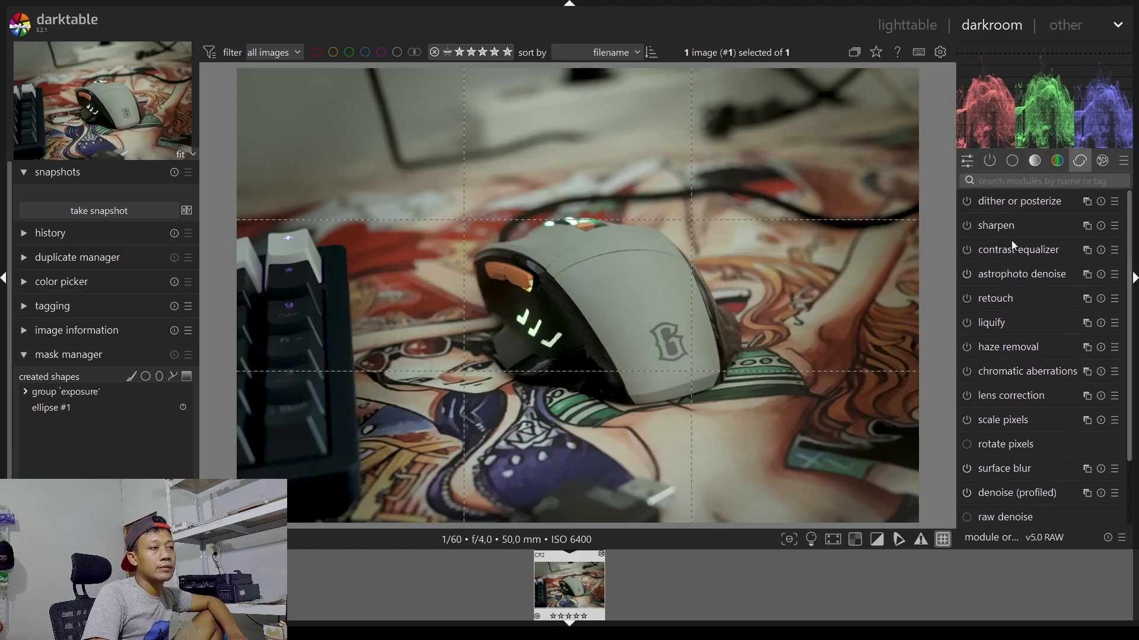
# Among the active modules, set the masked exposure instance to +1.271 EV
pyautogui.click(990, 161)
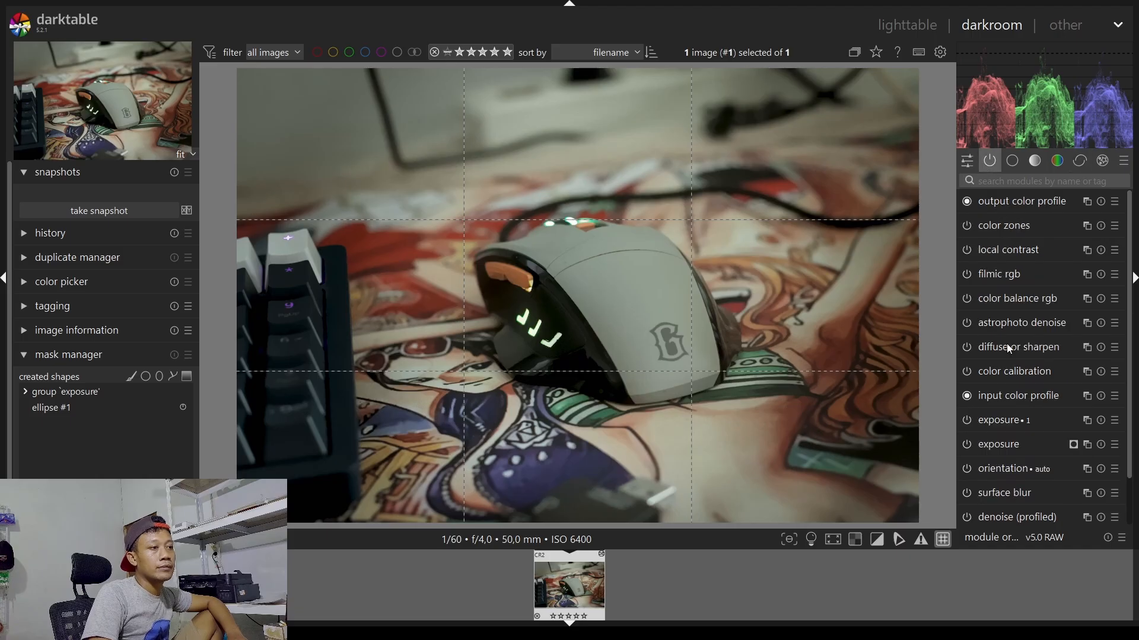
pyautogui.click(1001, 446)
pyautogui.click(1044, 263)
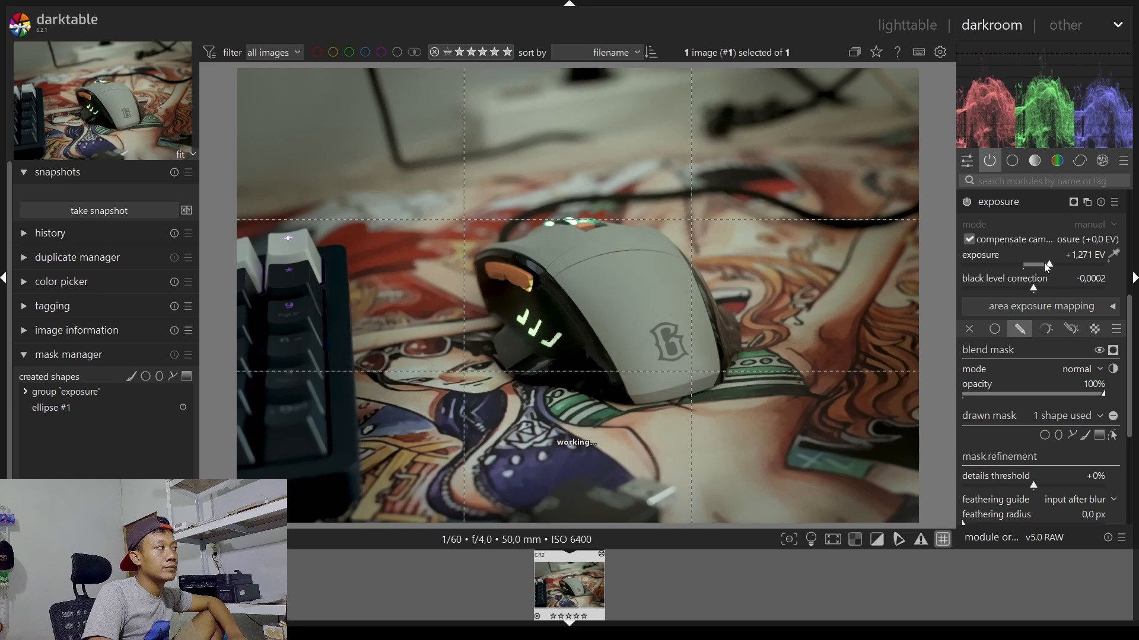
pyautogui.click(1001, 202)
# Set the second exposure instance to -0.900 EV with black level correction +0.0094
pyautogui.click(1005, 367)
pyautogui.click(1038, 331)
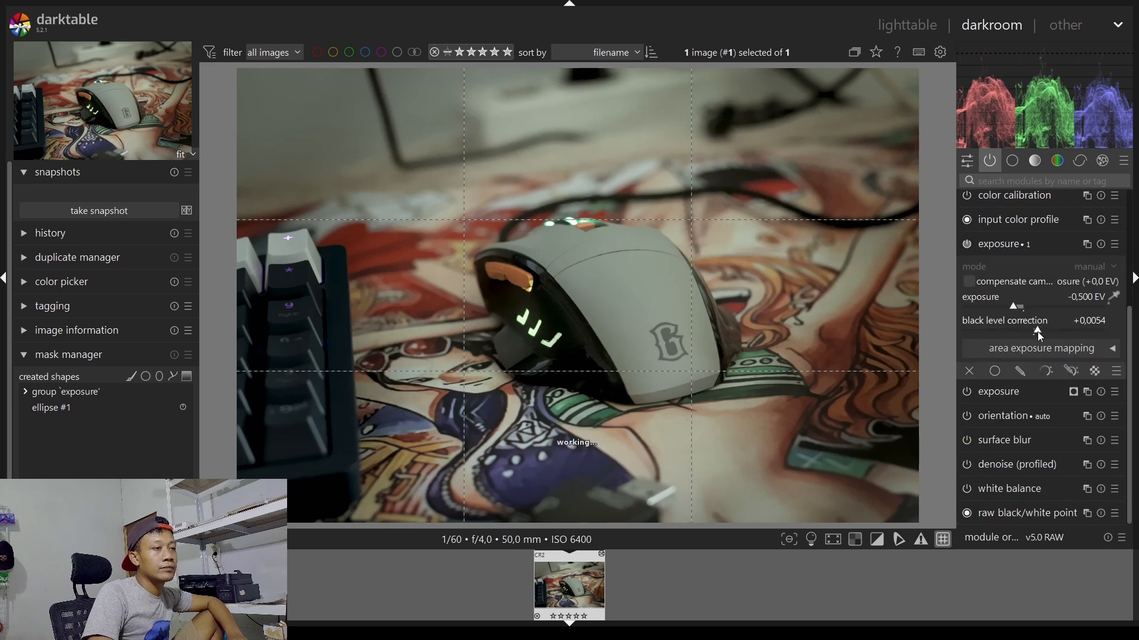
pyautogui.click(1010, 310)
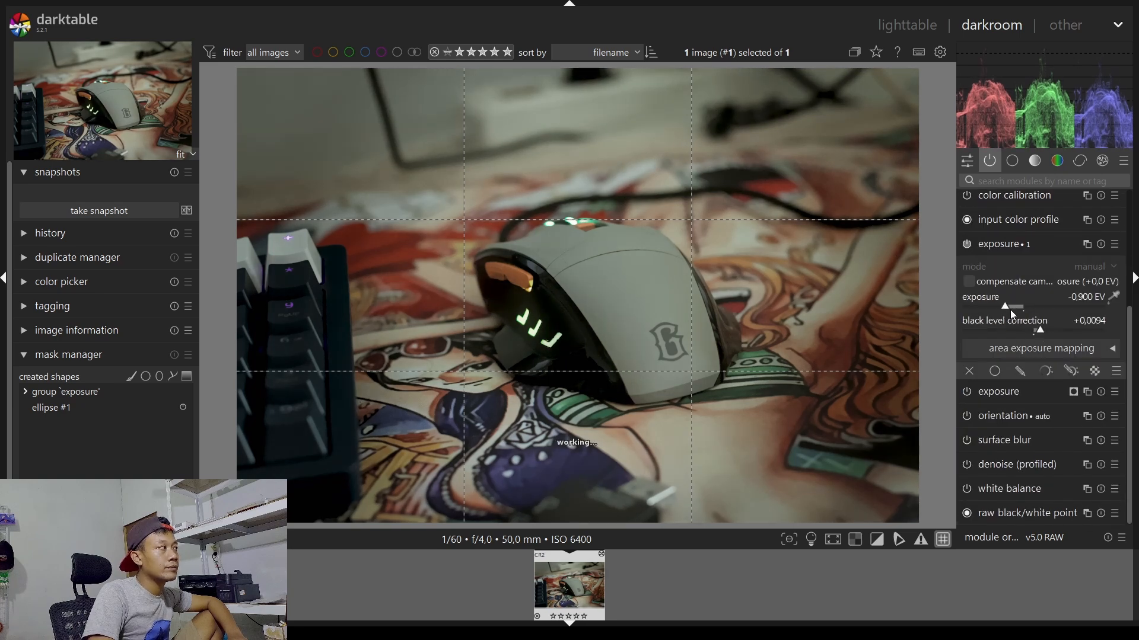
# Turn on the color assessment view and raise the second exposure instance to +0.200 EV
pyautogui.click(812, 539)
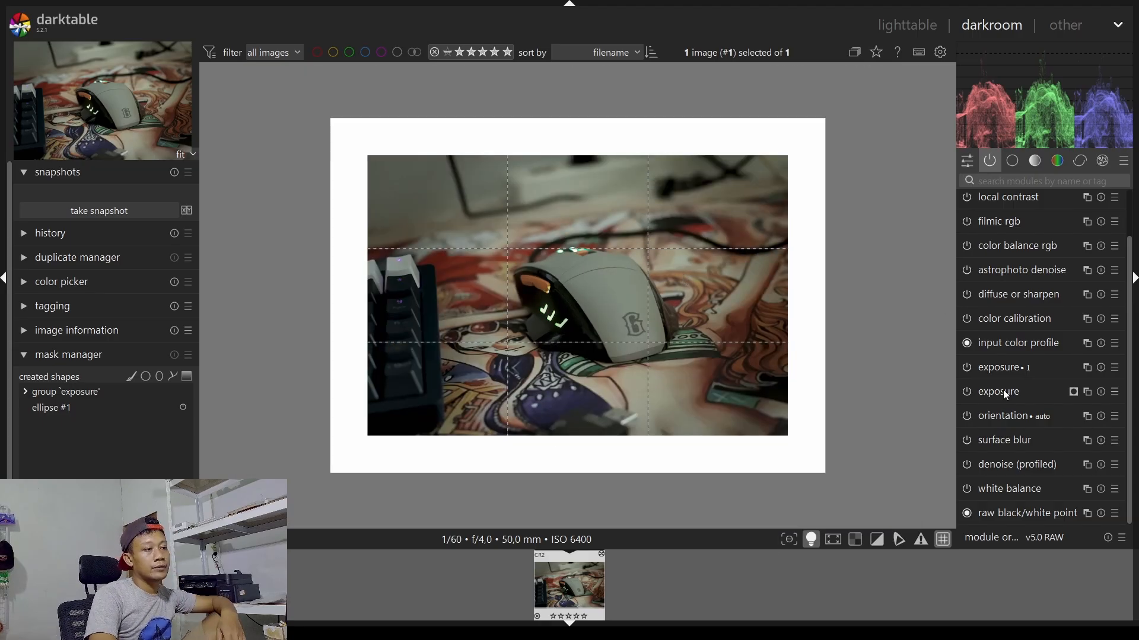
pyautogui.click(1005, 370)
pyautogui.scroll(4, 1030, 307)
pyautogui.click(1030, 308)
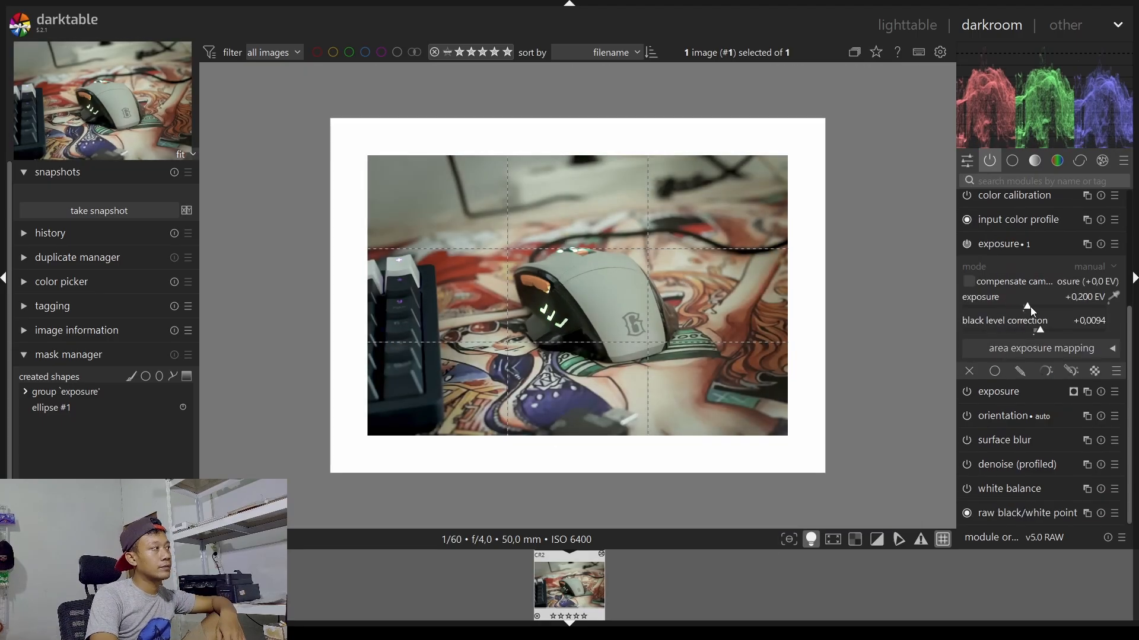
pyautogui.click(995, 244)
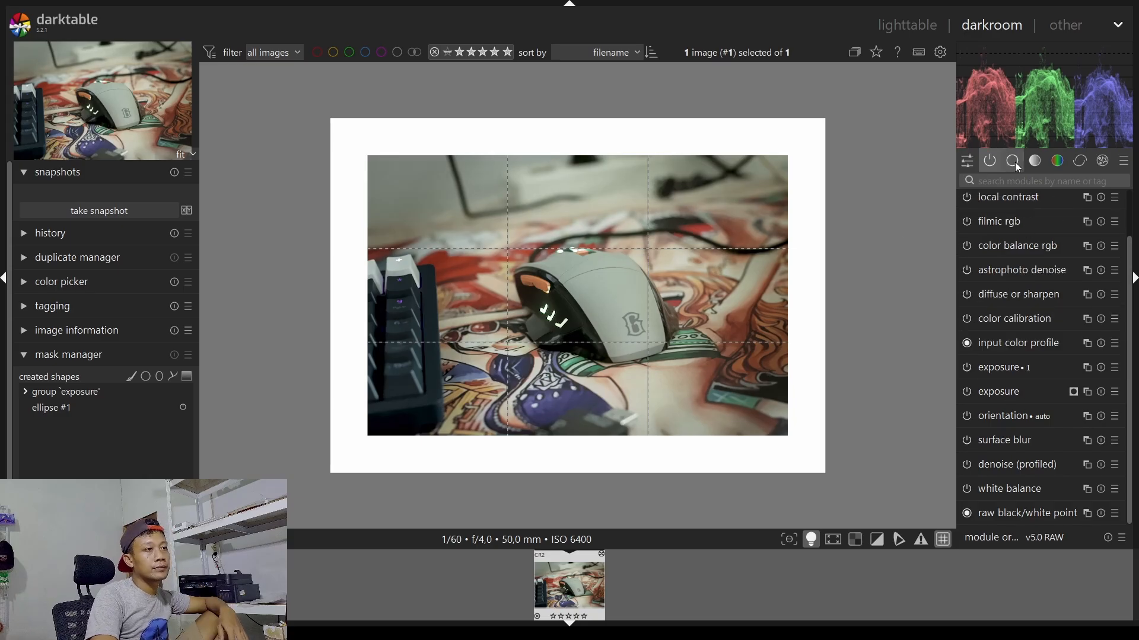
# Add a new color balance rgb instance with a drawn gradient mask tilted diagonally across the photo's upper-right corner
pyautogui.click(1018, 202)
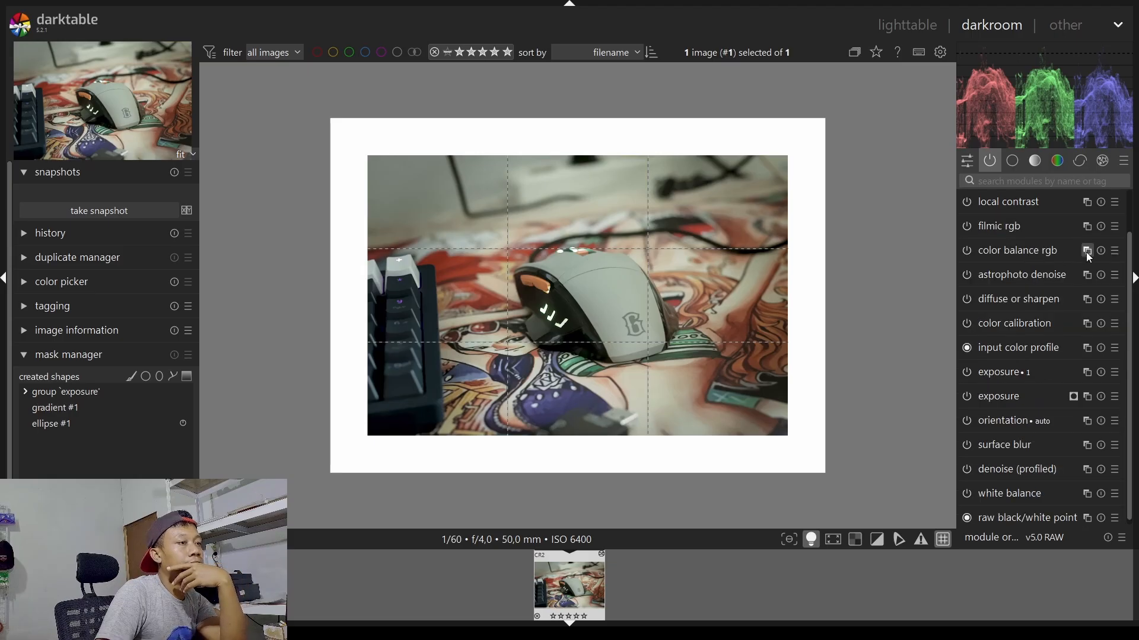
pyautogui.click(1048, 255)
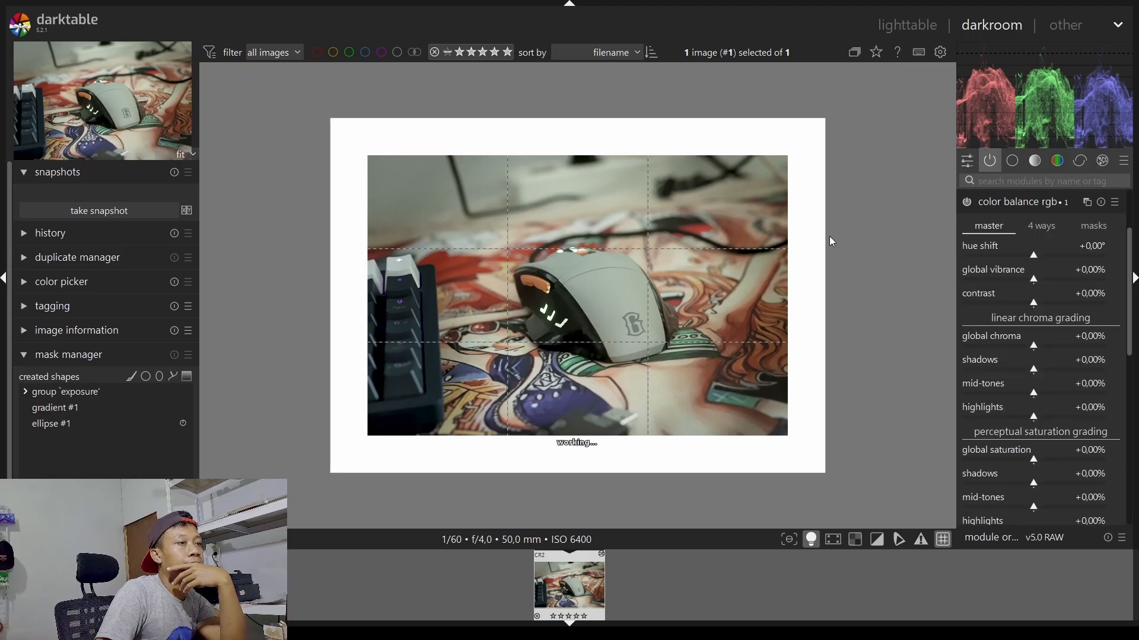
pyautogui.moveTo(1130, 356); pyautogui.dragTo(1134, 453)
pyautogui.click(1021, 391)
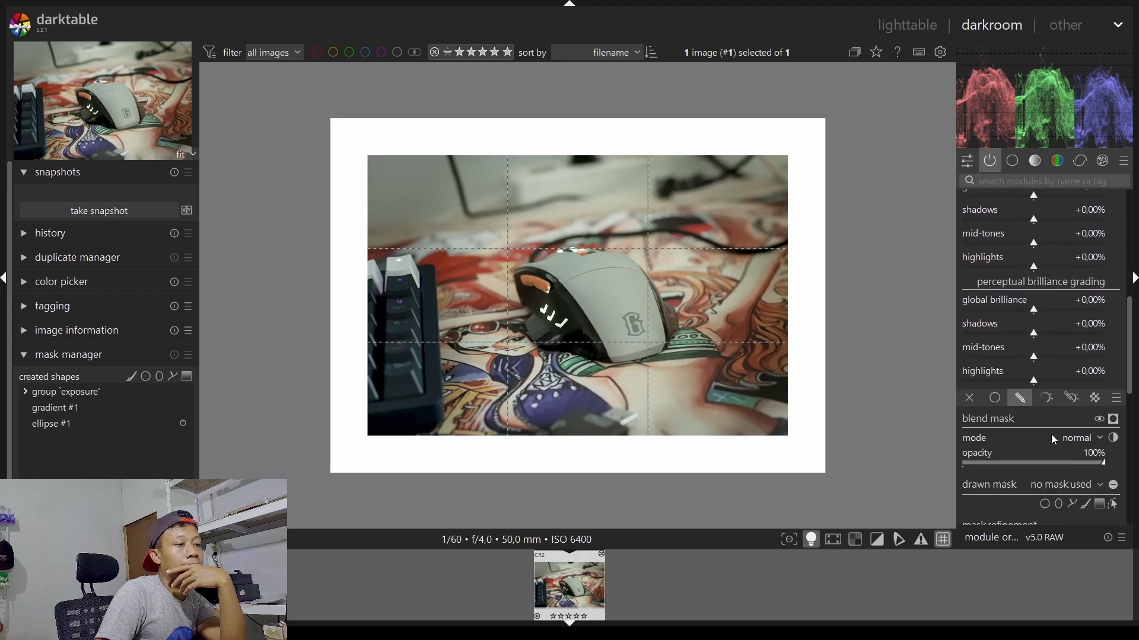
pyautogui.click(1097, 508)
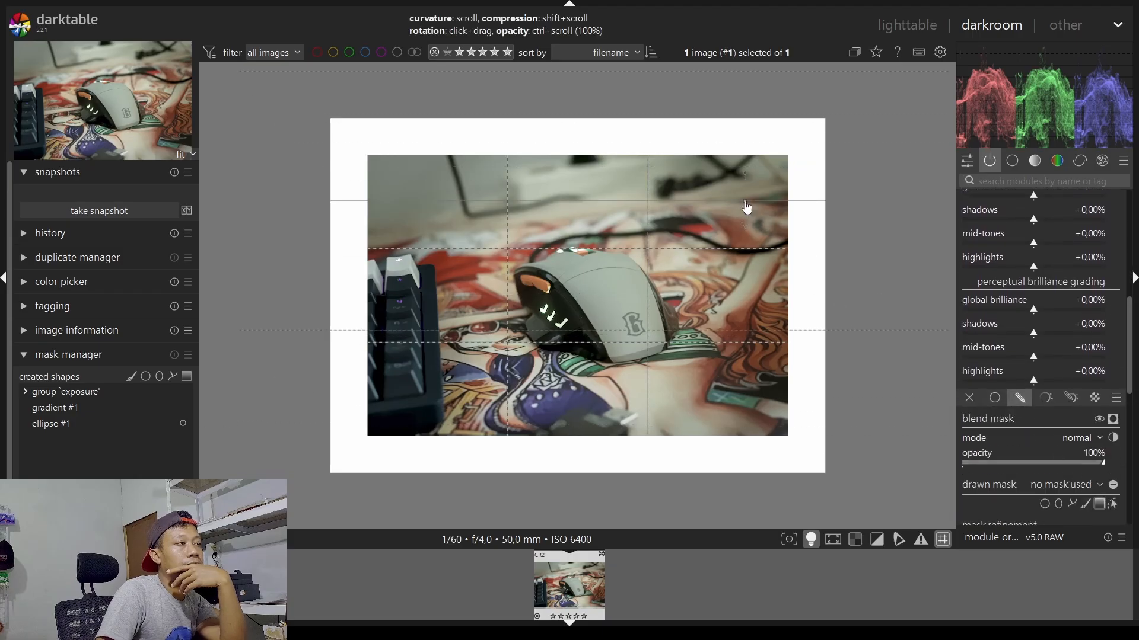
pyautogui.click(745, 202)
pyautogui.moveTo(745, 174); pyautogui.dragTo(767, 176)
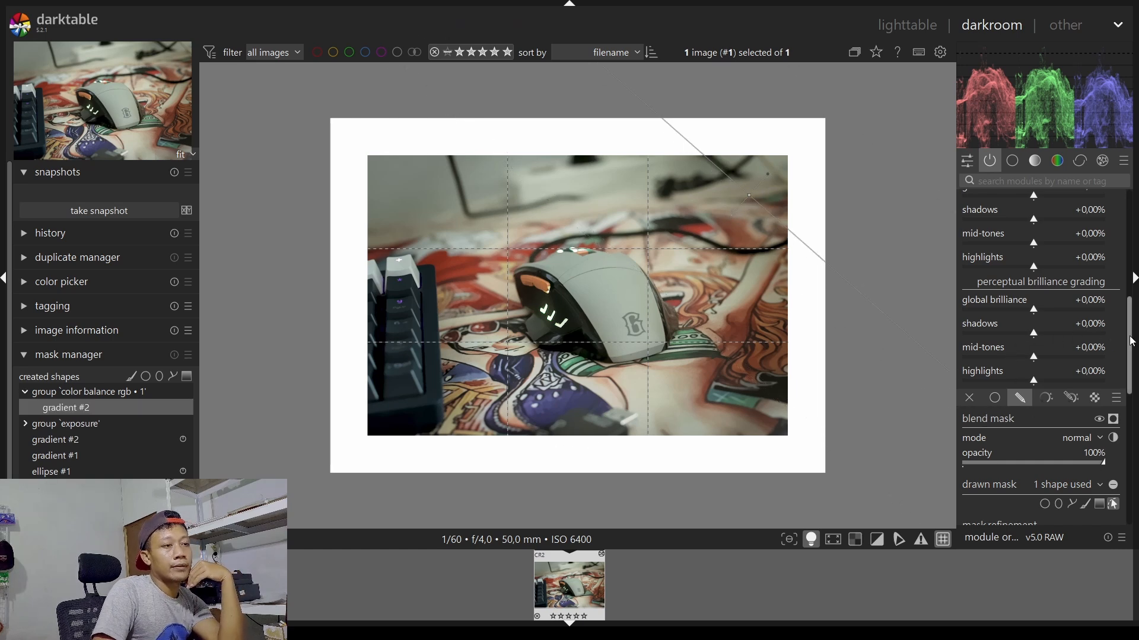
# Set the new color balance rgb instance's shadows lift to luminance -70.12%, hue 89.63° and chroma 17.63%
pyautogui.moveTo(1130, 329); pyautogui.dragTo(1133, 259)
pyautogui.click(1039, 267)
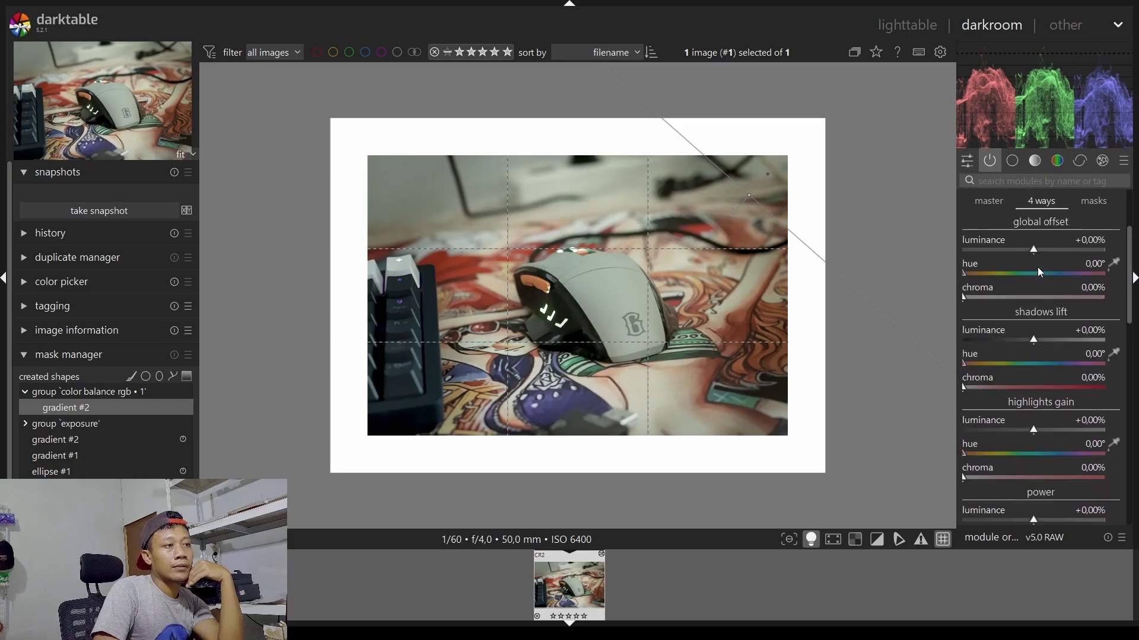
pyautogui.moveTo(967, 370); pyautogui.dragTo(1035, 392)
pyautogui.click(1038, 342)
pyautogui.moveTo(1036, 340); pyautogui.dragTo(1001, 375)
pyautogui.click(999, 363)
pyautogui.click(1023, 387)
pyautogui.click(1013, 387)
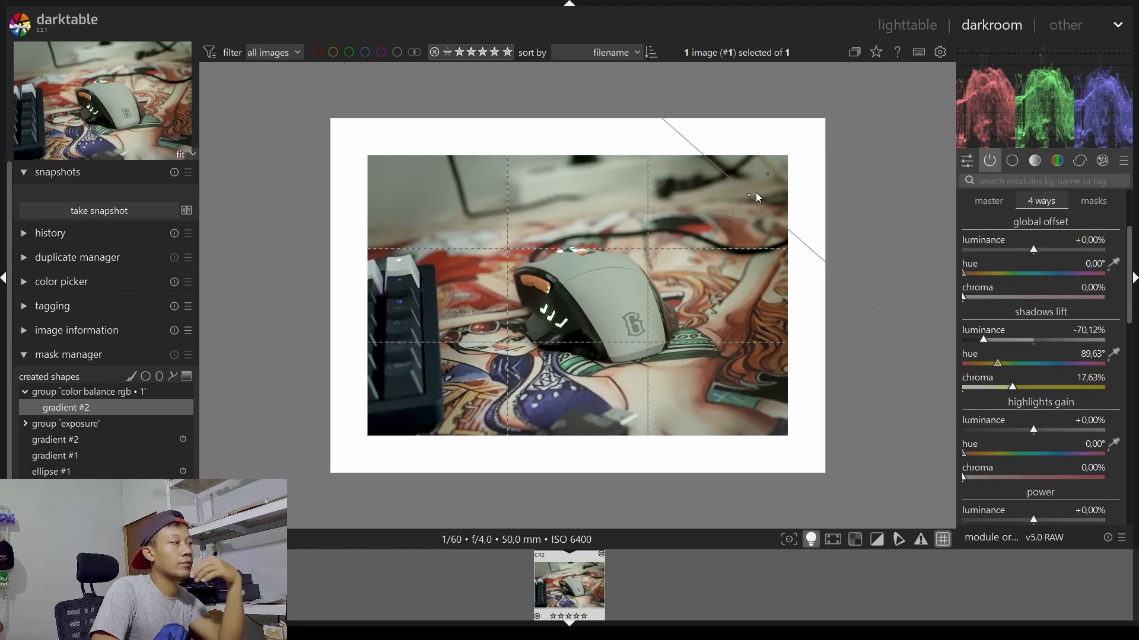
# Curve the gradient mask, set its compression to 16.38% and move it inward toward the computer mouse
pyautogui.scroll(-1, 749, 199)
pyautogui.scroll(6, 749, 199)
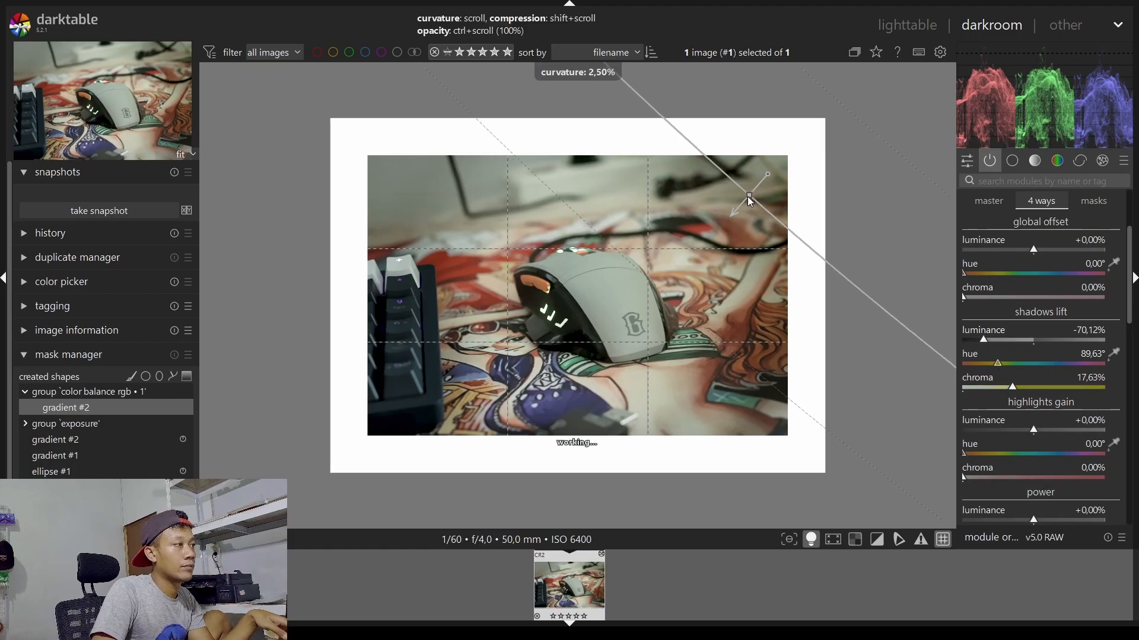
pyautogui.keyDown('shift'); pyautogui.scroll(1, 749, 200); pyautogui.keyUp('shift')
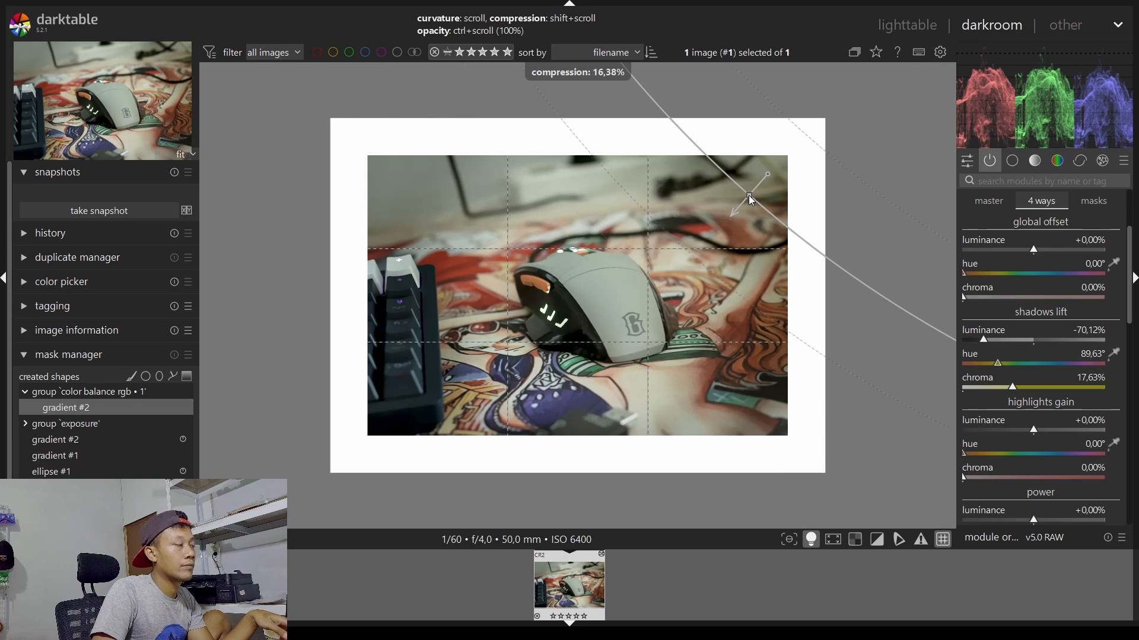
pyautogui.moveTo(750, 199); pyautogui.dragTo(723, 212)
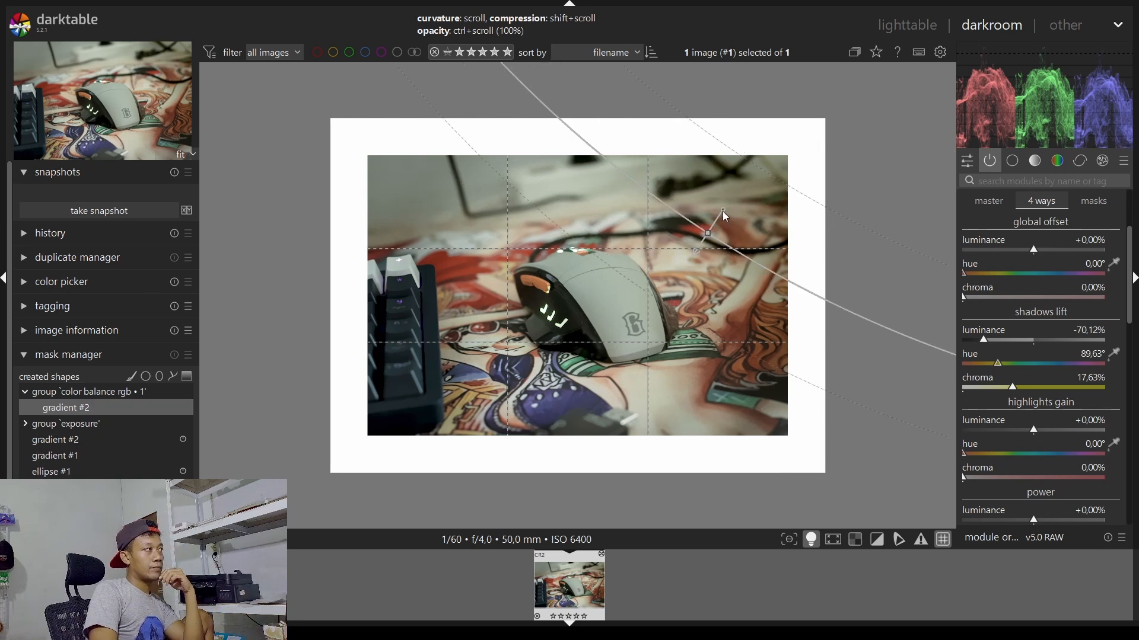
pyautogui.scroll(2, 1110, 259)
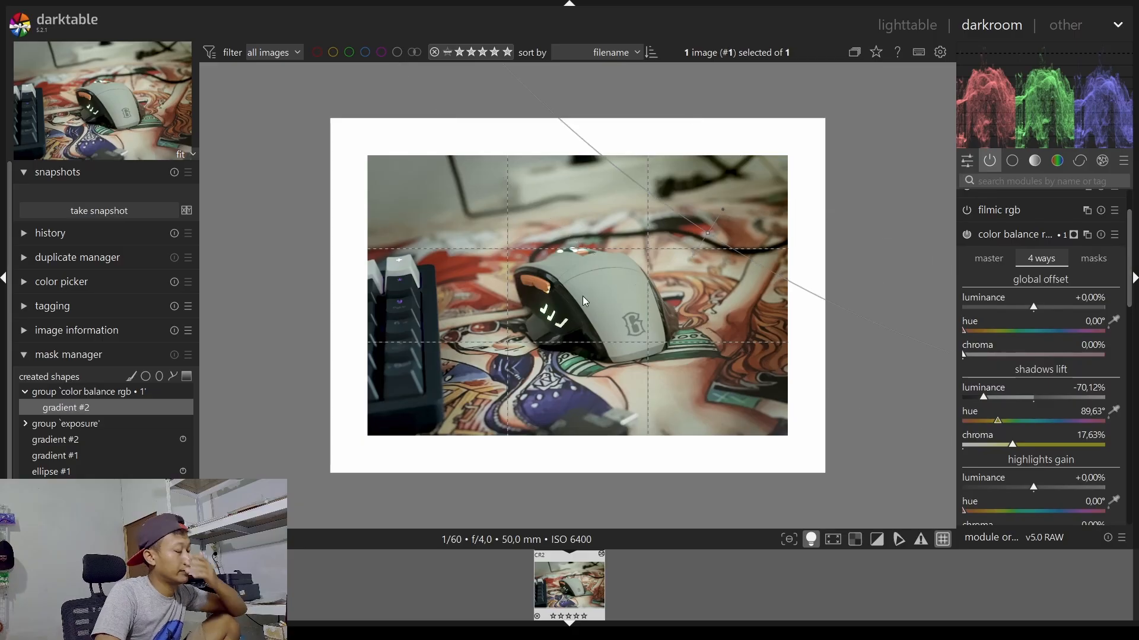
# Turn off the color assessment view, inspect the computer mouse up close, and collapse the masked color balance rgb instance
pyautogui.hotkey('ctrl', 'b')
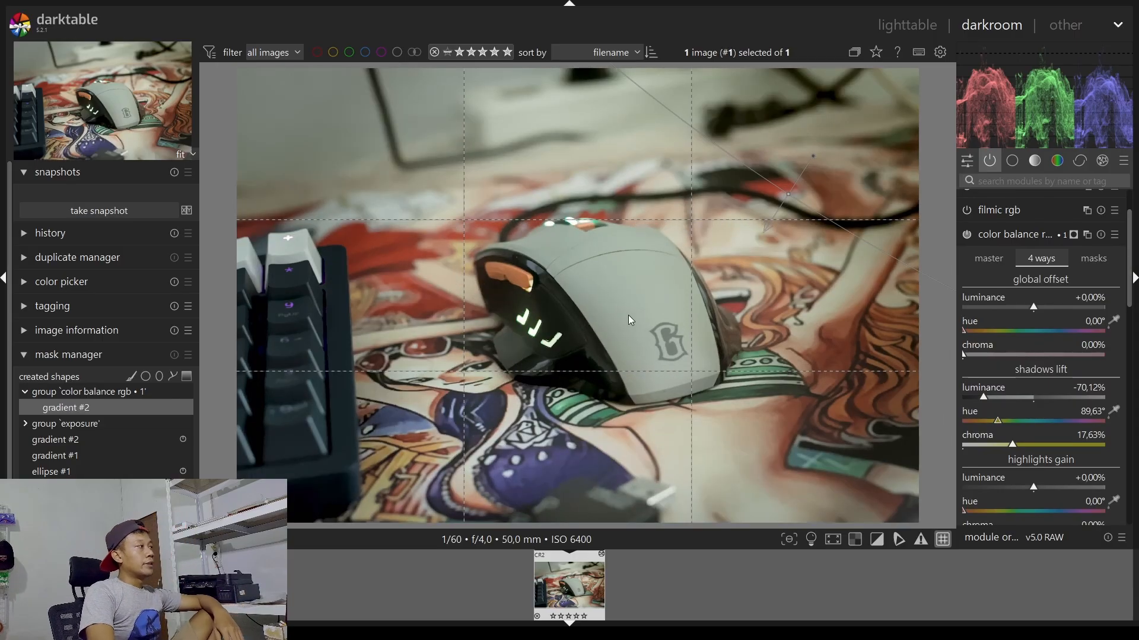
pyautogui.scroll(3, 594, 306)
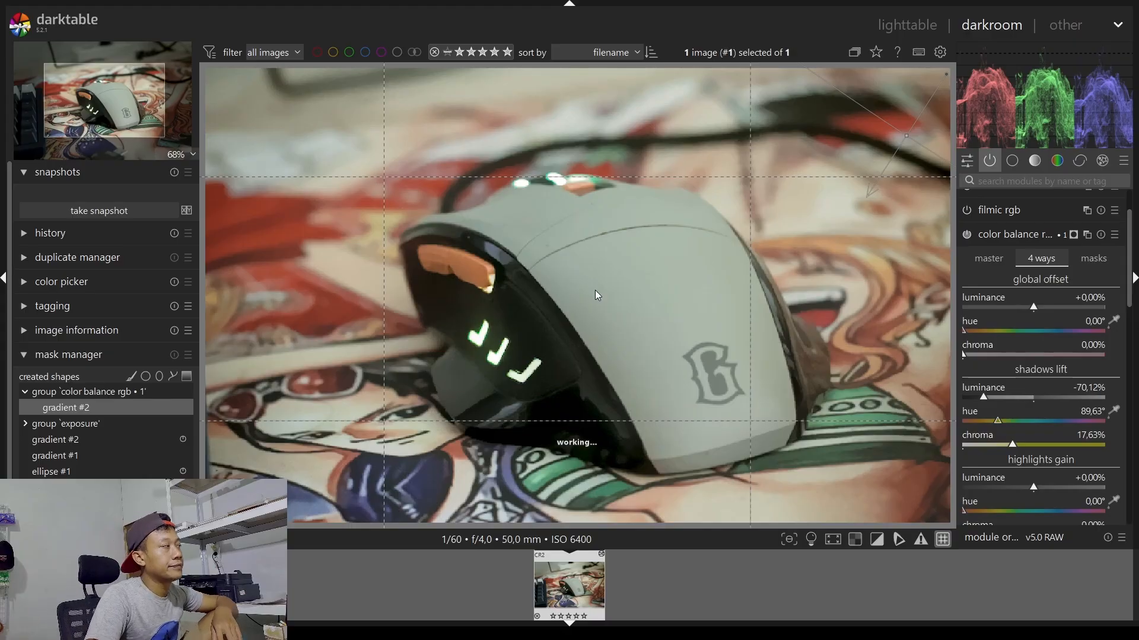
pyautogui.scroll(-4, 596, 291)
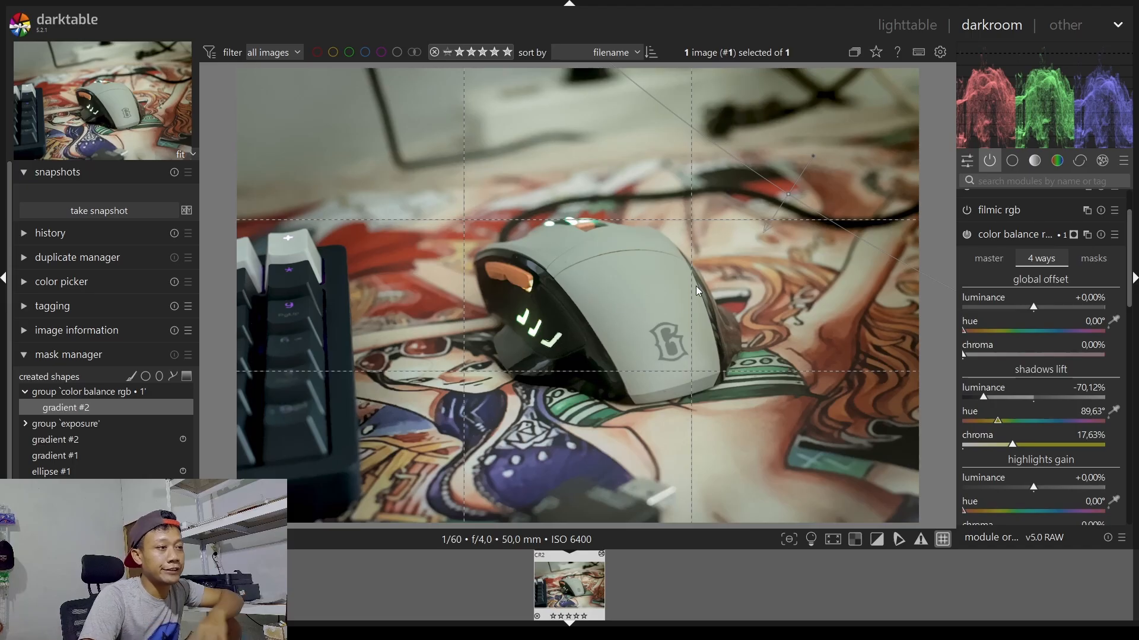
pyautogui.click(991, 233)
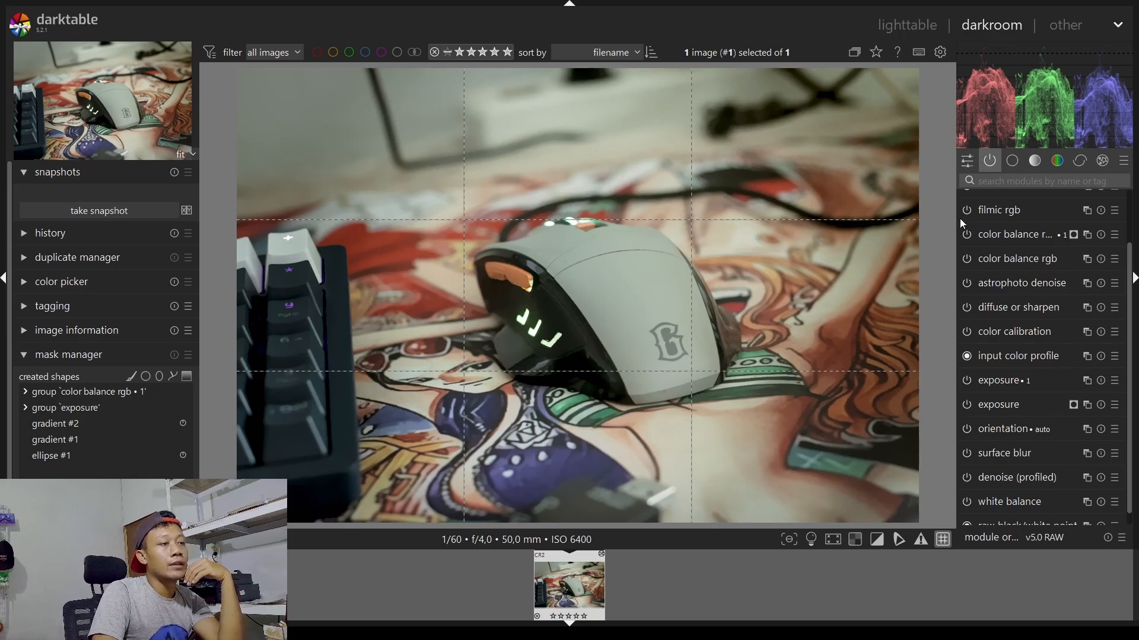
pyautogui.scroll(-1, 1133, 459)
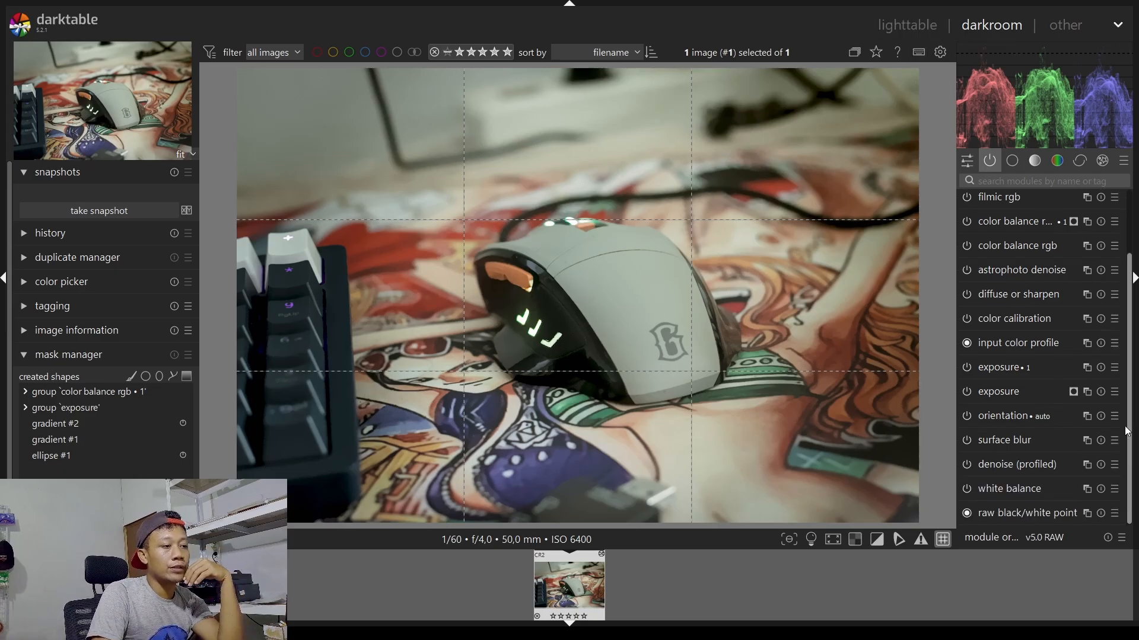
# Export the edited photo from the lighttable to file on disk as 8-bit JPEG at quality 99
pyautogui.click(924, 28)
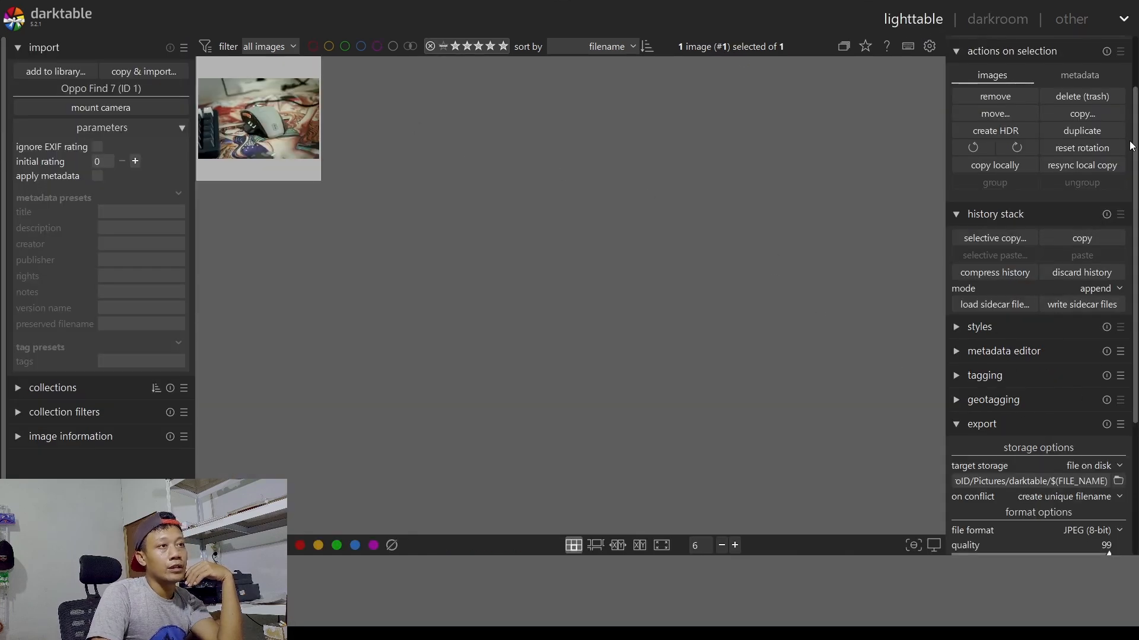
pyautogui.moveTo(1135, 121); pyautogui.dragTo(1136, 250)
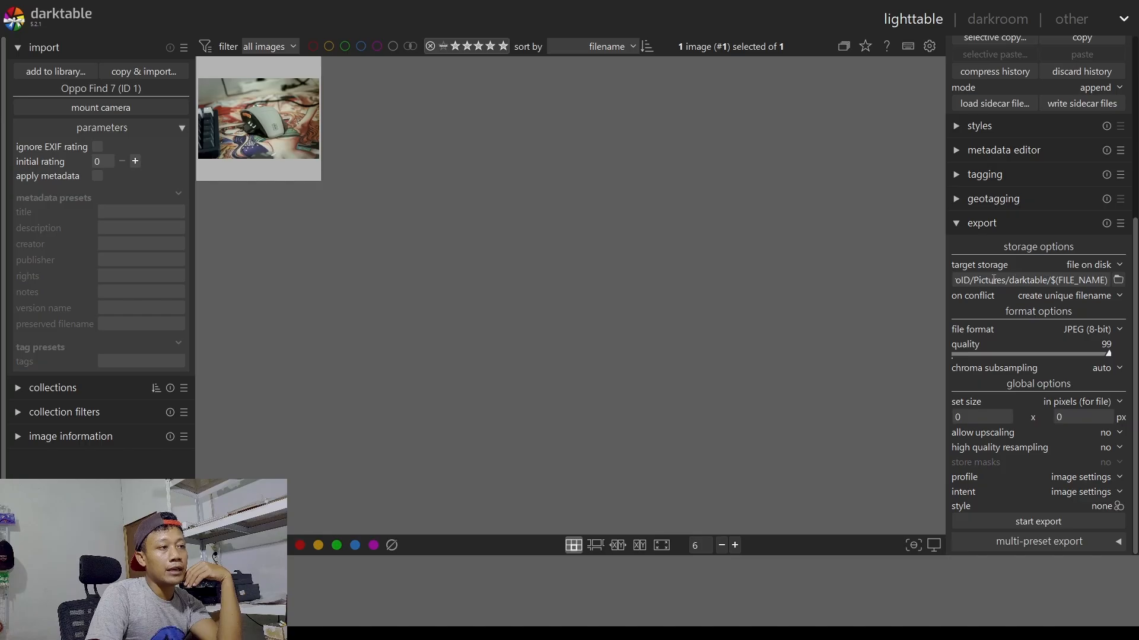
pyautogui.moveTo(973, 283); pyautogui.dragTo(1121, 286)
pyautogui.click(1027, 282)
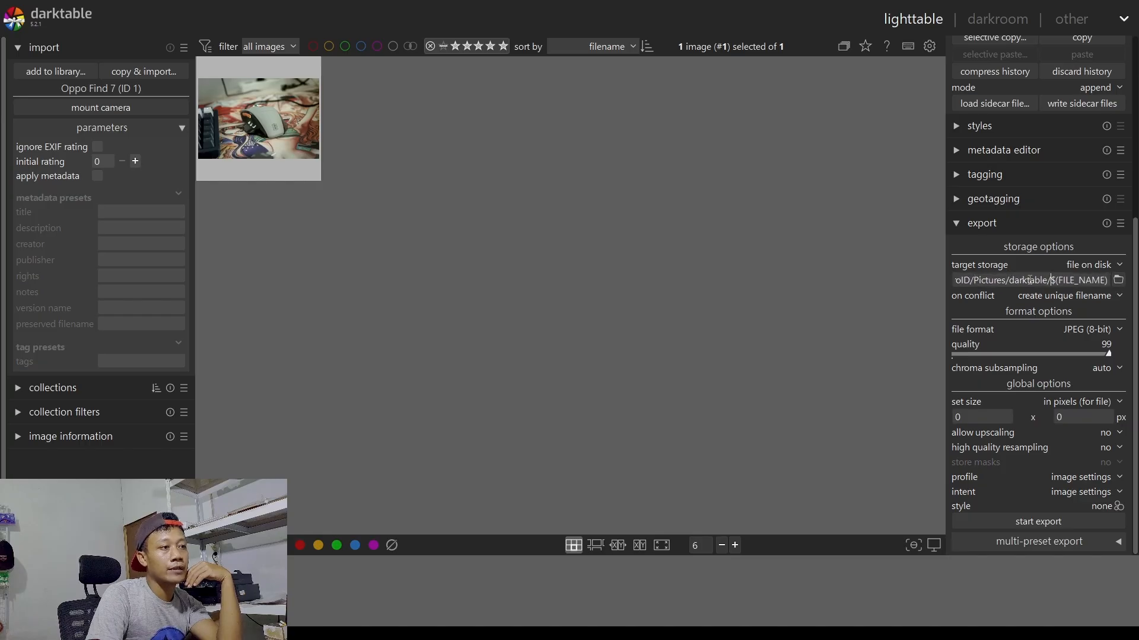
pyautogui.moveTo(1019, 281); pyautogui.dragTo(1109, 282)
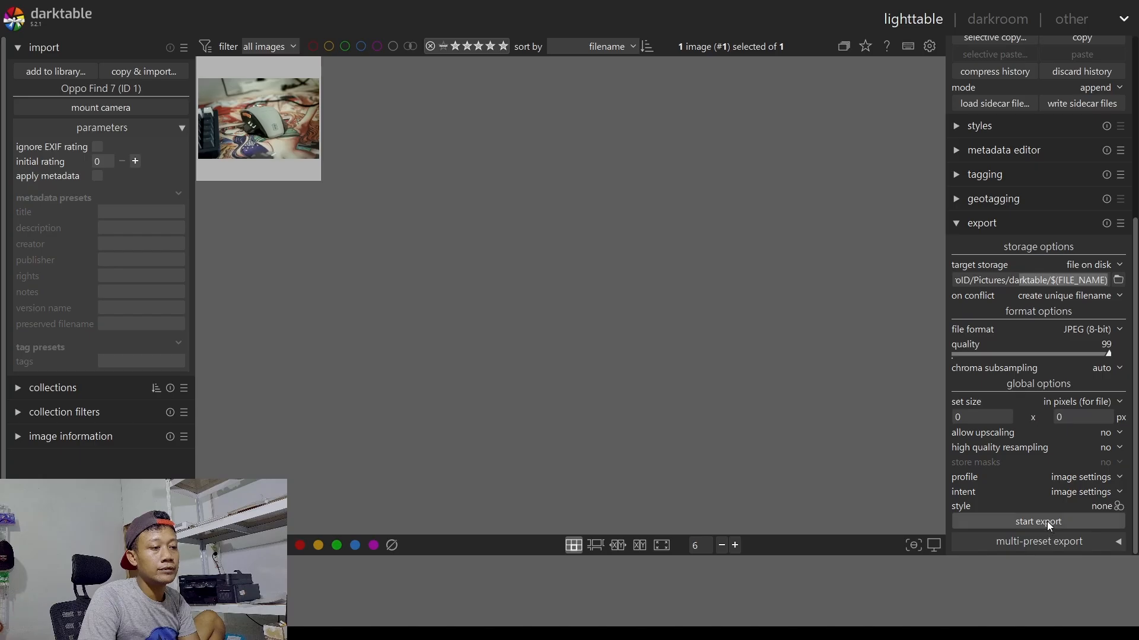
pyautogui.click(1022, 526)
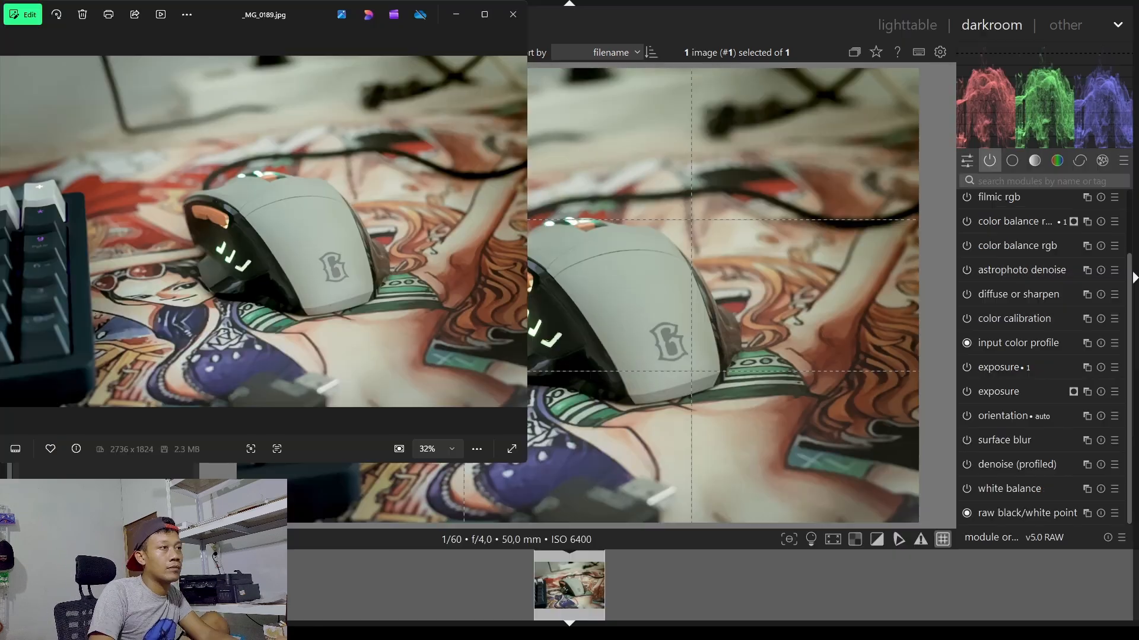
# Place the exported _MG_0189.jpg viewer window beside the darkroom photo for comparison and maximize it
pyautogui.moveTo(264, 14); pyautogui.dragTo(1012, 79)
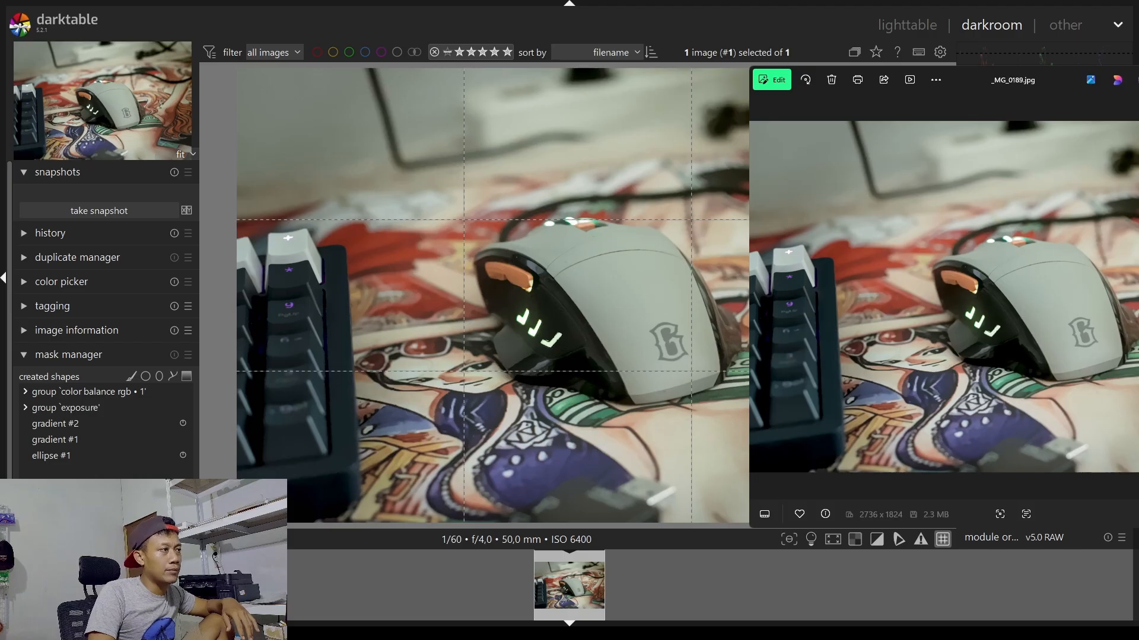
pyautogui.moveTo(1012, 80); pyautogui.dragTo(982, 75)
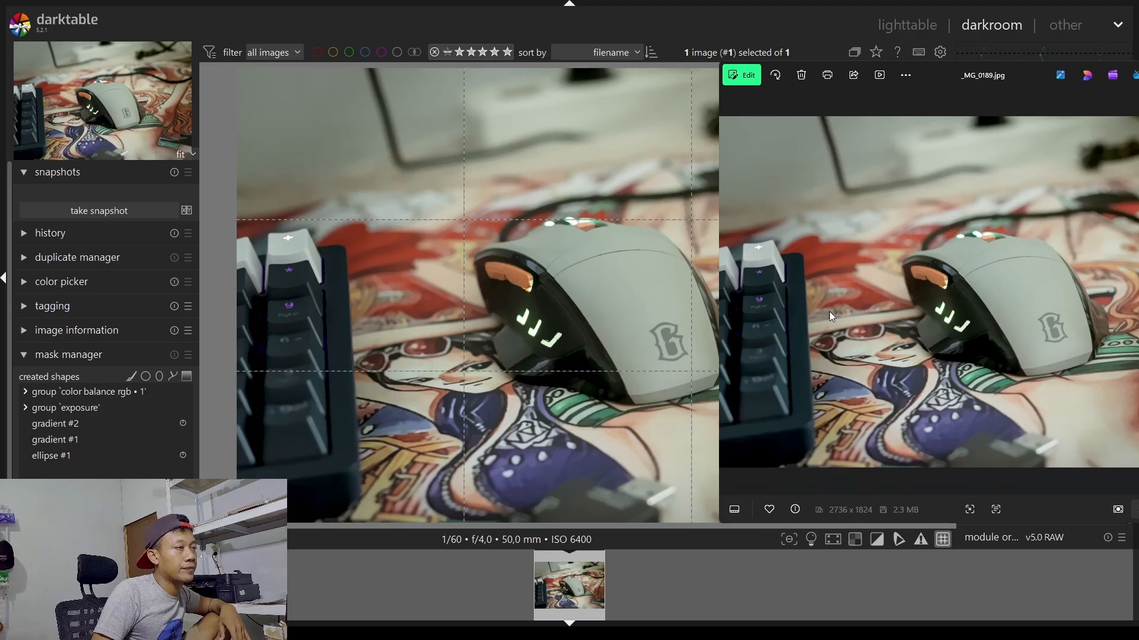
pyautogui.doubleClick(1038, 78)
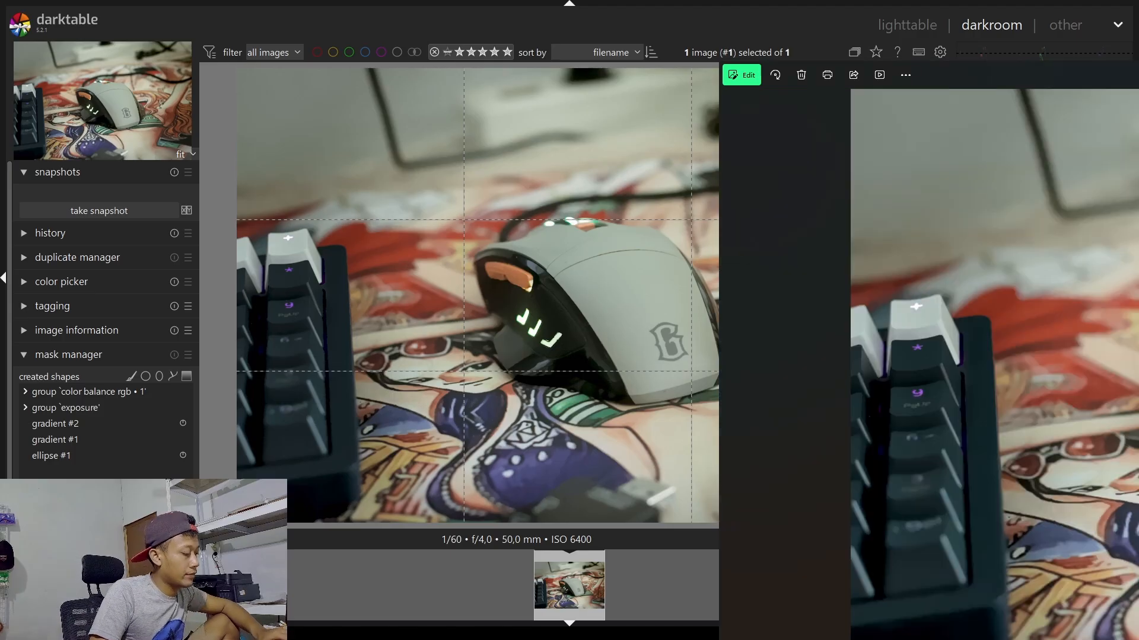